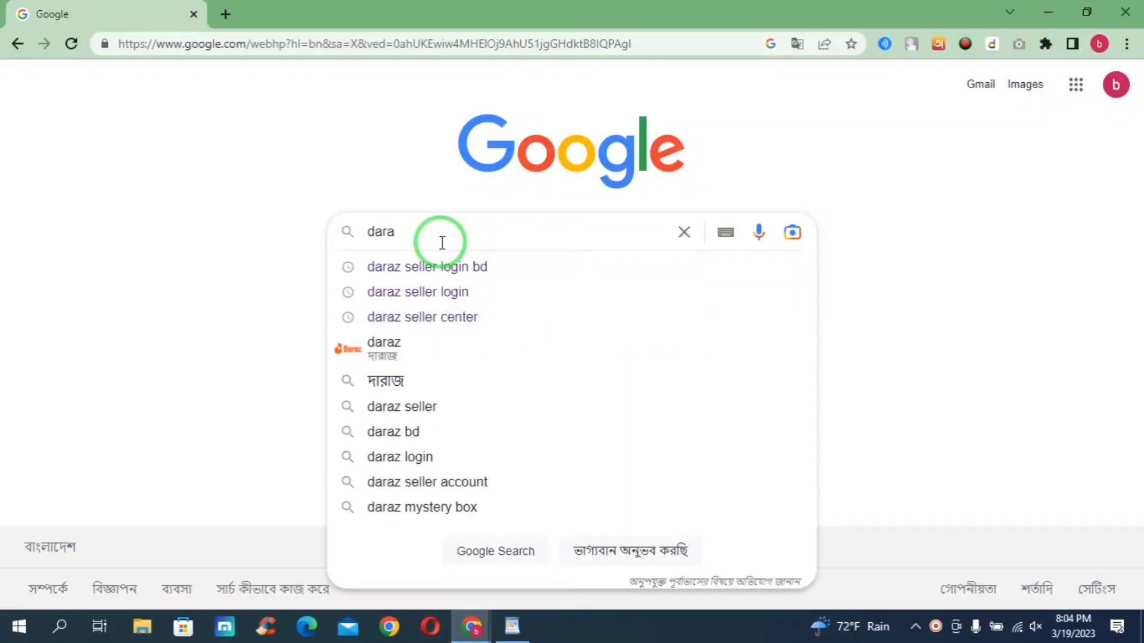
# - Search Google for 'daraz seller login bd' using the autocomplete suggestion
pyautogui.write('z')
pyautogui.click(427, 266)
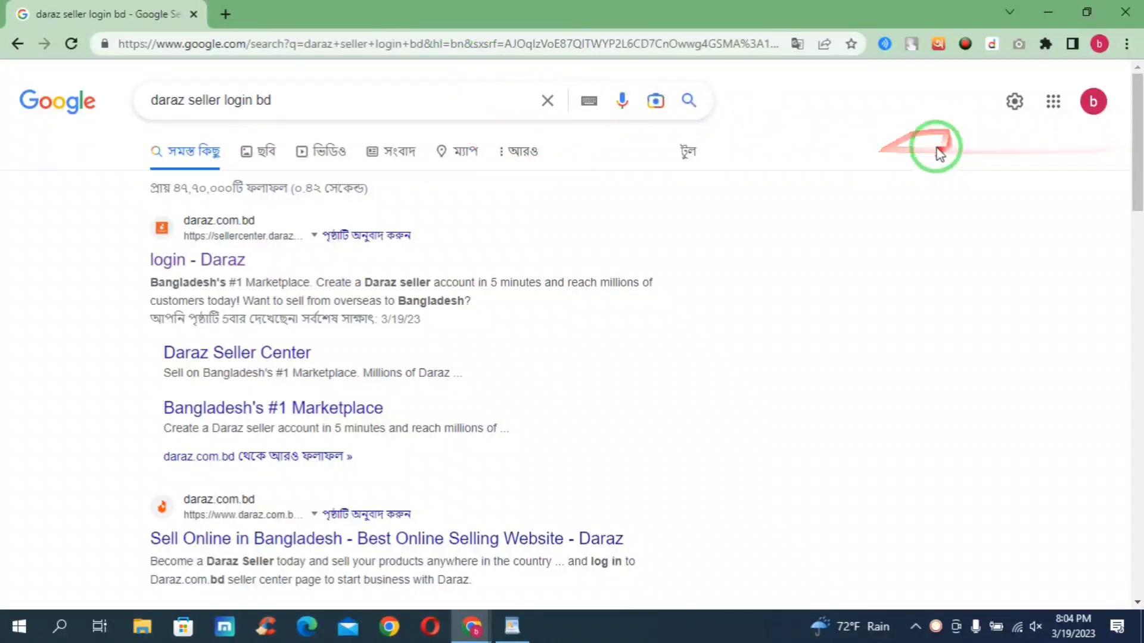
pyautogui.click(1125, 47)
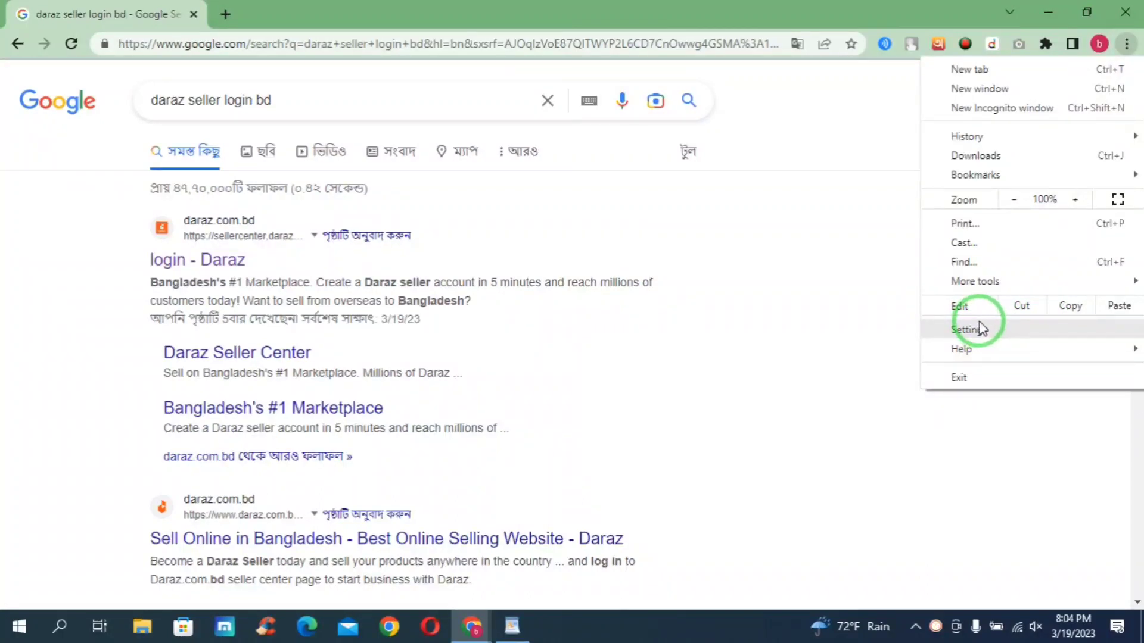
pyautogui.click(886, 260)
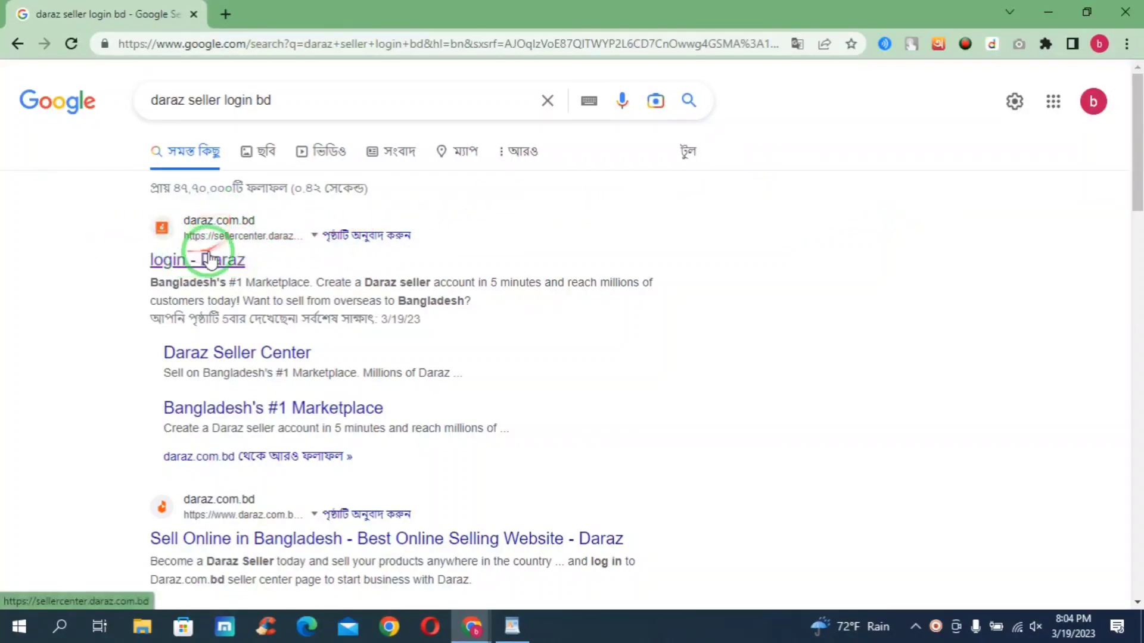
# - Open the Daraz seller login result, then go to Products > Add Products
pyautogui.click(162, 260)
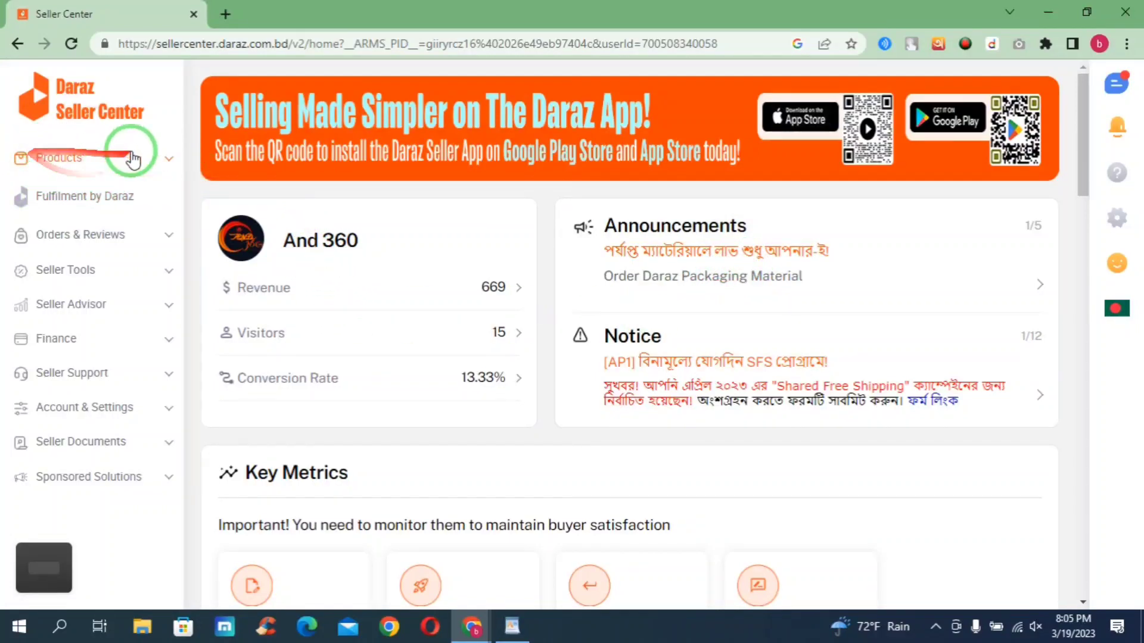
pyautogui.click(107, 160)
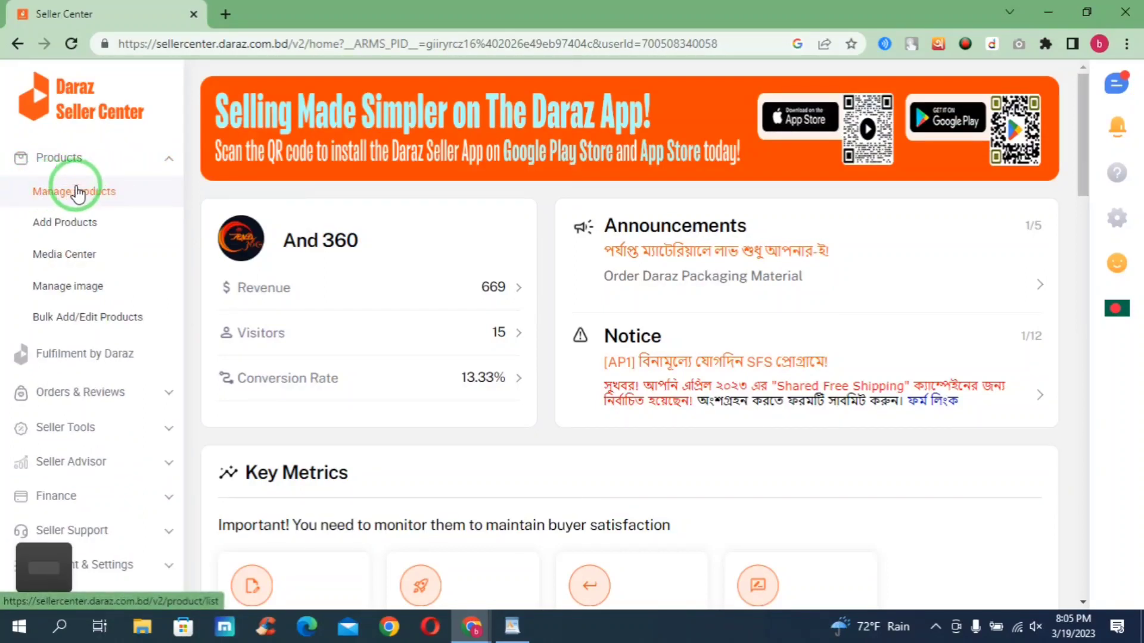
pyautogui.click(65, 223)
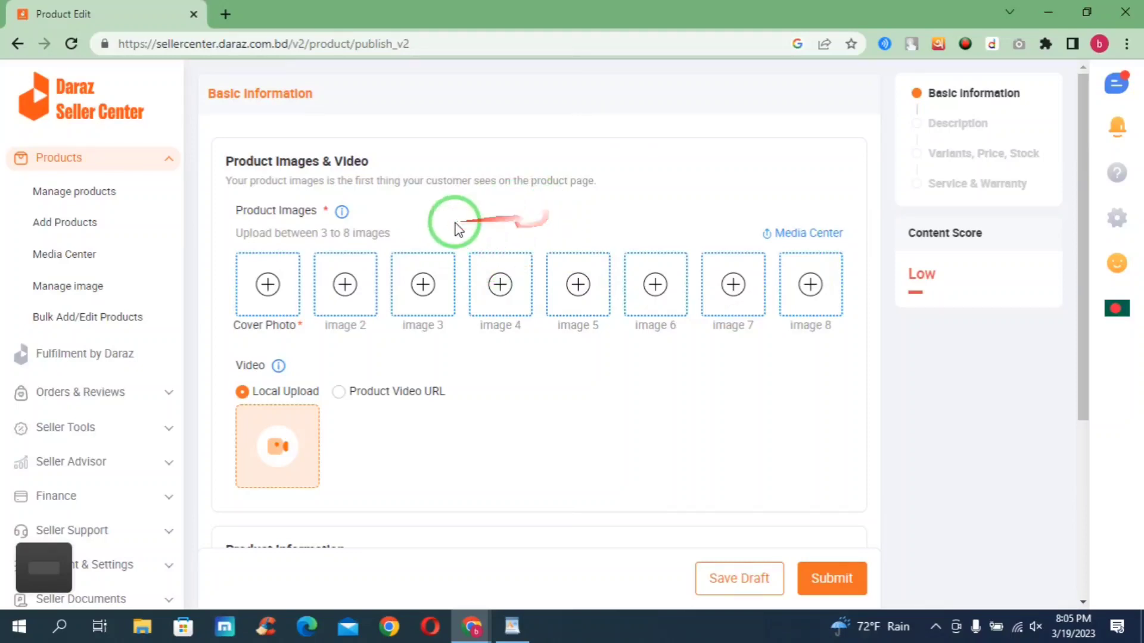
# - Review the Product Images tips and 3–8 image limit, then open the Cover Photo chooser
pyautogui.moveTo(233, 209); pyautogui.dragTo(328, 208)
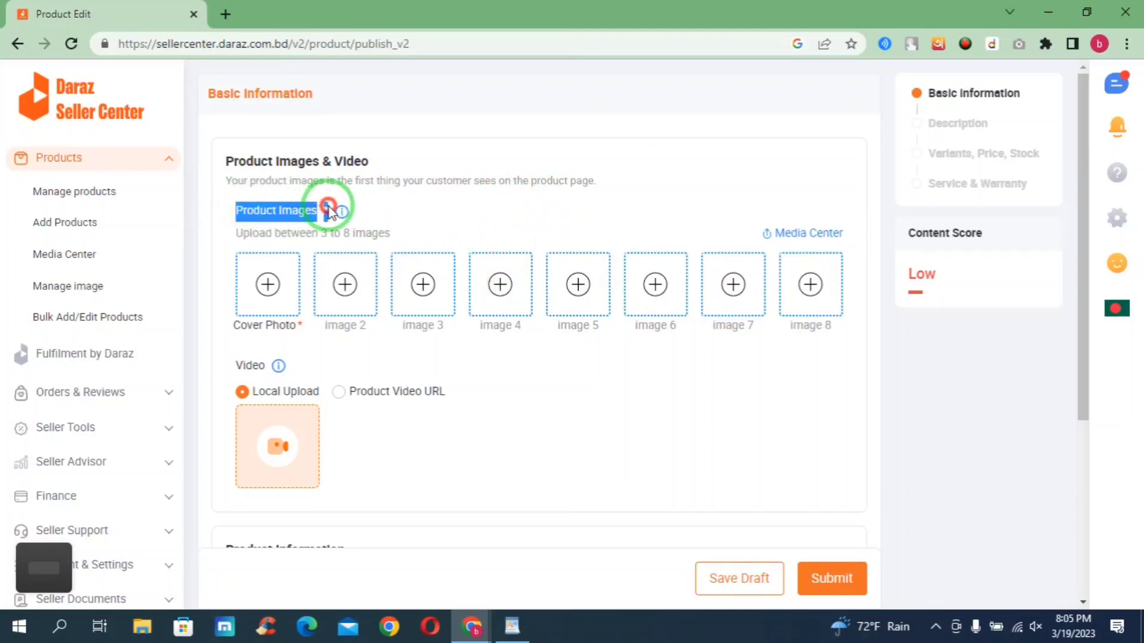
pyautogui.click(395, 202)
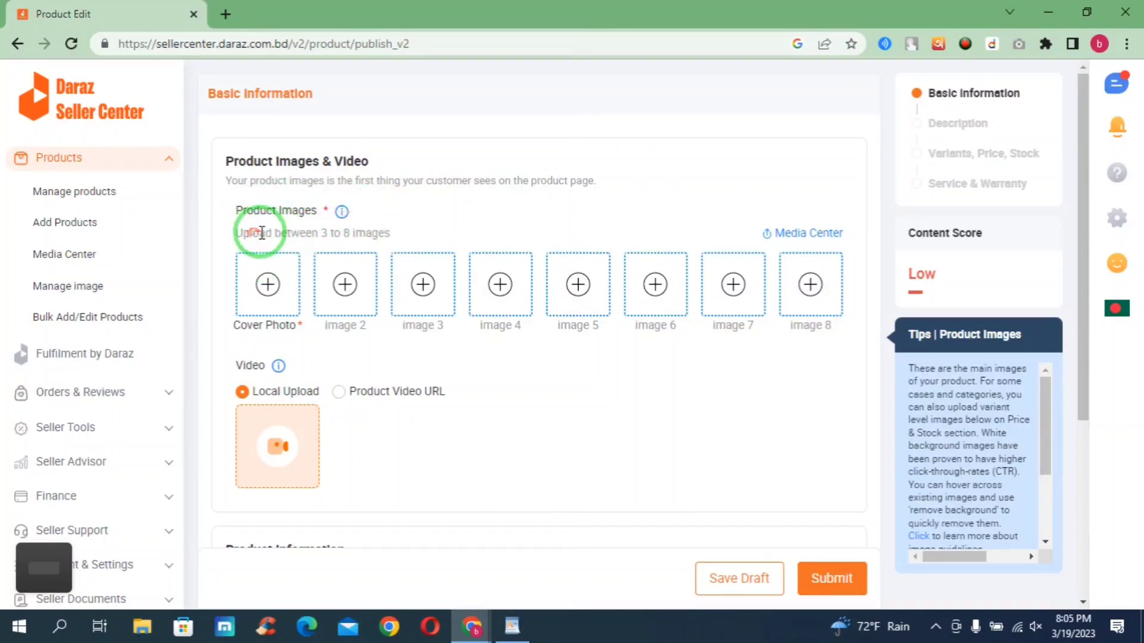
pyautogui.moveTo(321, 237); pyautogui.dragTo(353, 233)
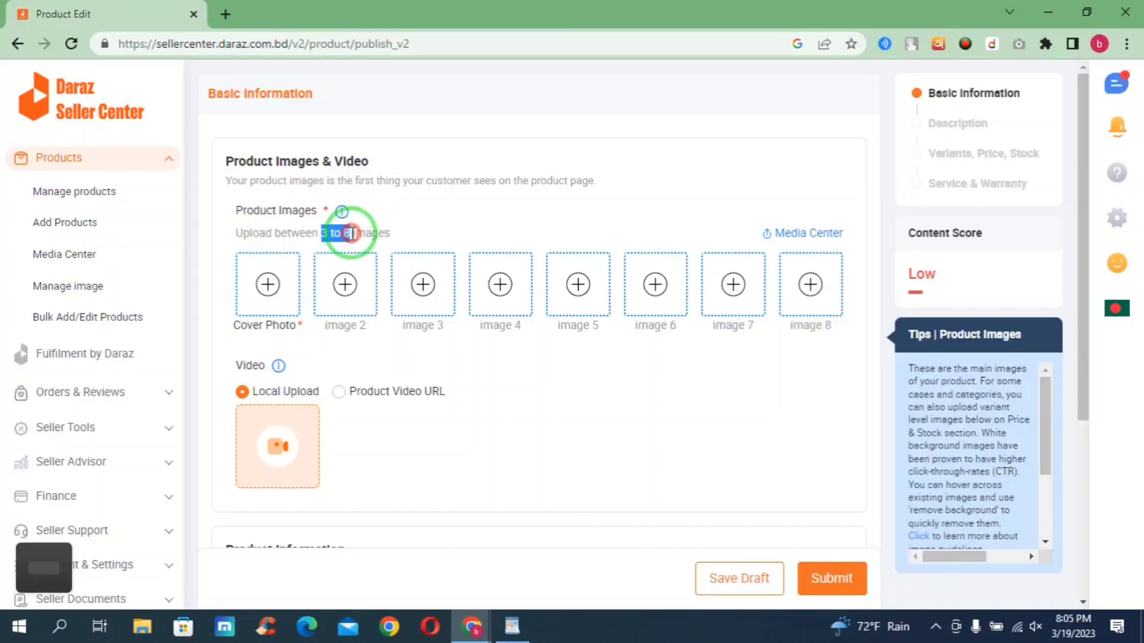
pyautogui.click(411, 232)
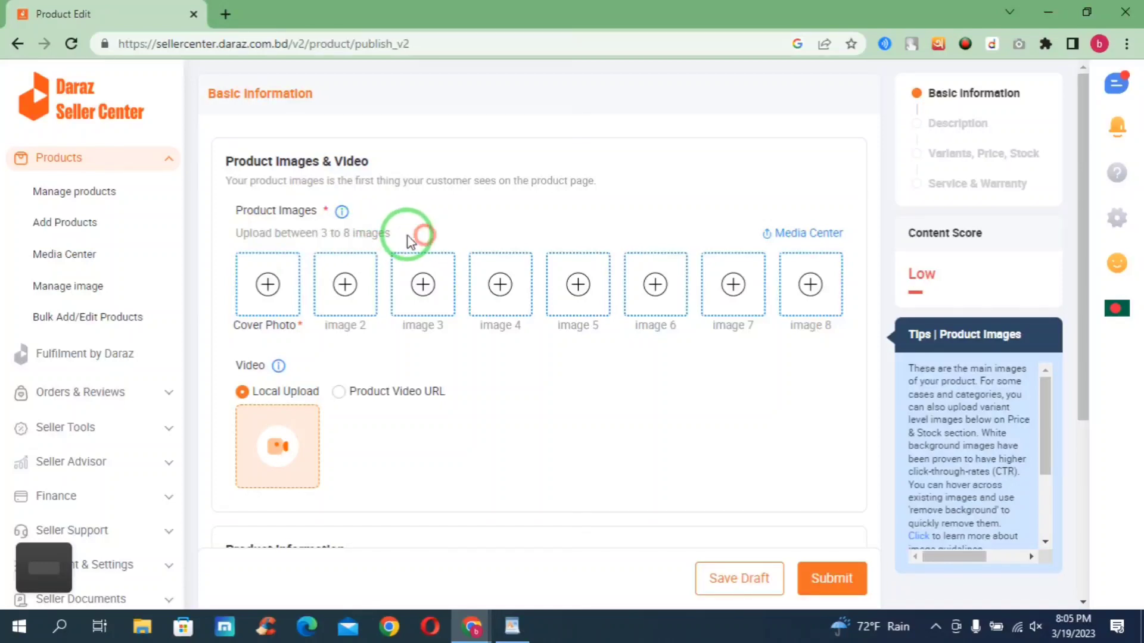
pyautogui.click(268, 286)
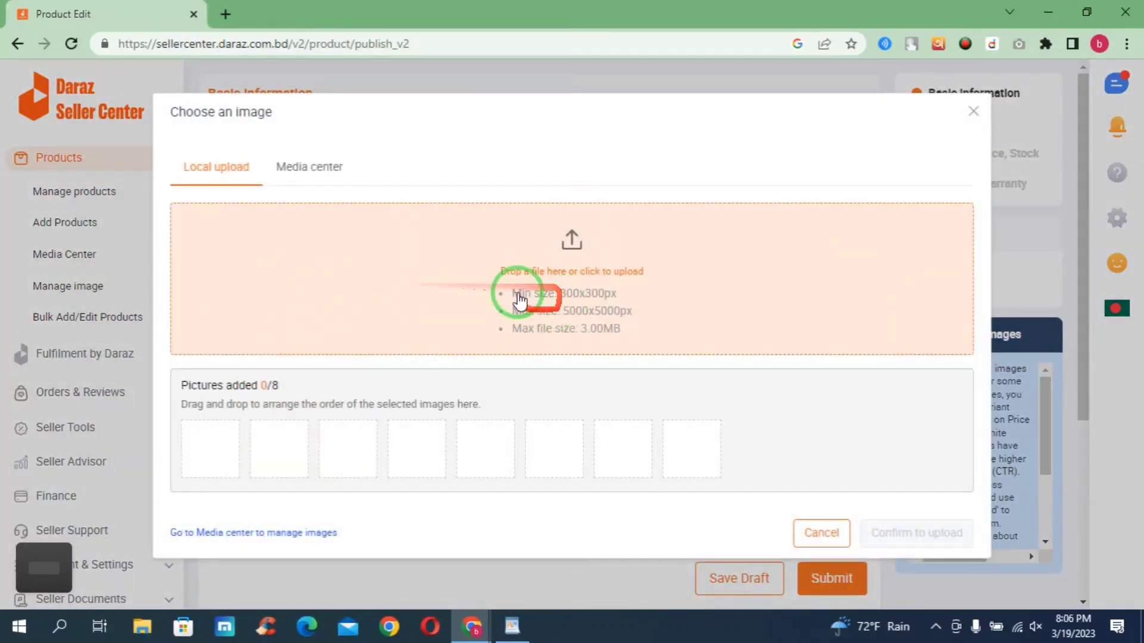
# - Upload four product photos from Downloads into Cover Photo and slots 2–4, confirming the crop
pyautogui.click(566, 256)
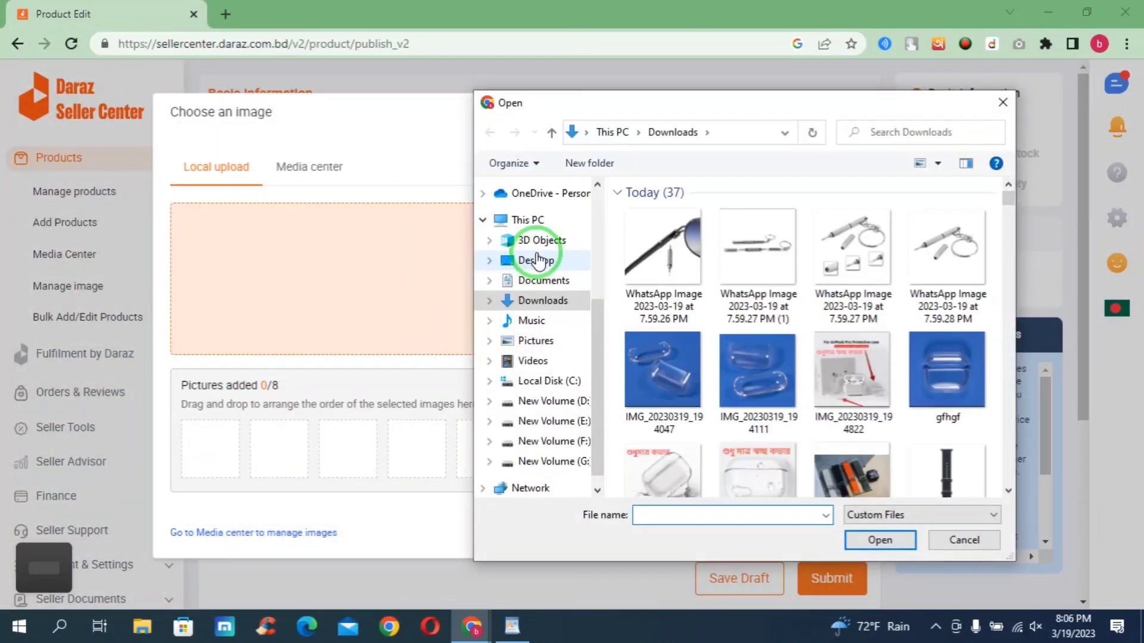
pyautogui.doubleClick(949, 245)
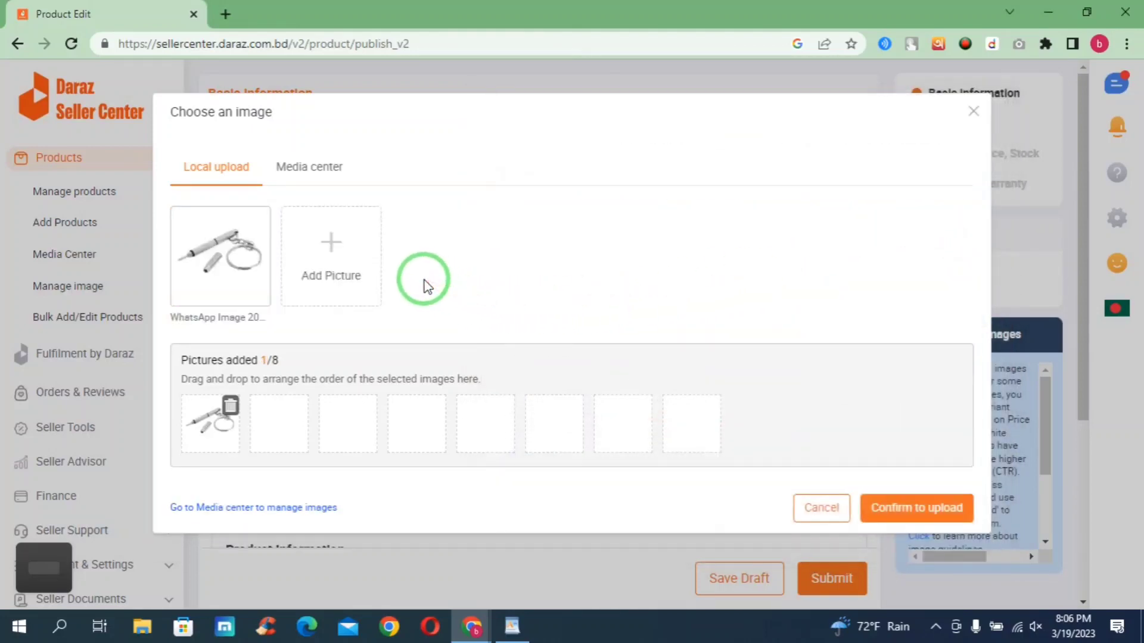
pyautogui.click(335, 258)
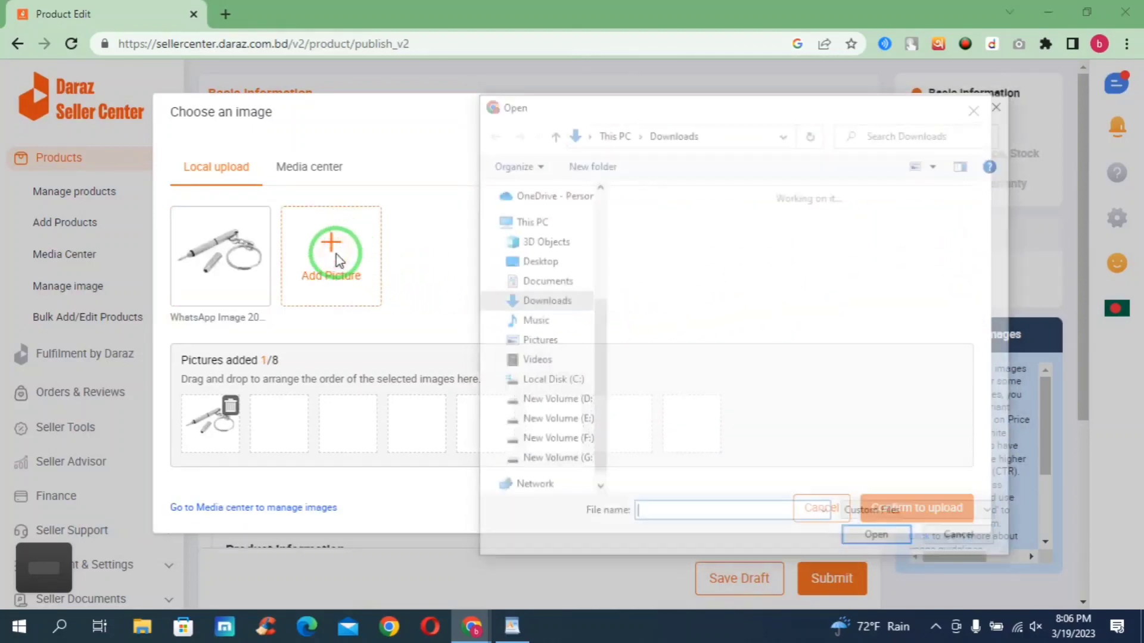
pyautogui.click(842, 263)
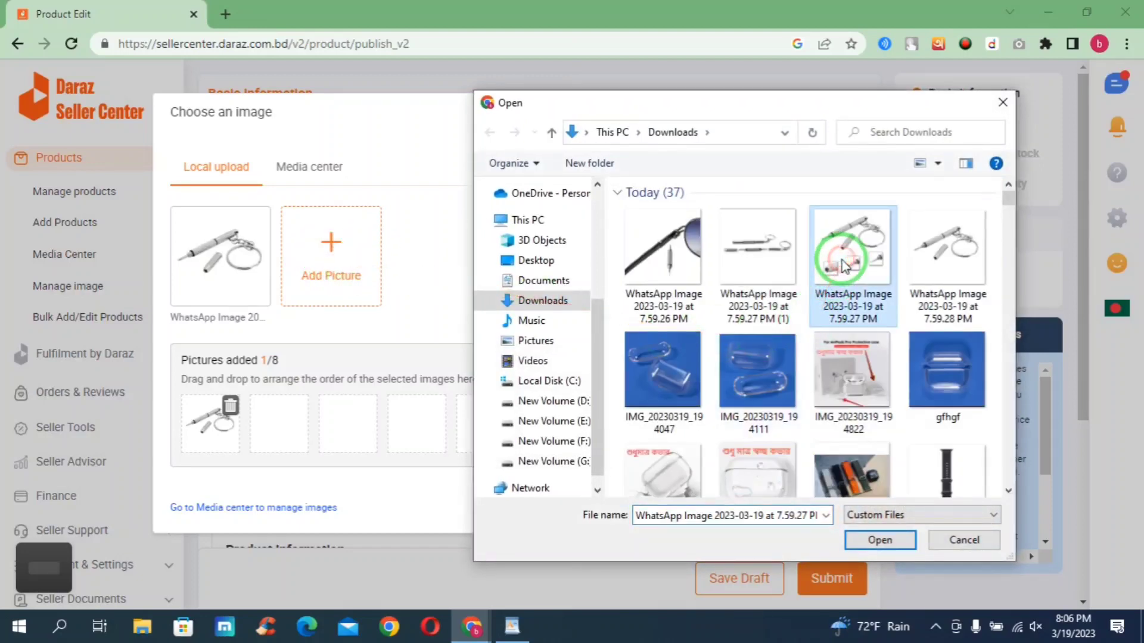
pyautogui.doubleClick(842, 262)
pyautogui.click(442, 256)
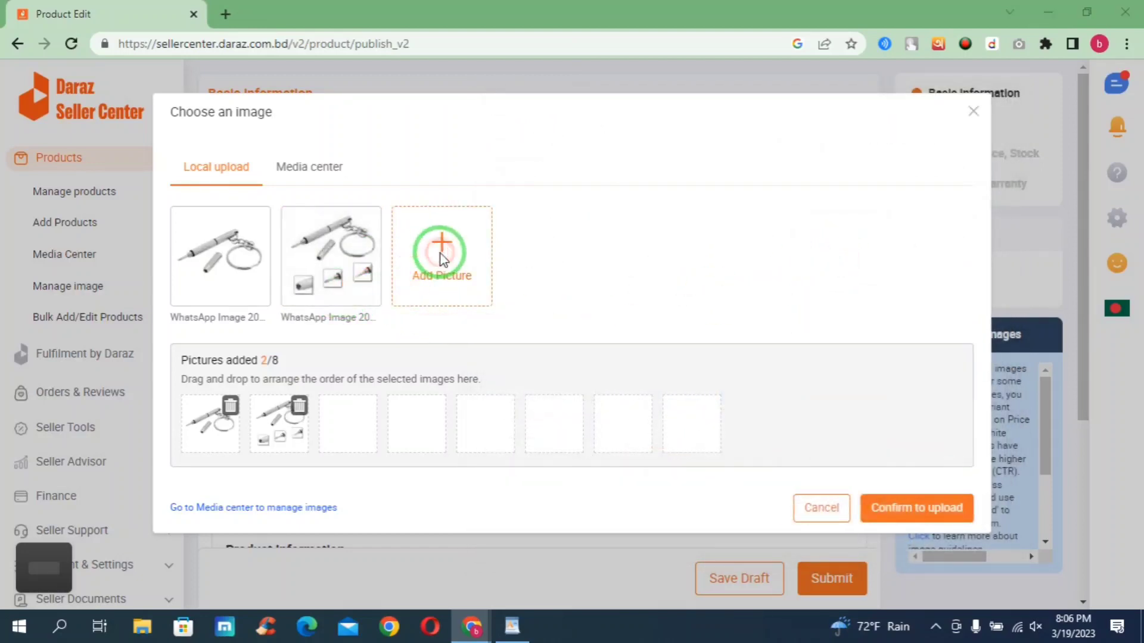
pyautogui.doubleClick(749, 250)
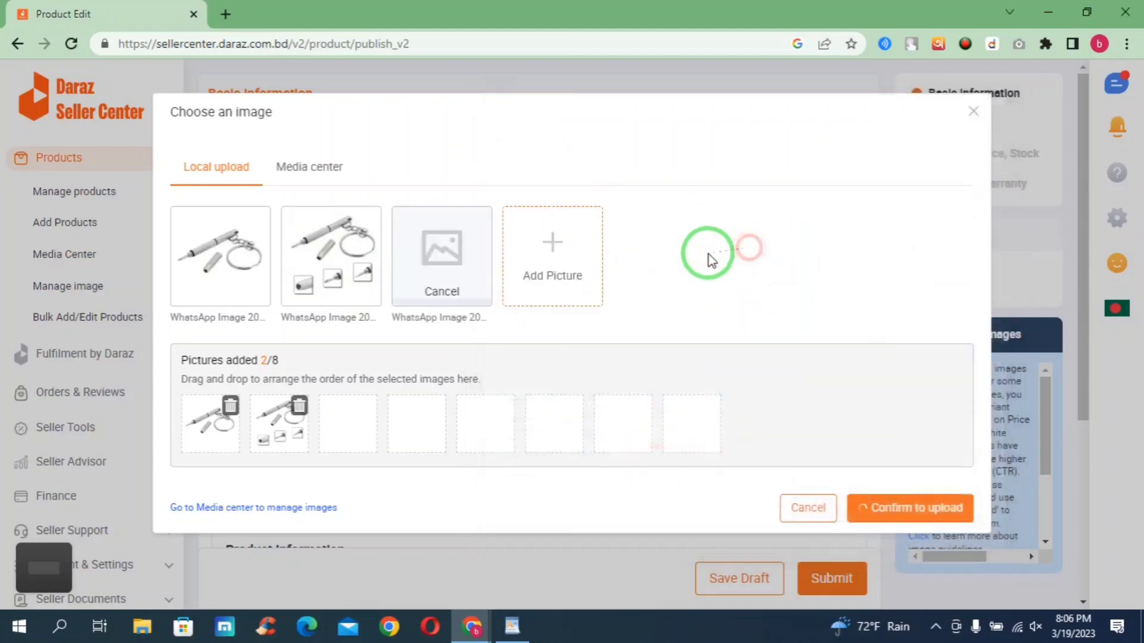
pyautogui.click(555, 249)
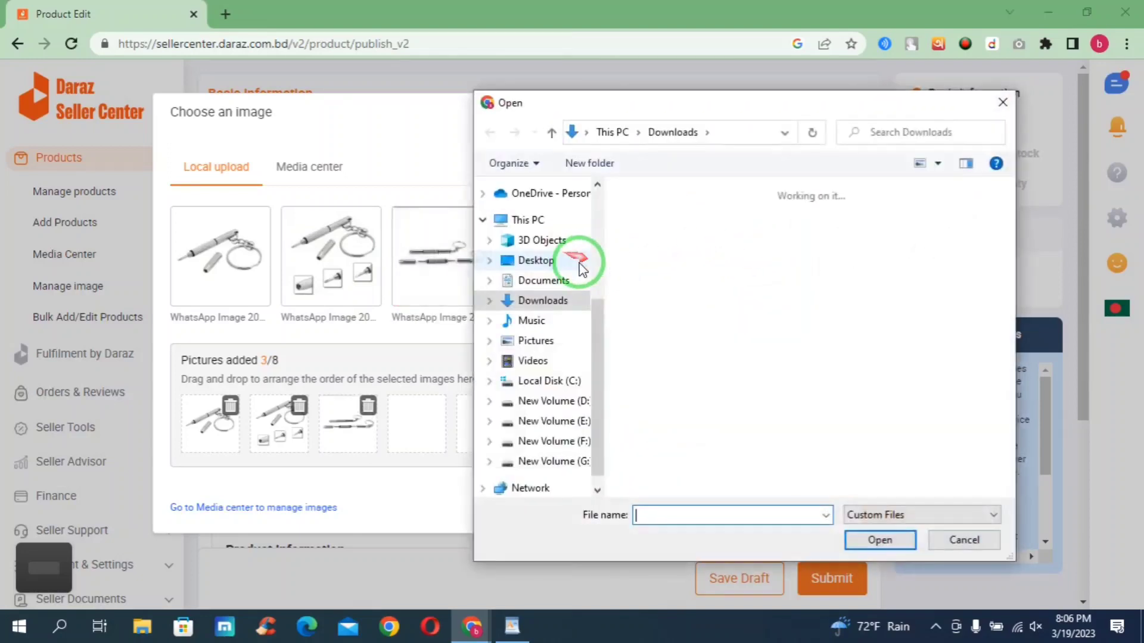
pyautogui.doubleClick(668, 245)
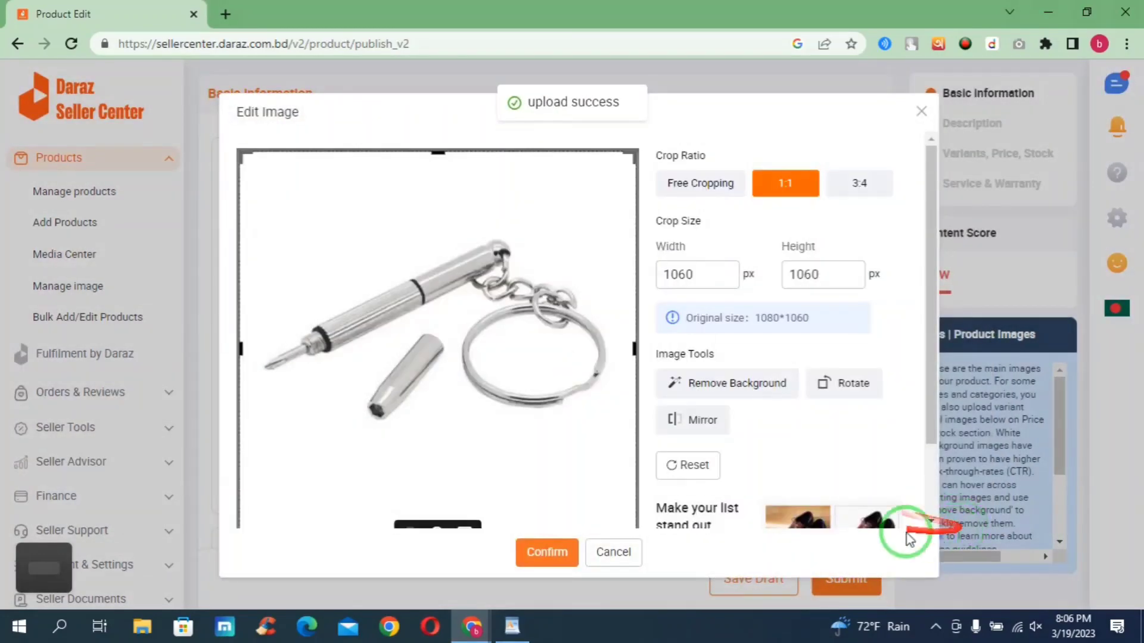
pyautogui.scroll(-2, 500, 280)
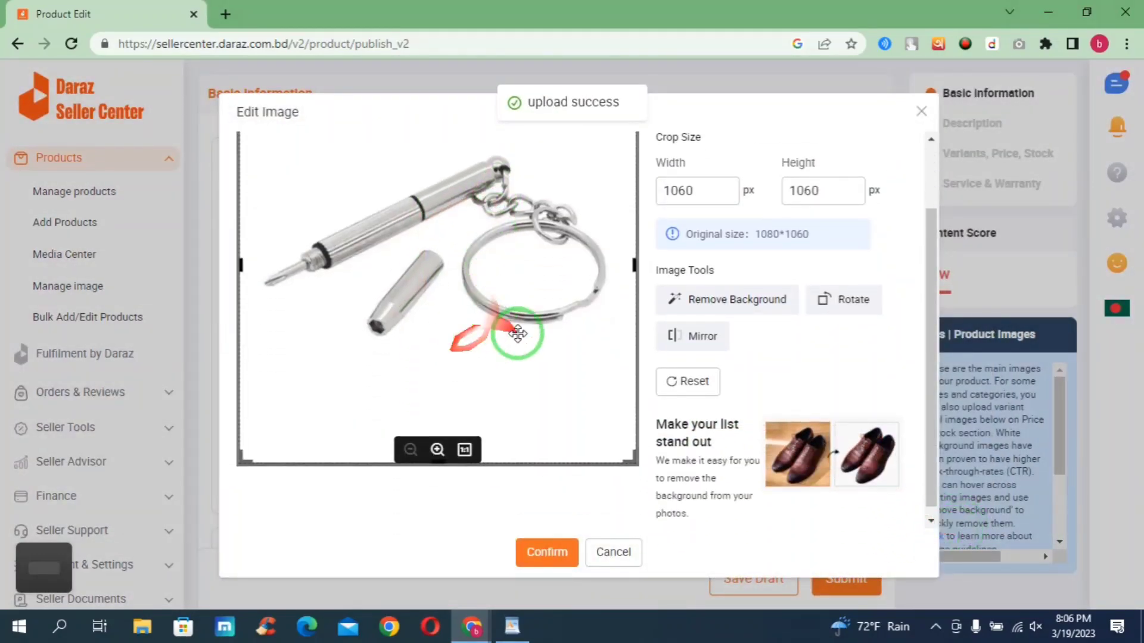
pyautogui.scroll(2, 506, 405)
pyautogui.click(539, 554)
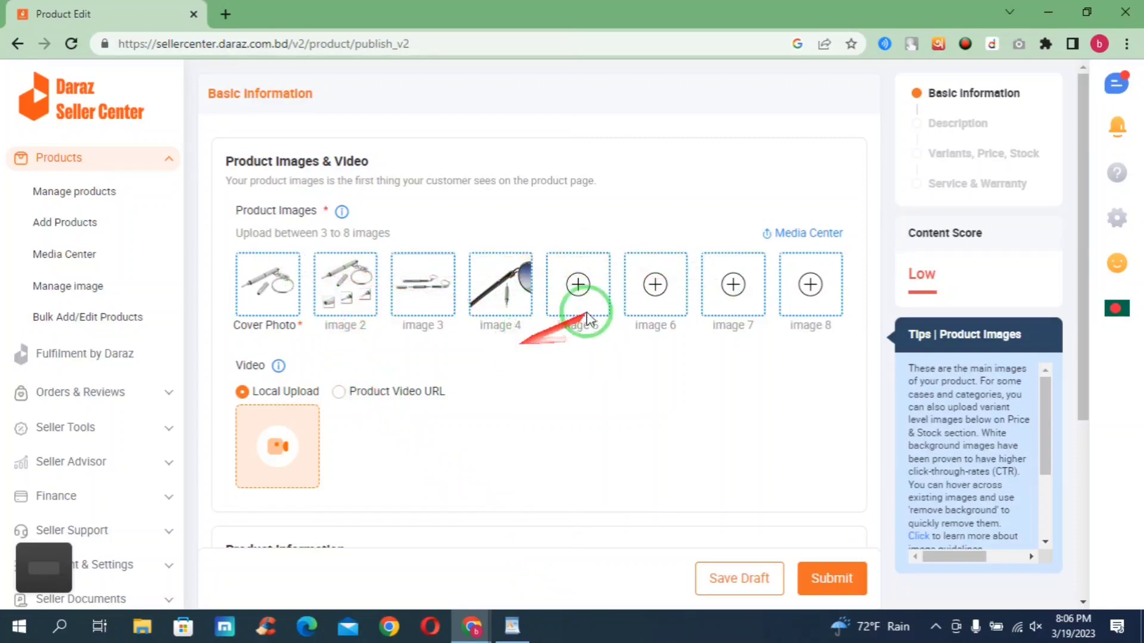
pyautogui.scroll(-1, 750, 303)
pyautogui.scroll(-2, 739, 307)
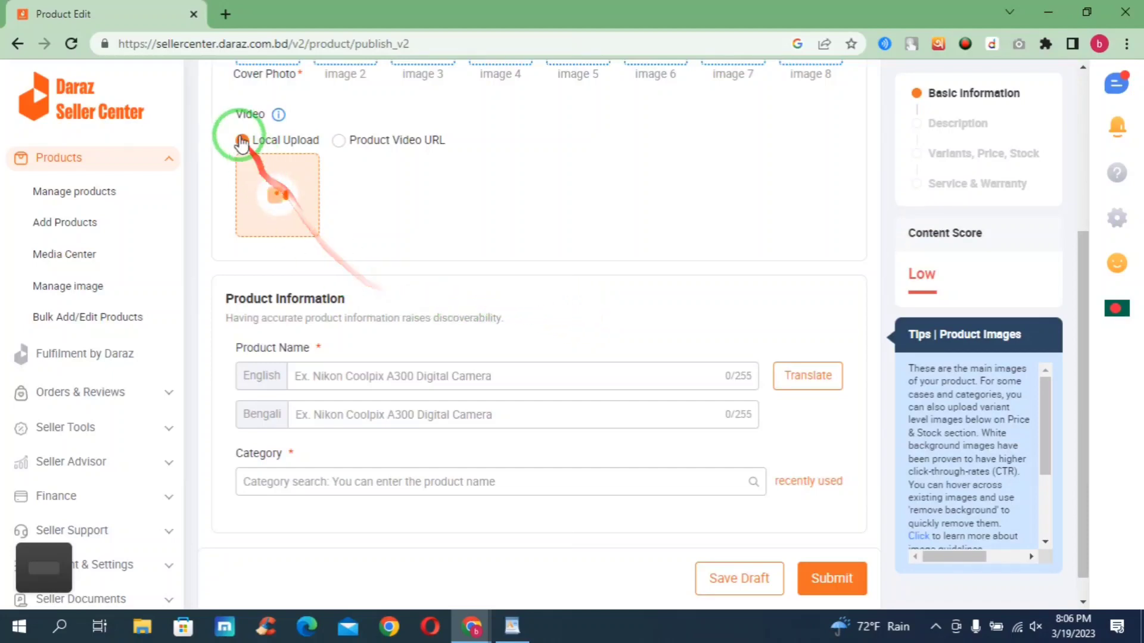
pyautogui.moveTo(234, 109); pyautogui.dragTo(283, 121)
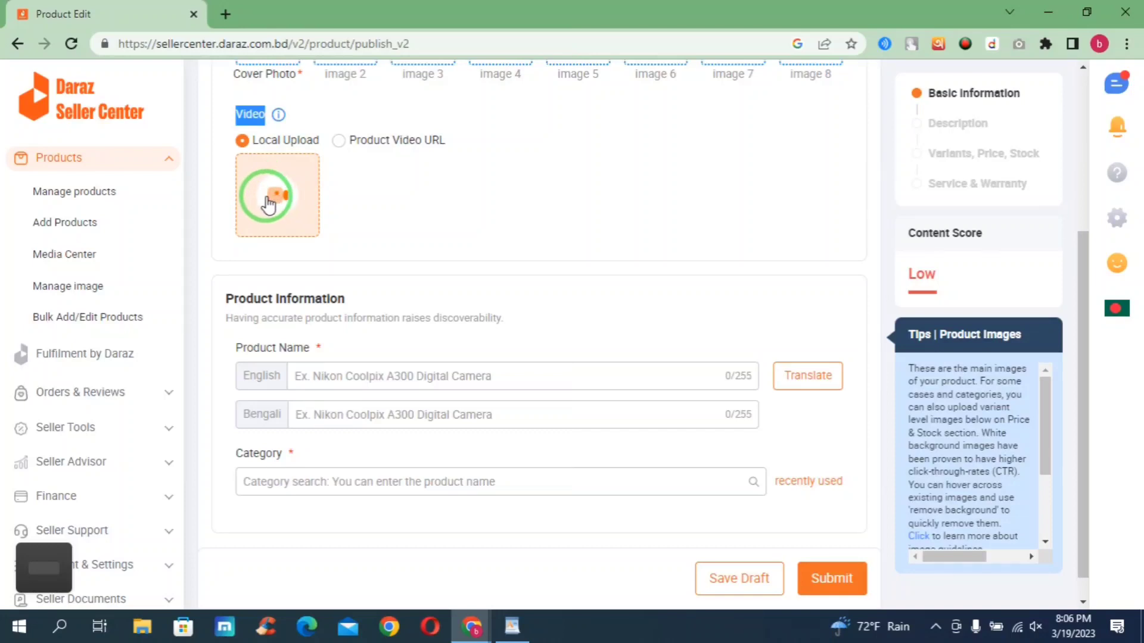
pyautogui.click(338, 140)
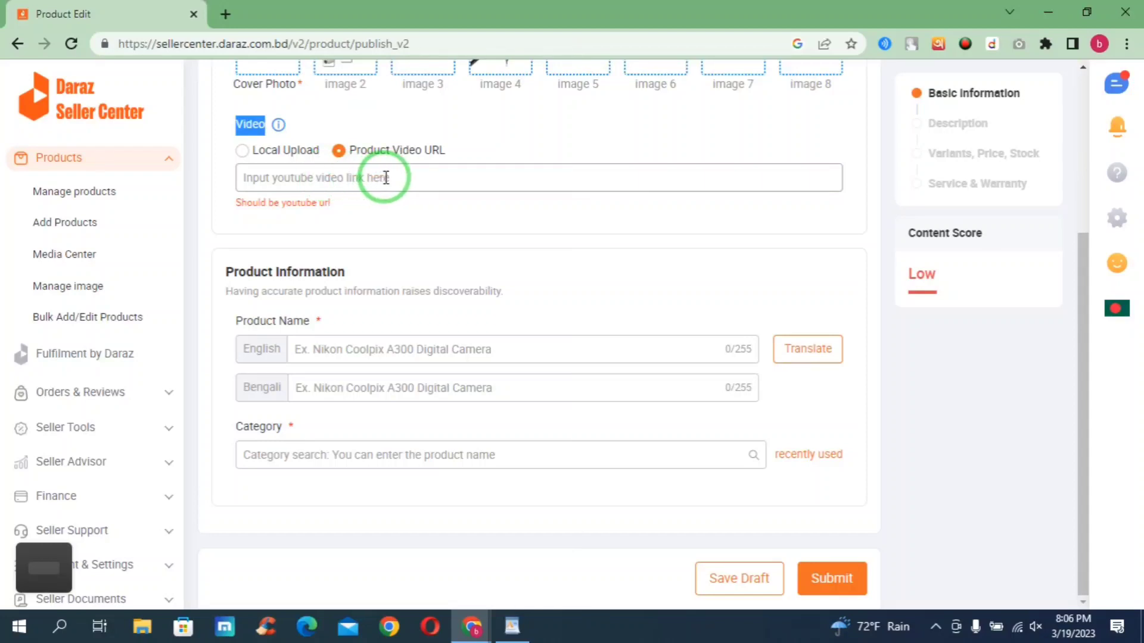
pyautogui.click(362, 178)
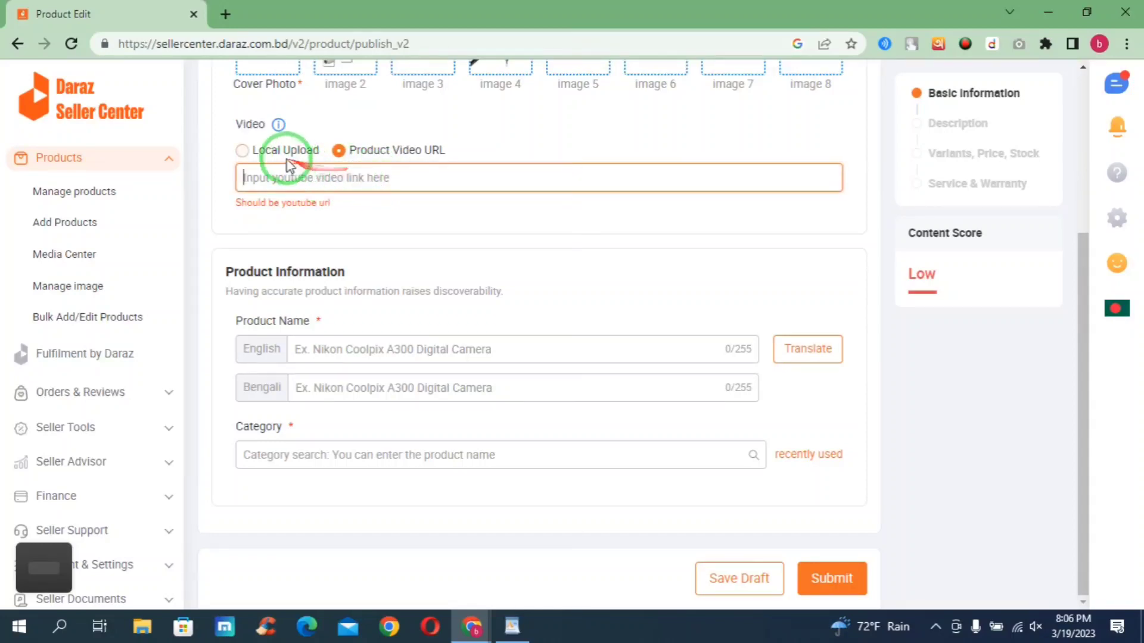
pyautogui.click(242, 150)
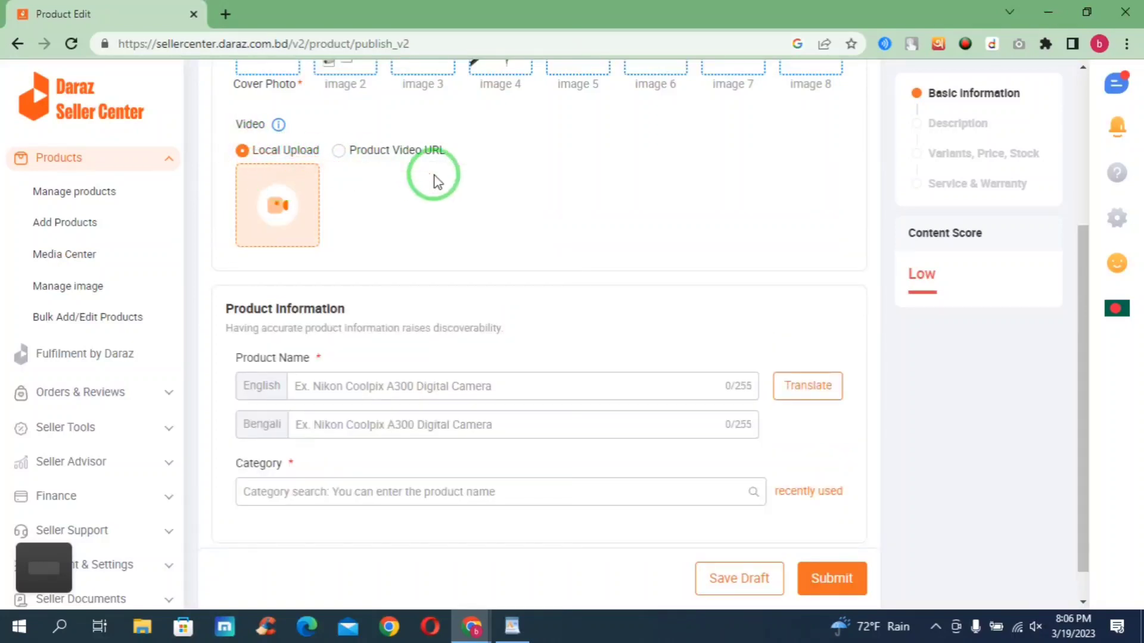
pyautogui.scroll(-1, 434, 181)
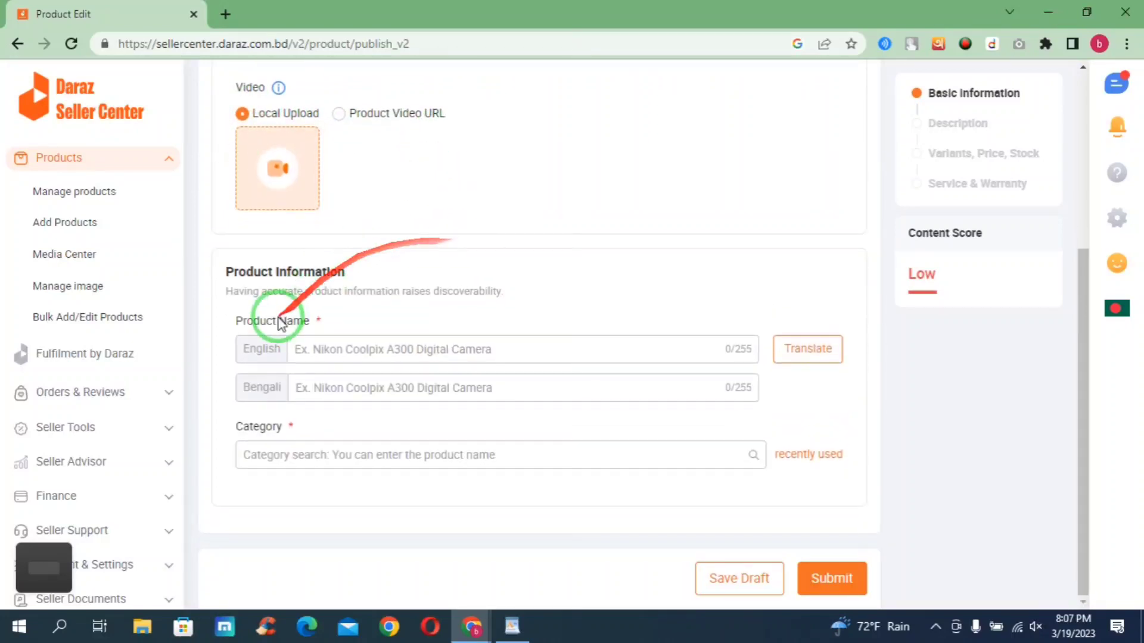
pyautogui.moveTo(321, 325); pyautogui.dragTo(227, 320)
# - Copy the LALA Multifunction Eyeglass Screwdriver title from WordPad and paste it as the English product name
pyautogui.click(378, 355)
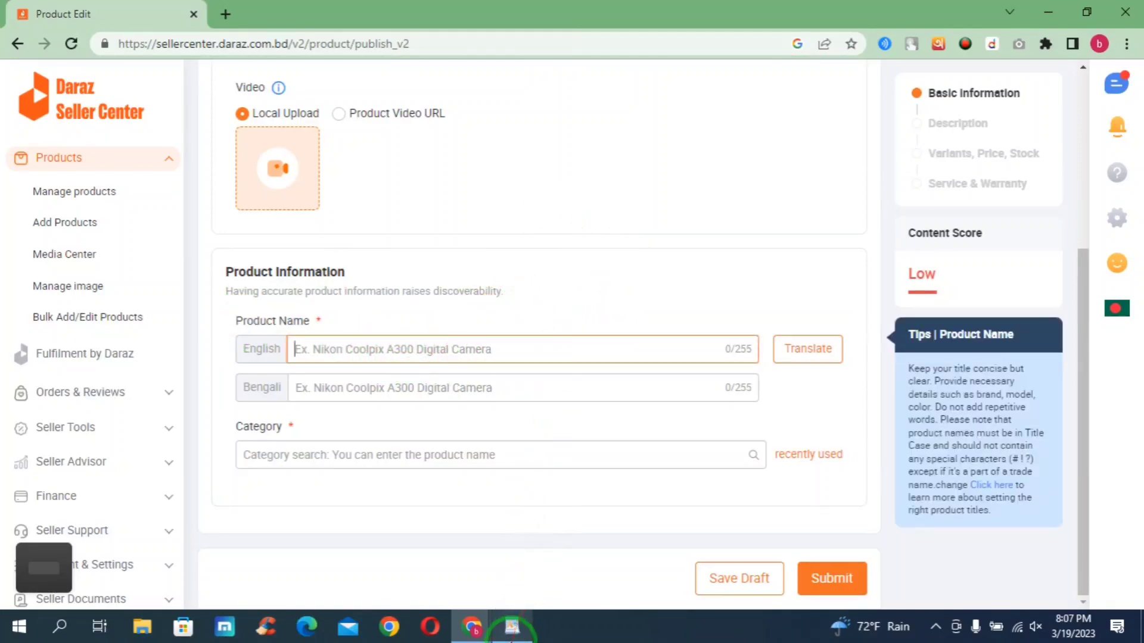
pyautogui.click(512, 627)
pyautogui.moveTo(1007, 204); pyautogui.dragTo(558, 205)
pyautogui.rightClick(601, 206)
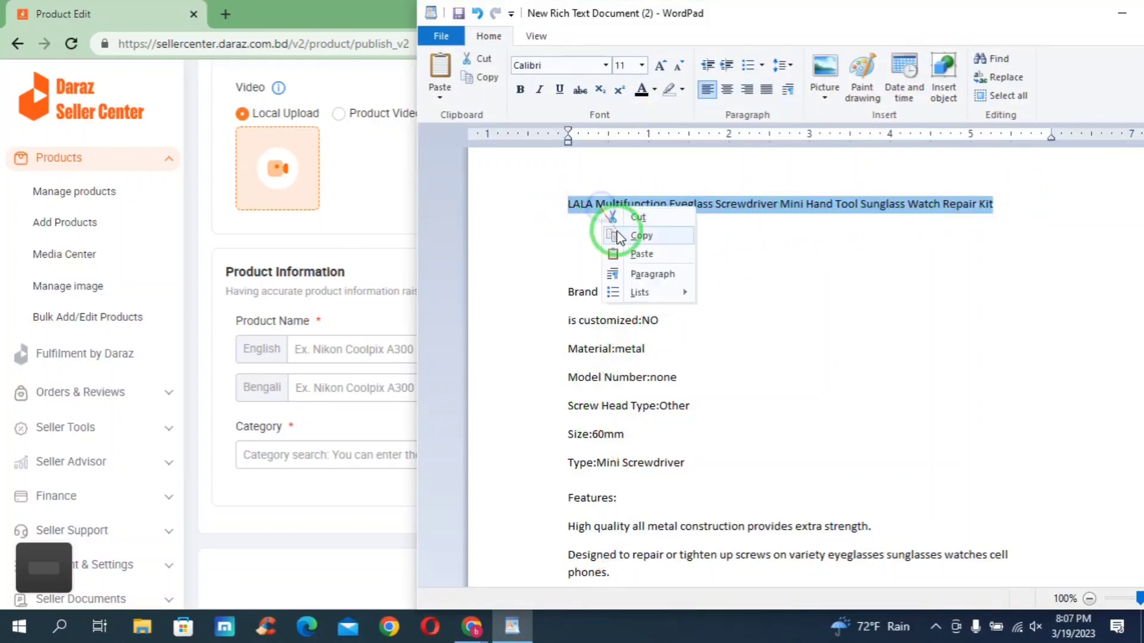
pyautogui.click(633, 238)
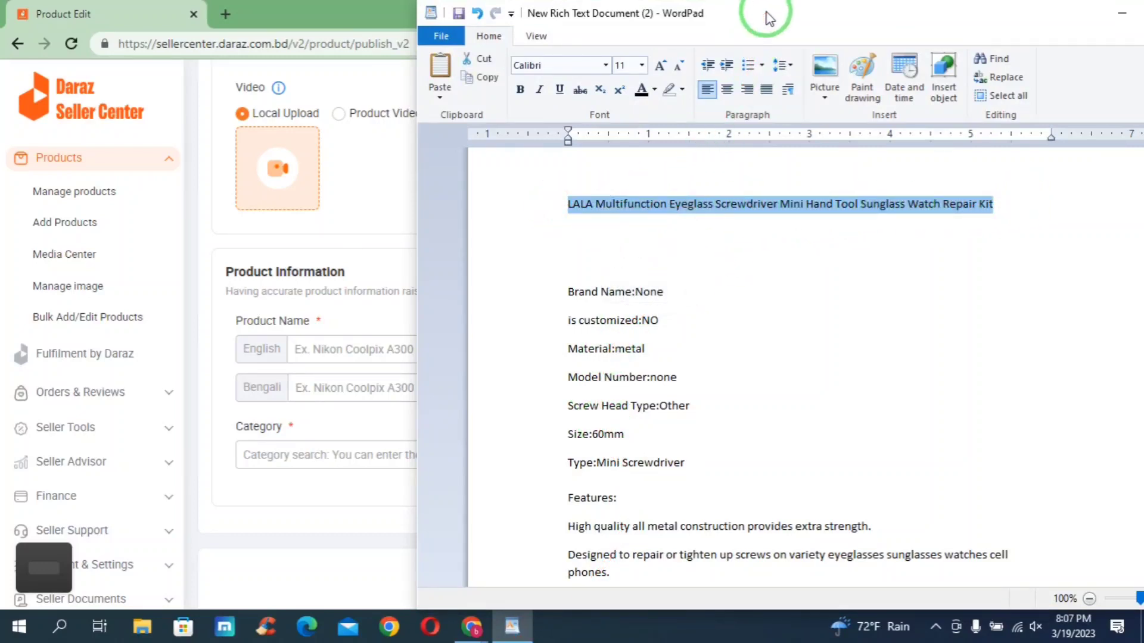
pyautogui.click(331, 350)
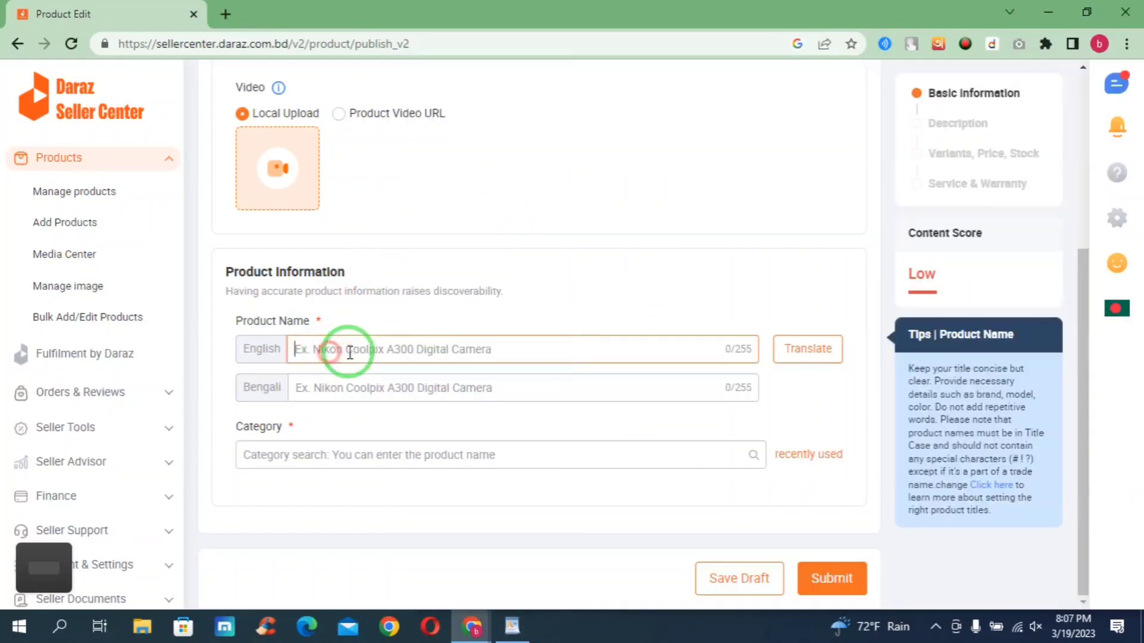
pyautogui.rightClick(359, 351)
pyautogui.click(390, 194)
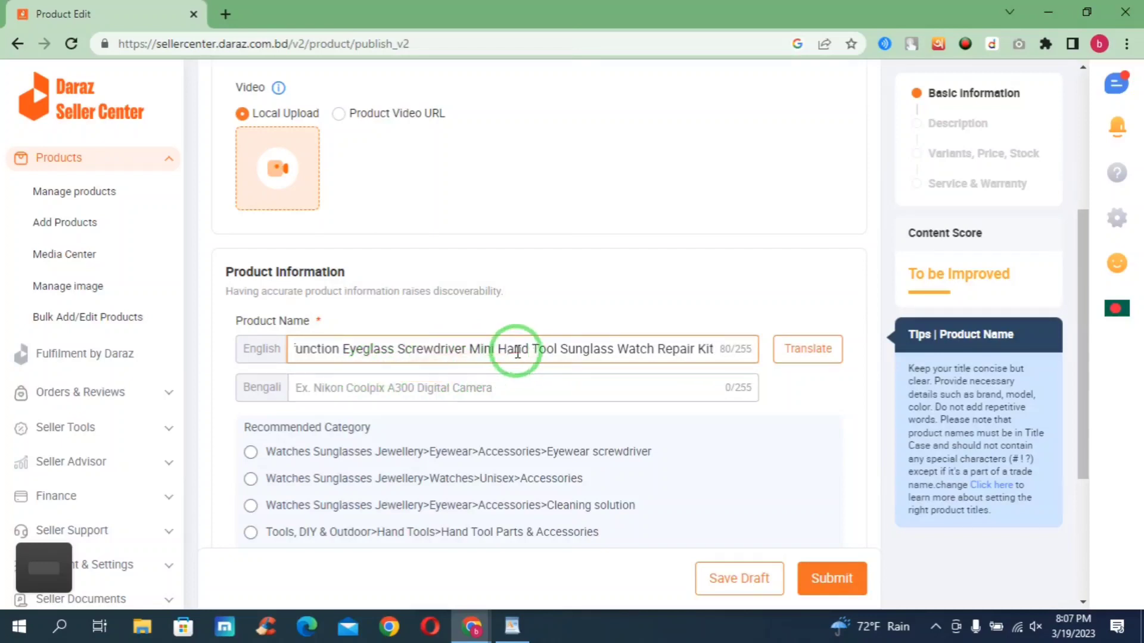
pyautogui.scroll(-1, 525, 349)
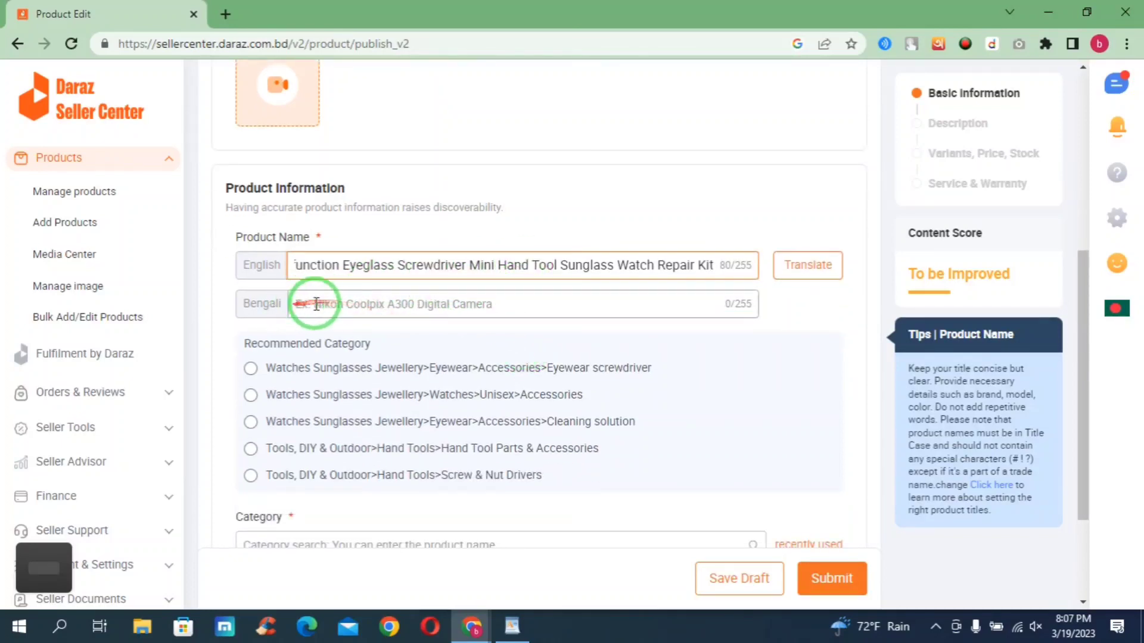
pyautogui.scroll(-1, 338, 314)
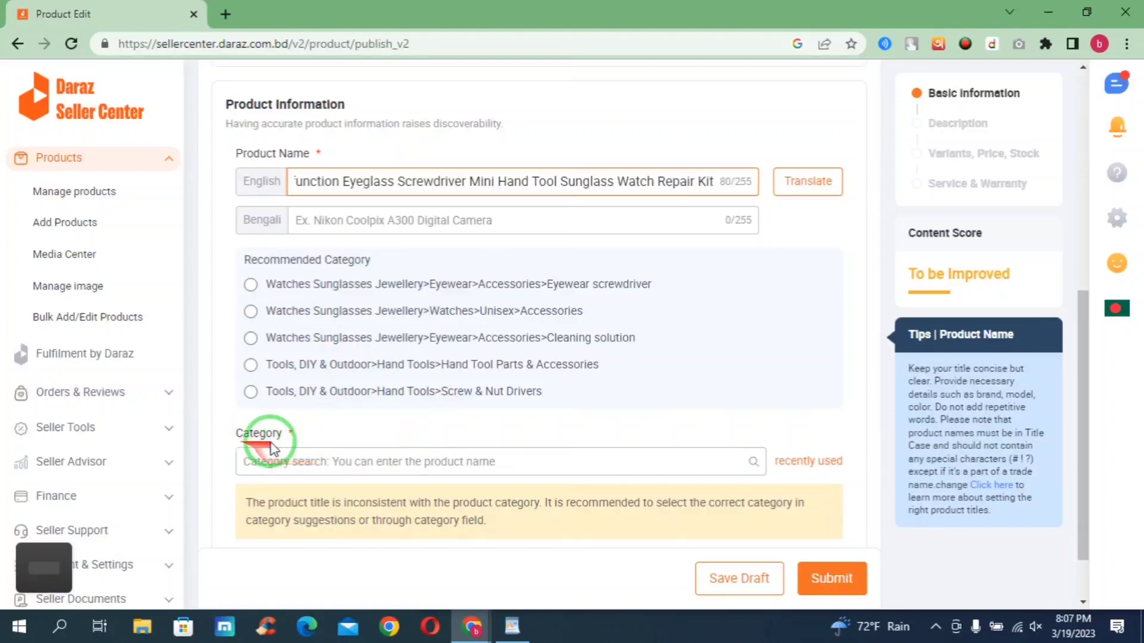
# - Choose Tools, DIY & Outdoor > Hardware > Nails, Screws & Fasteners as the product category
pyautogui.click(292, 434)
pyautogui.moveTo(292, 433); pyautogui.dragTo(223, 430)
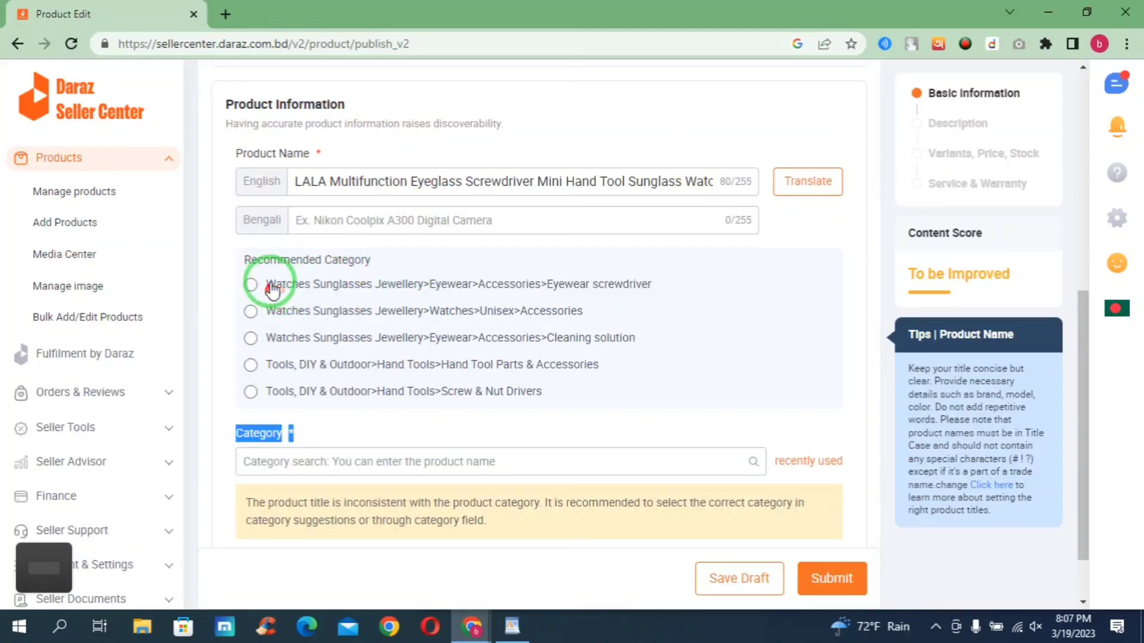
pyautogui.click(274, 460)
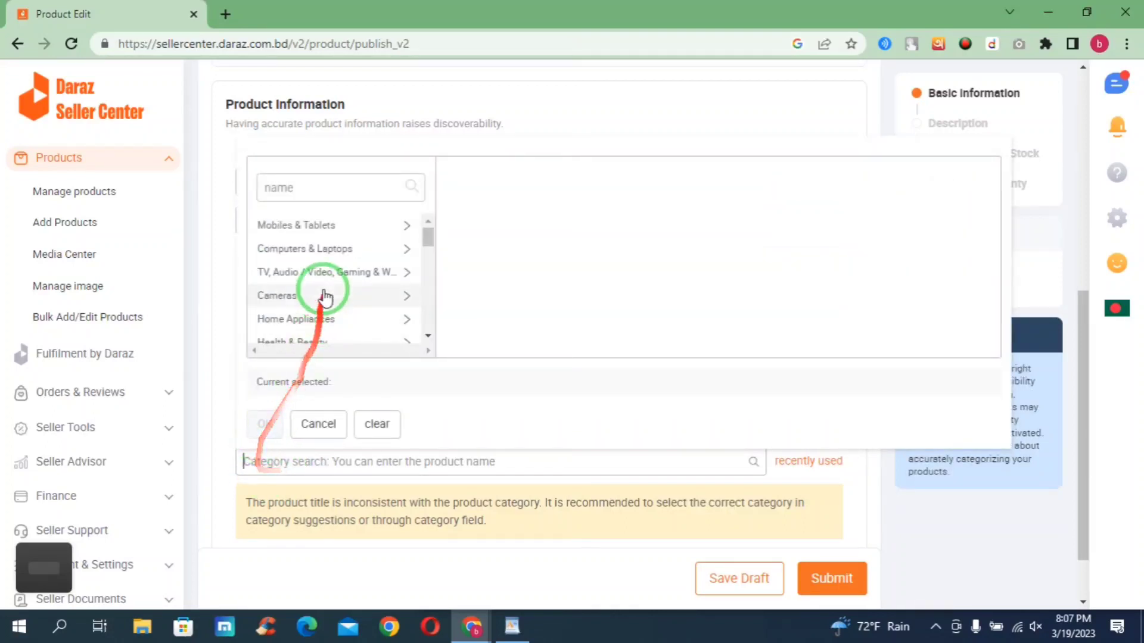
pyautogui.scroll(-1, 318, 265)
pyautogui.scroll(-1, 320, 267)
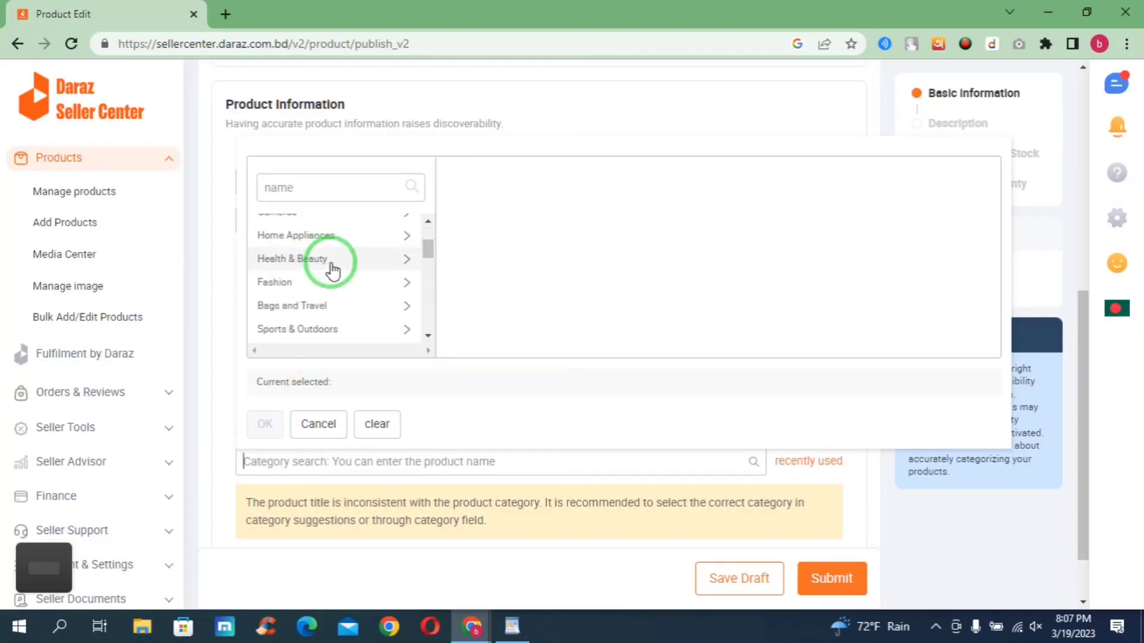
pyautogui.scroll(-5, 346, 241)
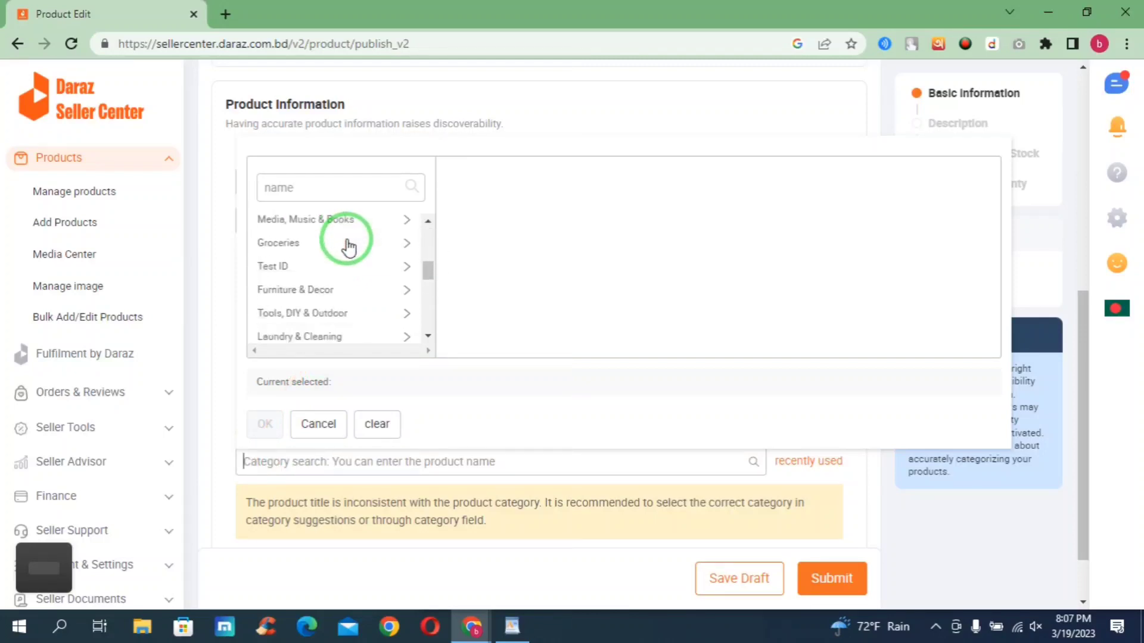
pyautogui.click(310, 190)
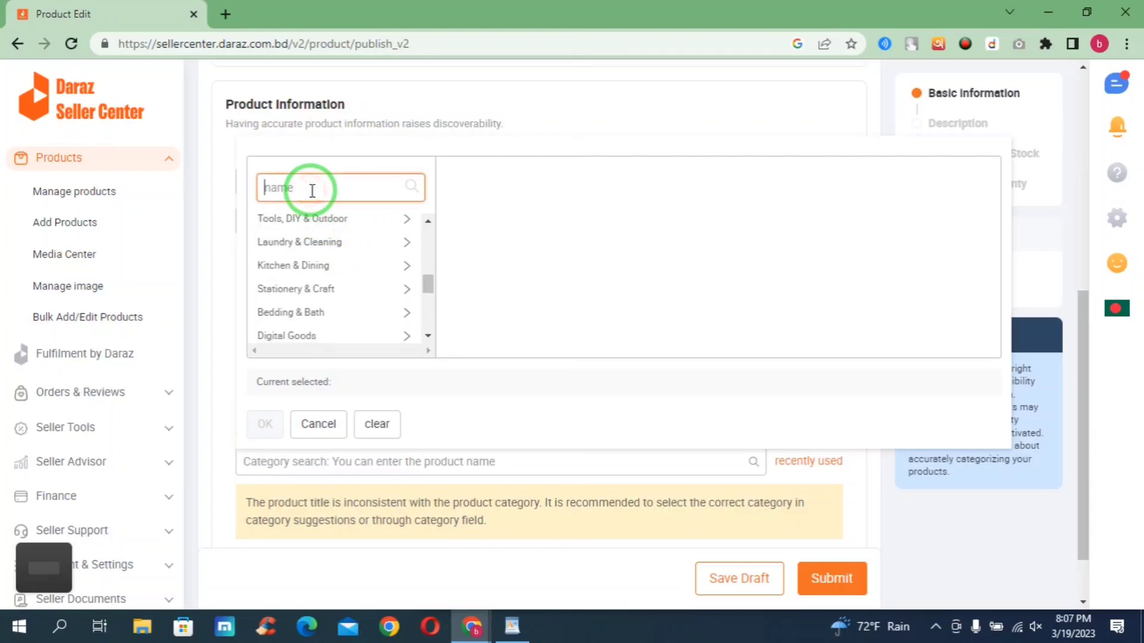
pyautogui.click(311, 225)
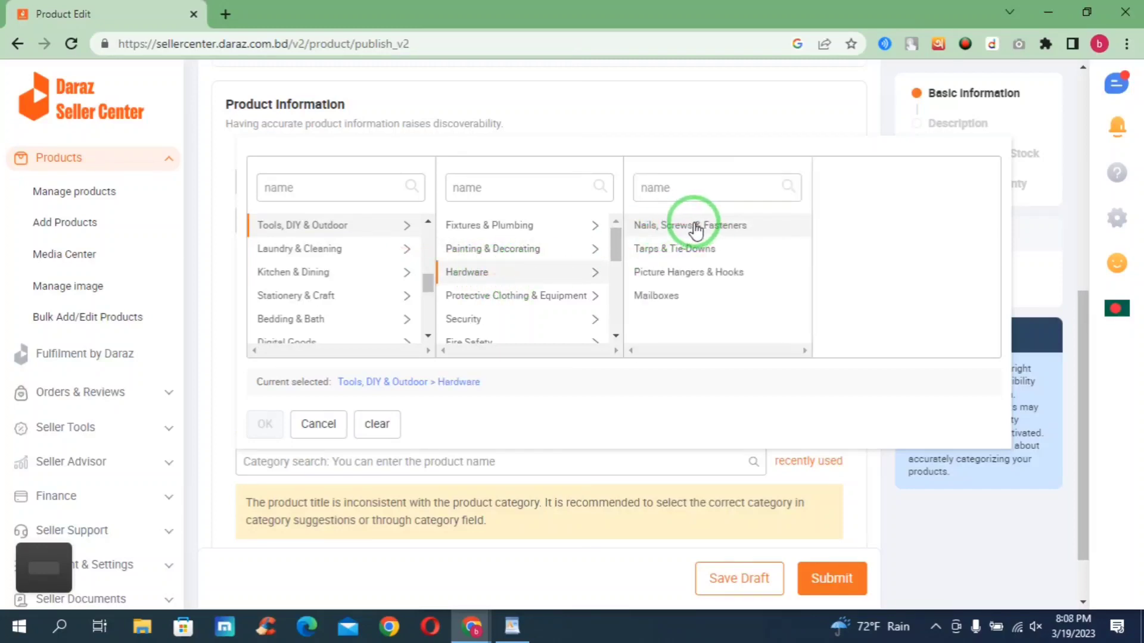
pyautogui.click(262, 434)
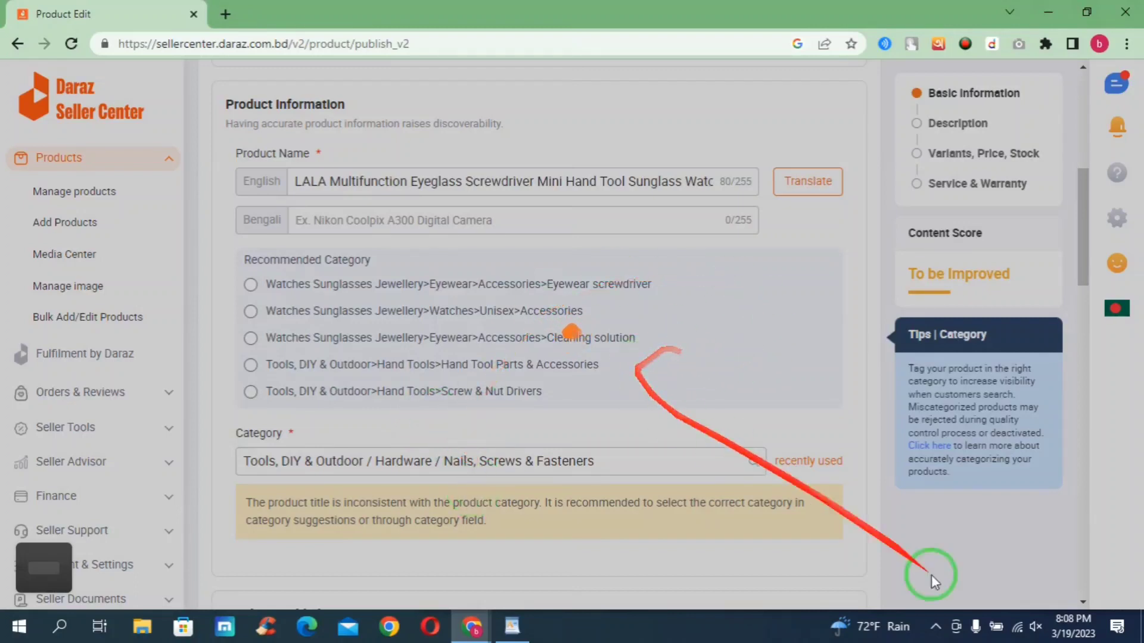
pyautogui.click(961, 637)
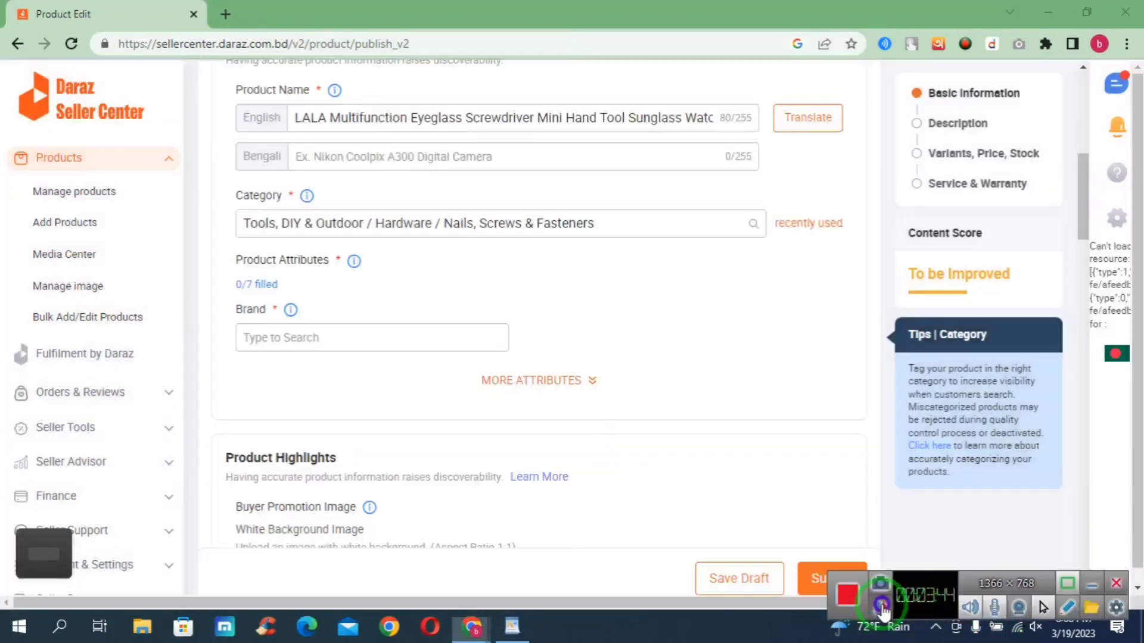
# - Set the Brand field to 'No Brand'
pyautogui.click(1096, 582)
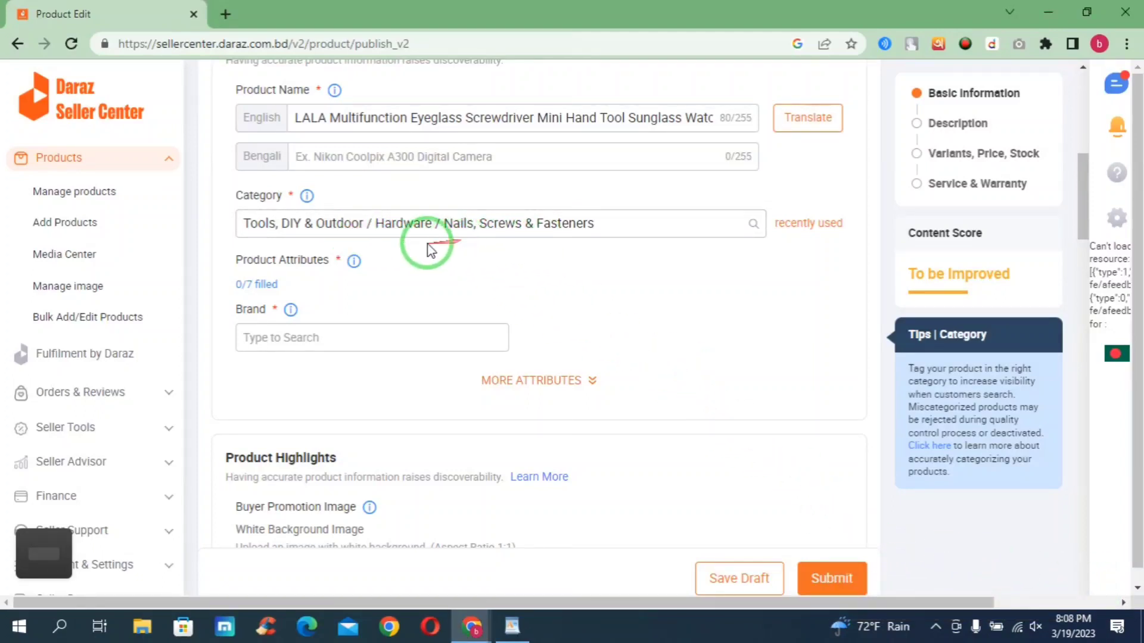
pyautogui.click(292, 338)
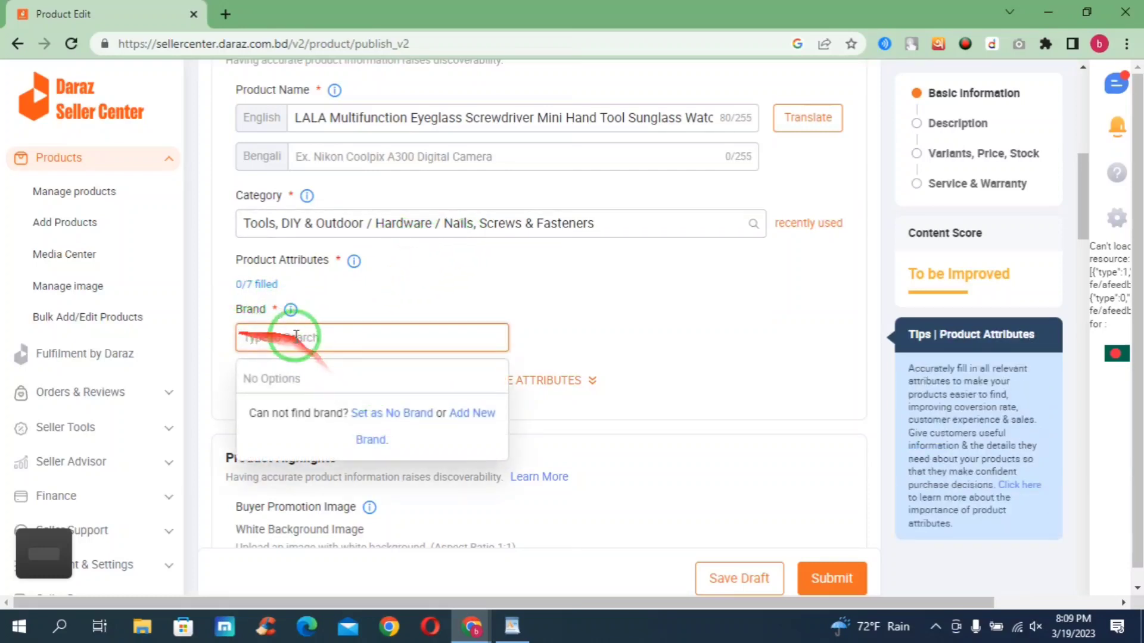
pyautogui.click(403, 414)
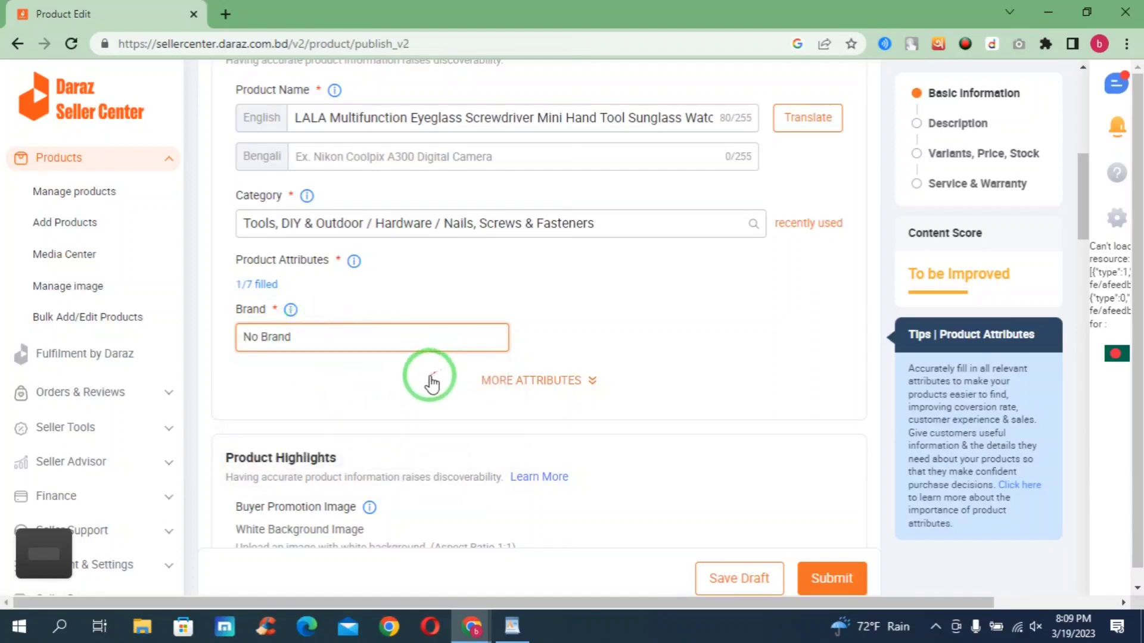
pyautogui.scroll(-3, 429, 378)
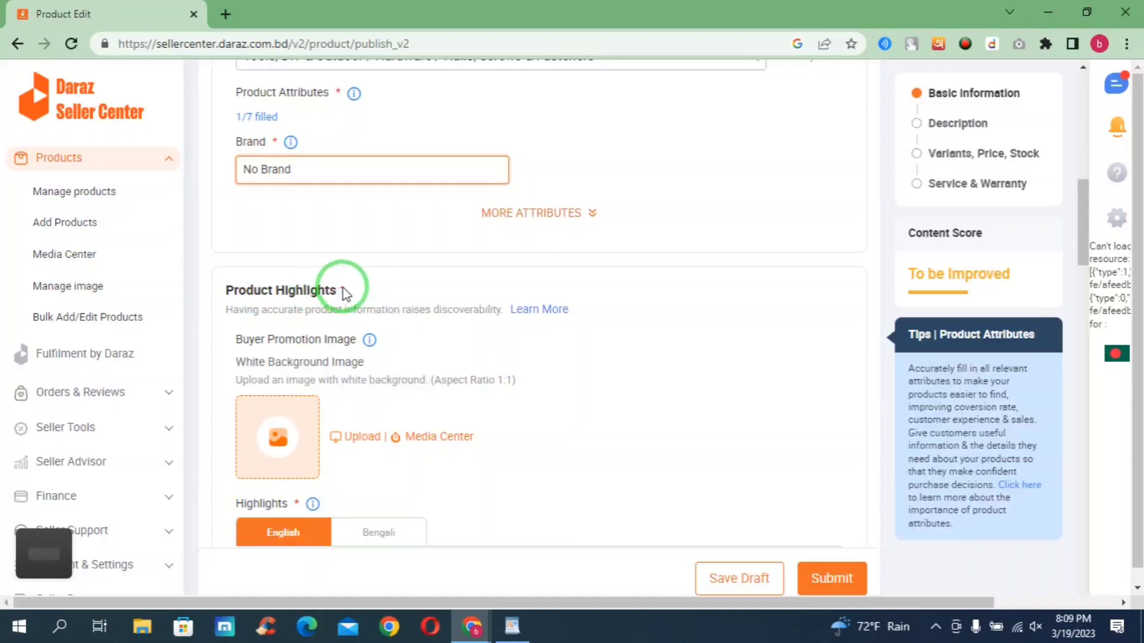
# - Scroll down to Product Highlights and place the cursor in the Highlights editor
pyautogui.moveTo(344, 293); pyautogui.dragTo(356, 265)
pyautogui.scroll(-2, 301, 313)
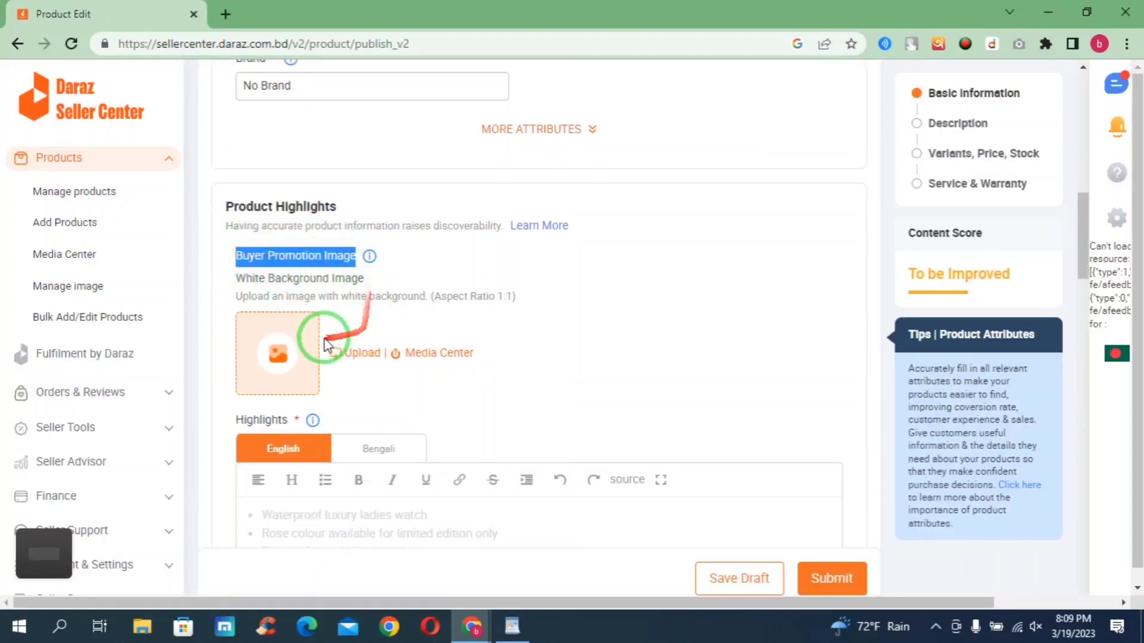
pyautogui.scroll(-2, 379, 345)
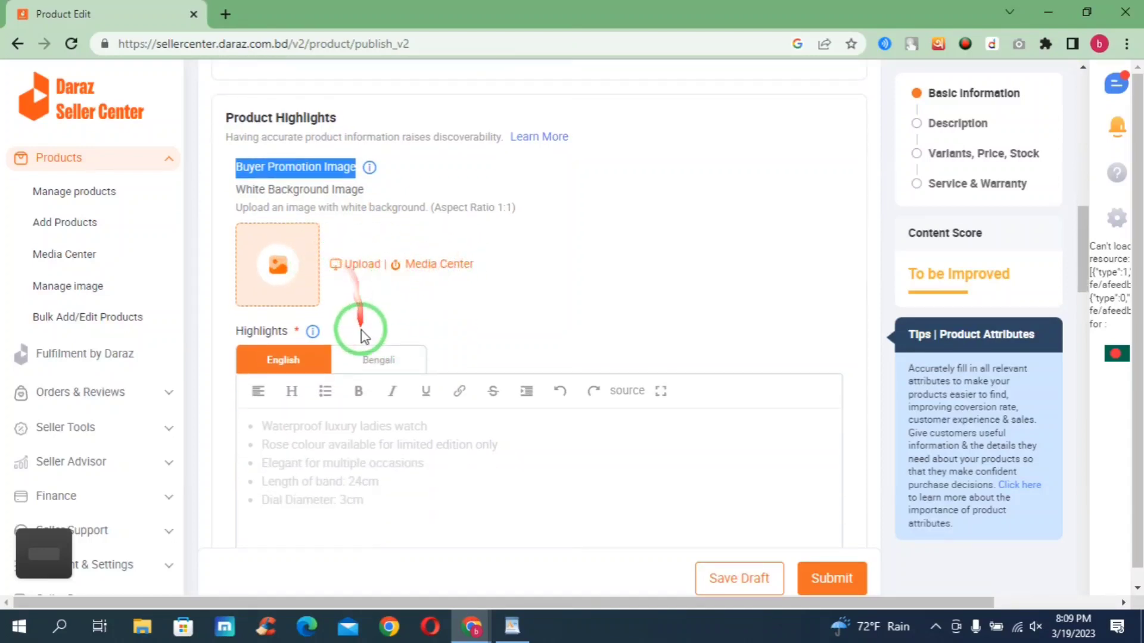
pyautogui.scroll(-4, 357, 319)
pyautogui.click(305, 302)
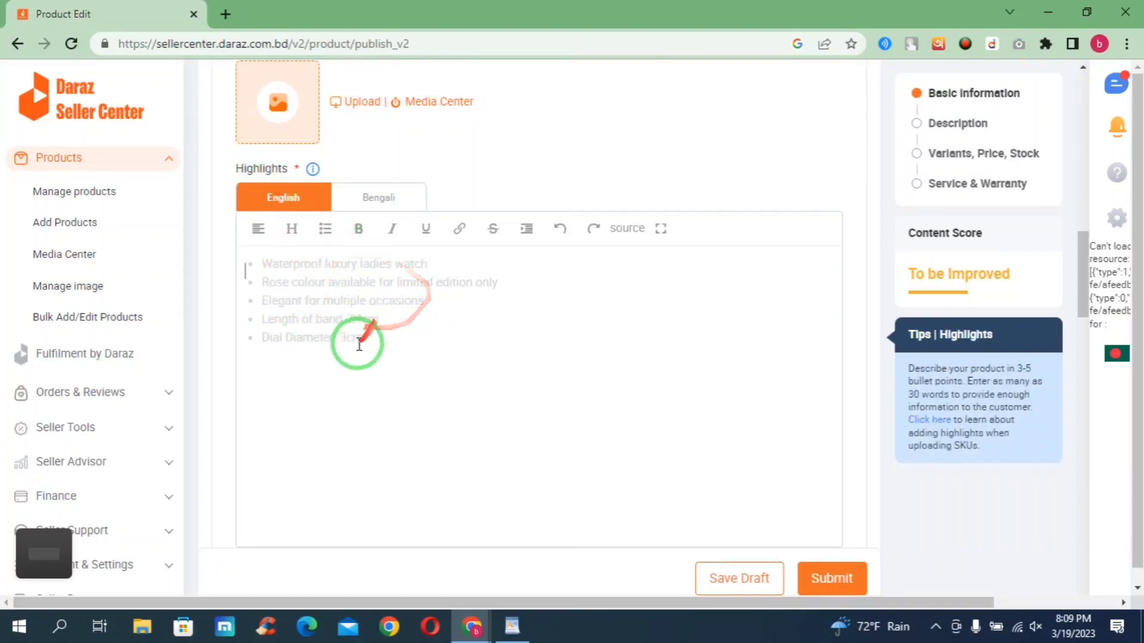
pyautogui.scroll(-1, 367, 350)
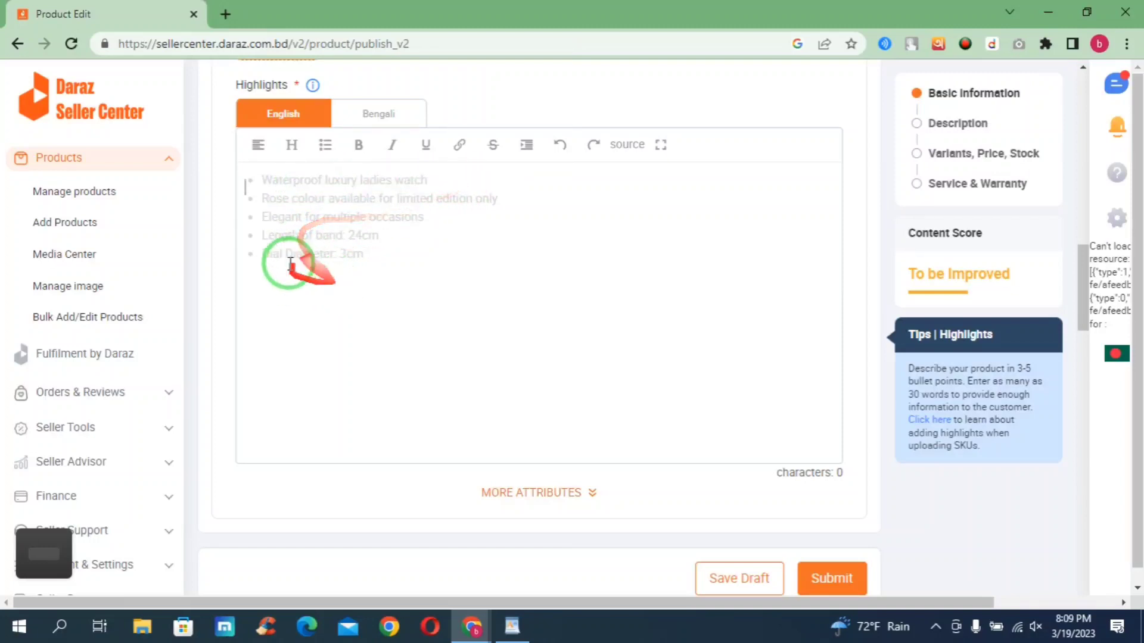
# - Copy the spec and feature lines from the WordPad notes, then return to the Highlights editor
pyautogui.click(513, 627)
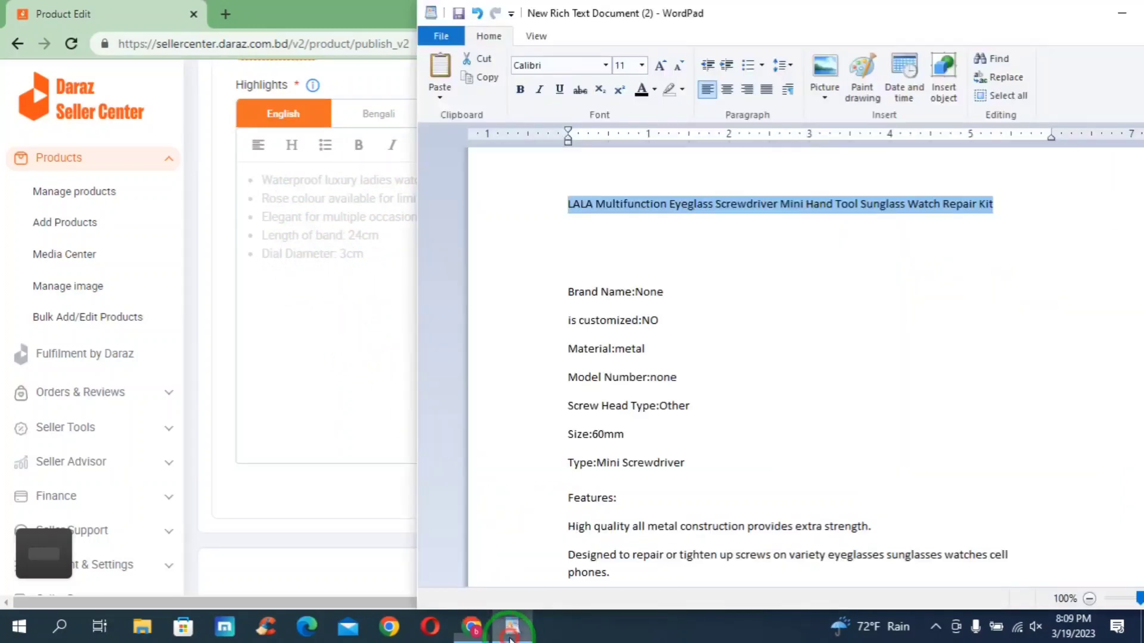
pyautogui.moveTo(560, 292); pyautogui.dragTo(1013, 467)
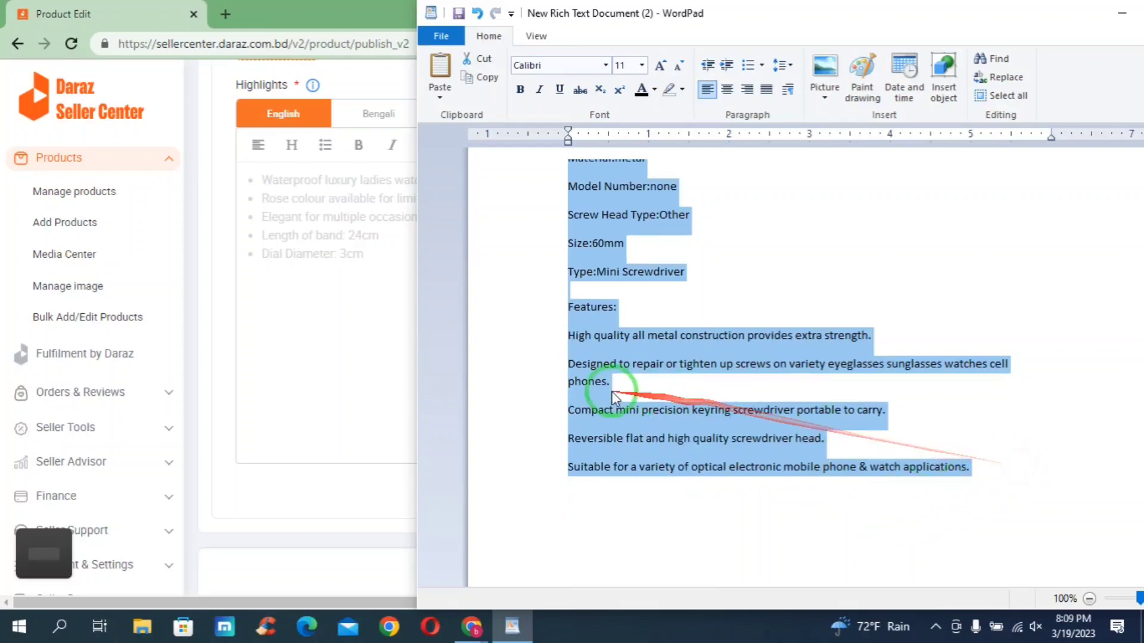
pyautogui.scroll(-3, 617, 365)
pyautogui.rightClick(602, 256)
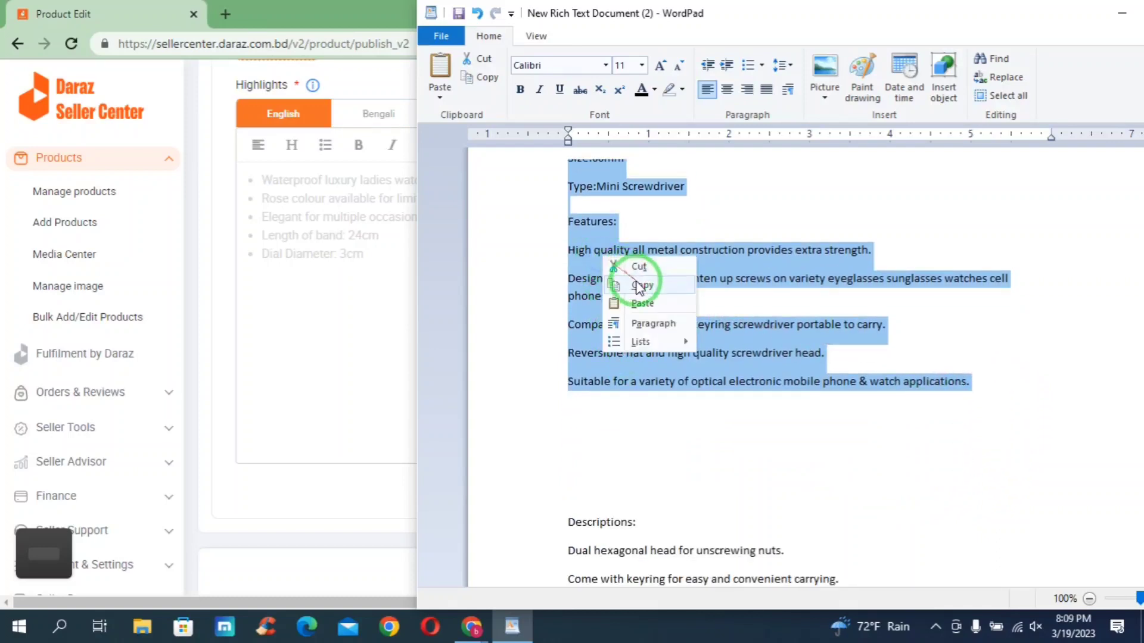
pyautogui.click(639, 288)
pyautogui.click(283, 267)
pyautogui.rightClick(280, 192)
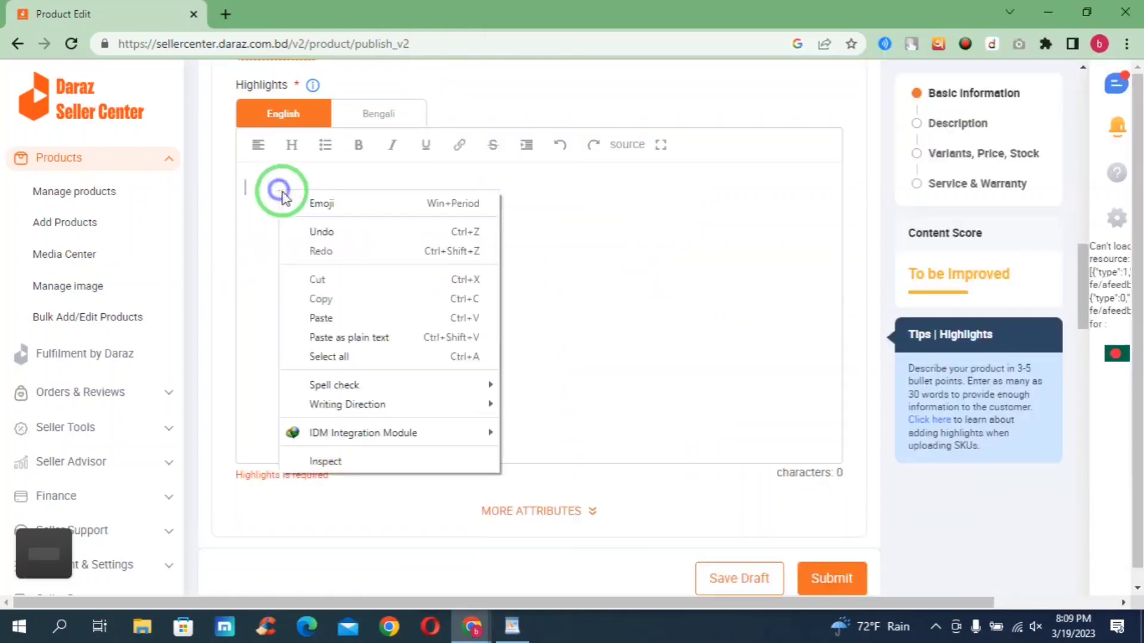
# - Paste the copied specs and features into Highlights, filling it to 405 characters
pyautogui.click(321, 317)
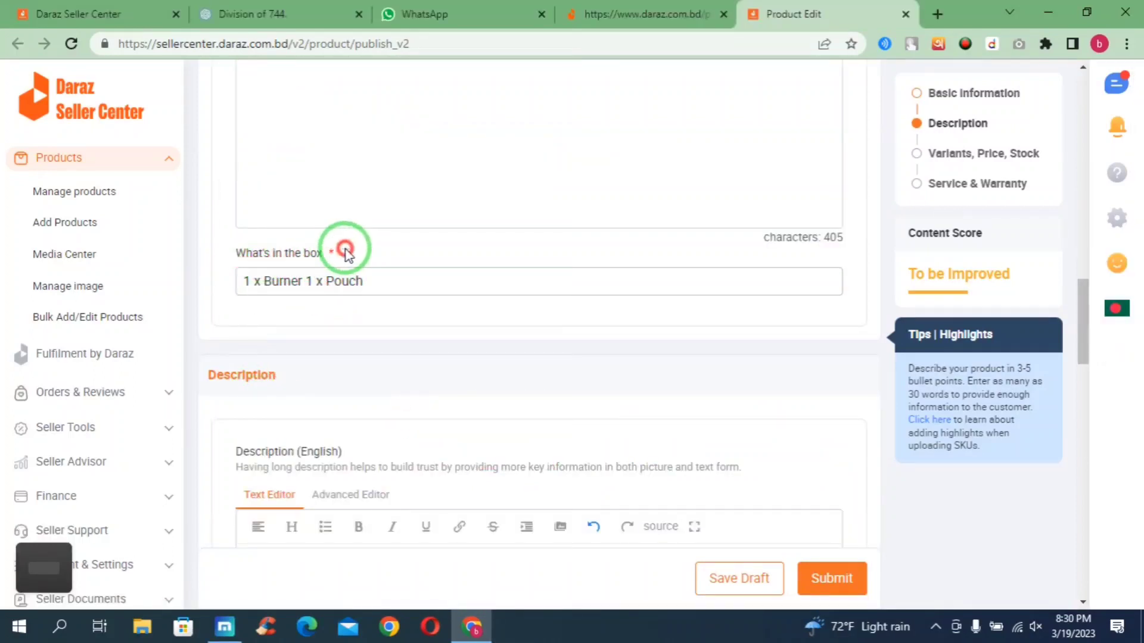
pyautogui.moveTo(346, 251); pyautogui.dragTo(225, 248)
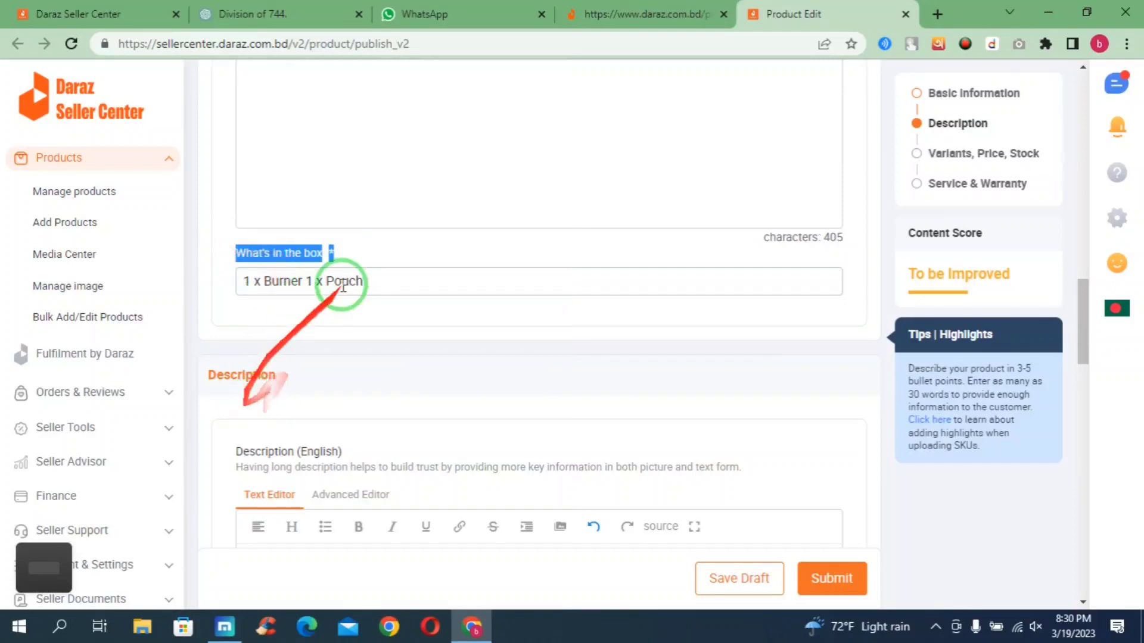
pyautogui.moveTo(351, 251); pyautogui.dragTo(224, 246)
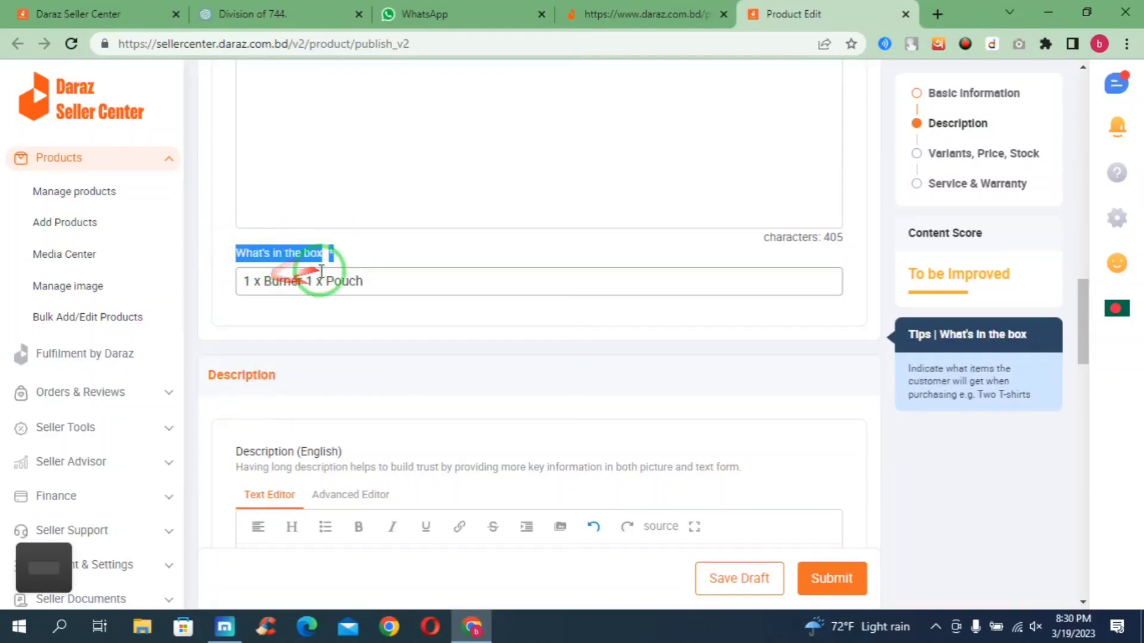
pyautogui.click(378, 281)
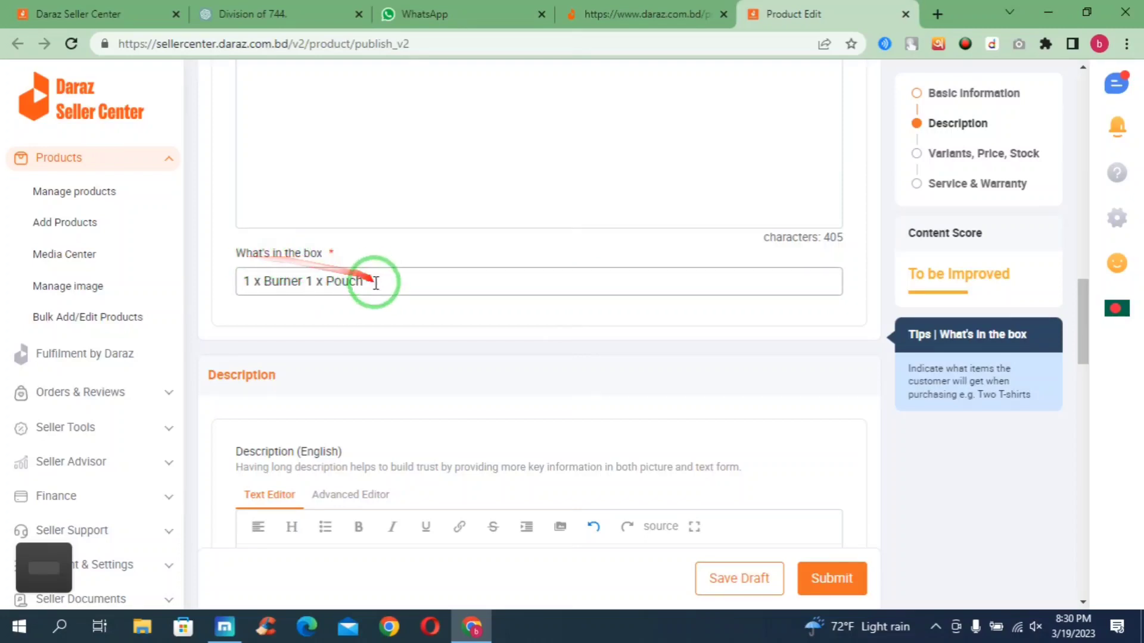
pyautogui.moveTo(377, 281); pyautogui.dragTo(229, 287)
pyautogui.click(386, 281)
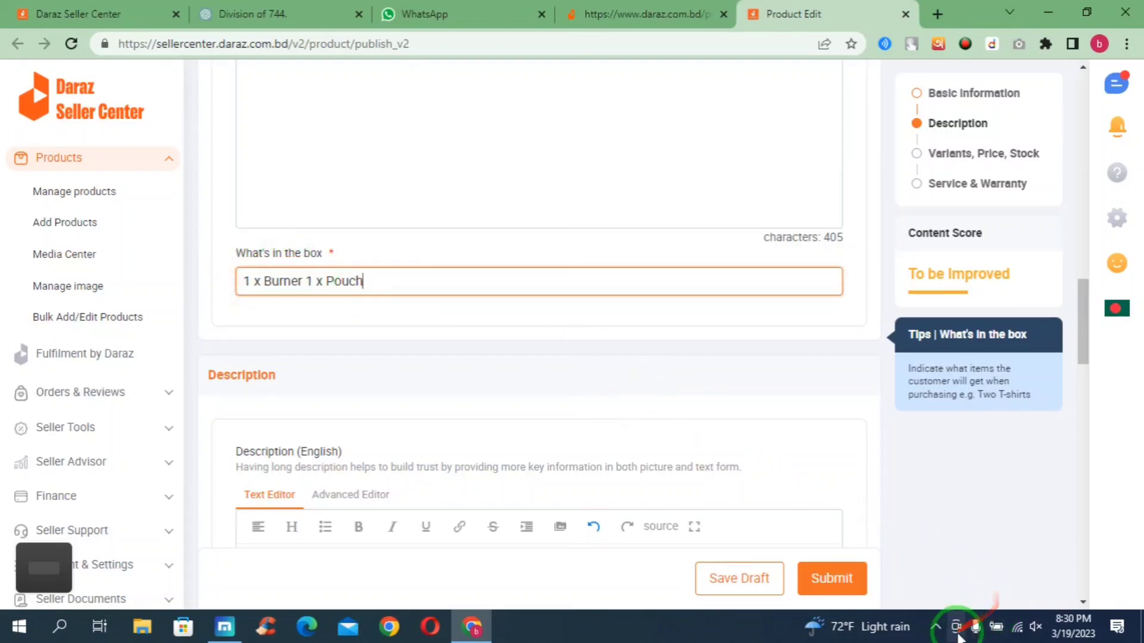
pyautogui.click(938, 626)
pyautogui.click(936, 628)
# - Scroll to the empty Description (English) editor, then bring the WordPad product notes forward
pyautogui.click(936, 628)
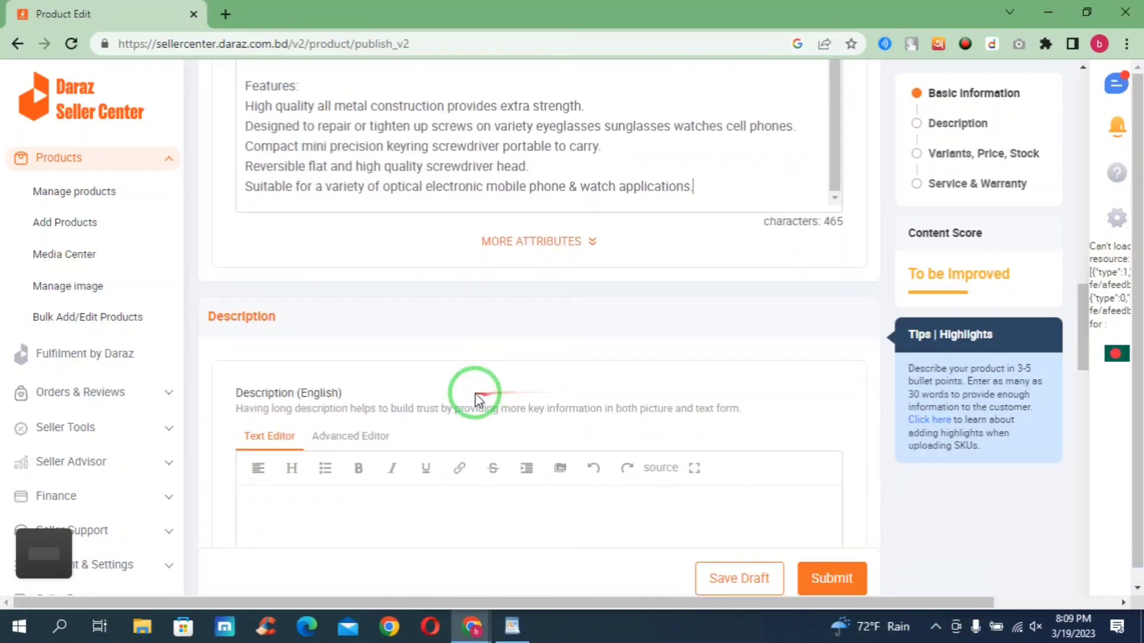
pyautogui.scroll(-3, 322, 325)
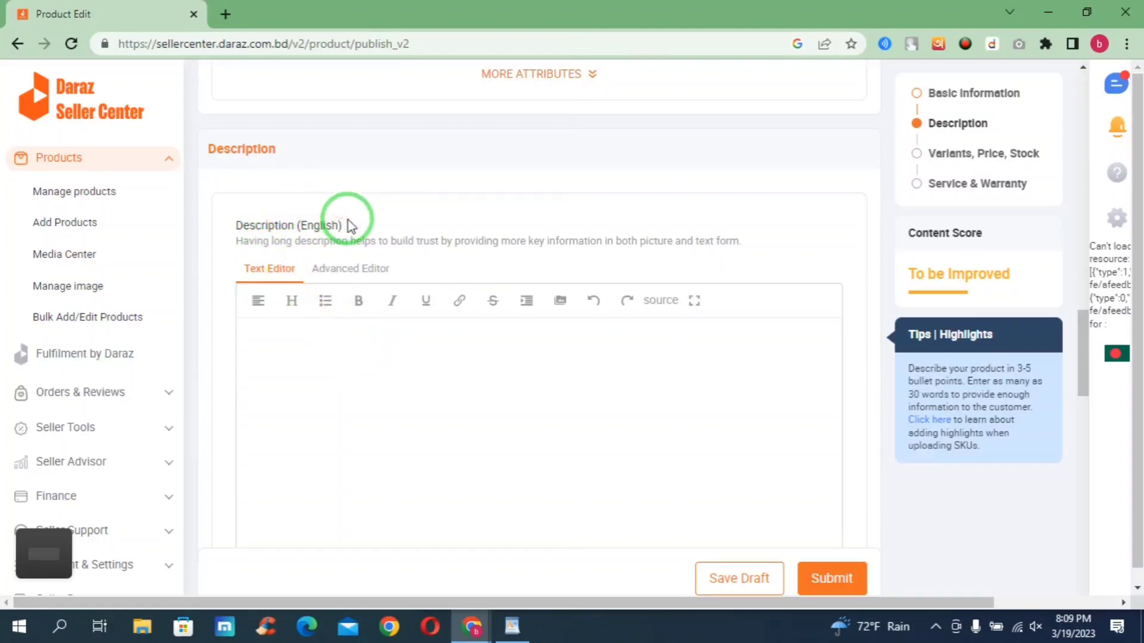
pyautogui.moveTo(343, 226); pyautogui.dragTo(263, 236)
pyautogui.scroll(-3, 383, 256)
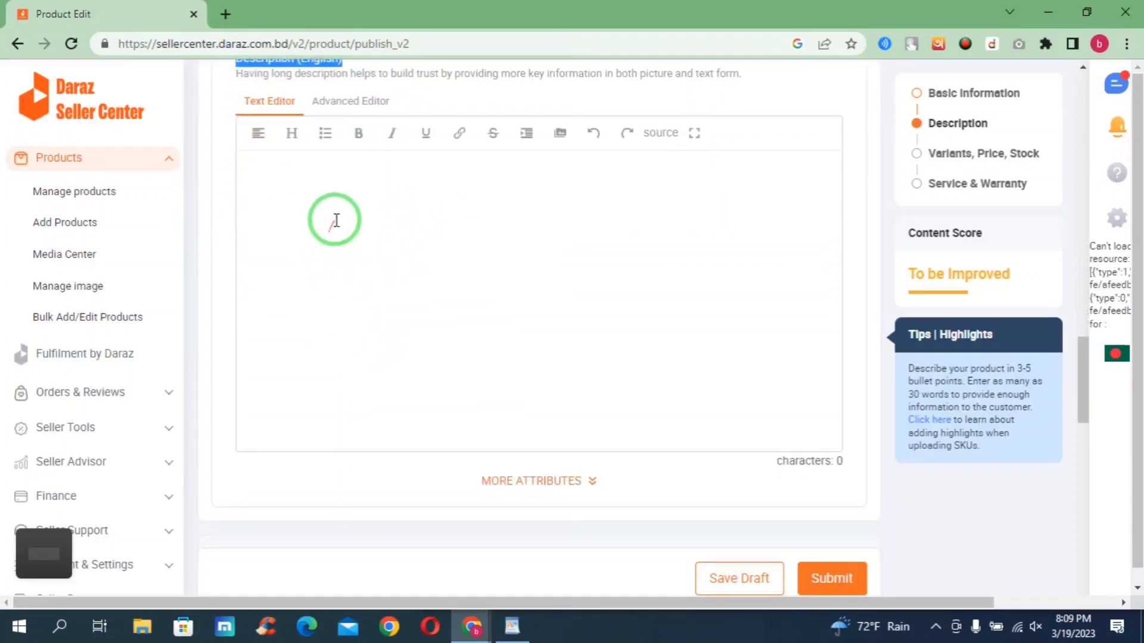
pyautogui.click(512, 627)
pyautogui.scroll(-1, 654, 487)
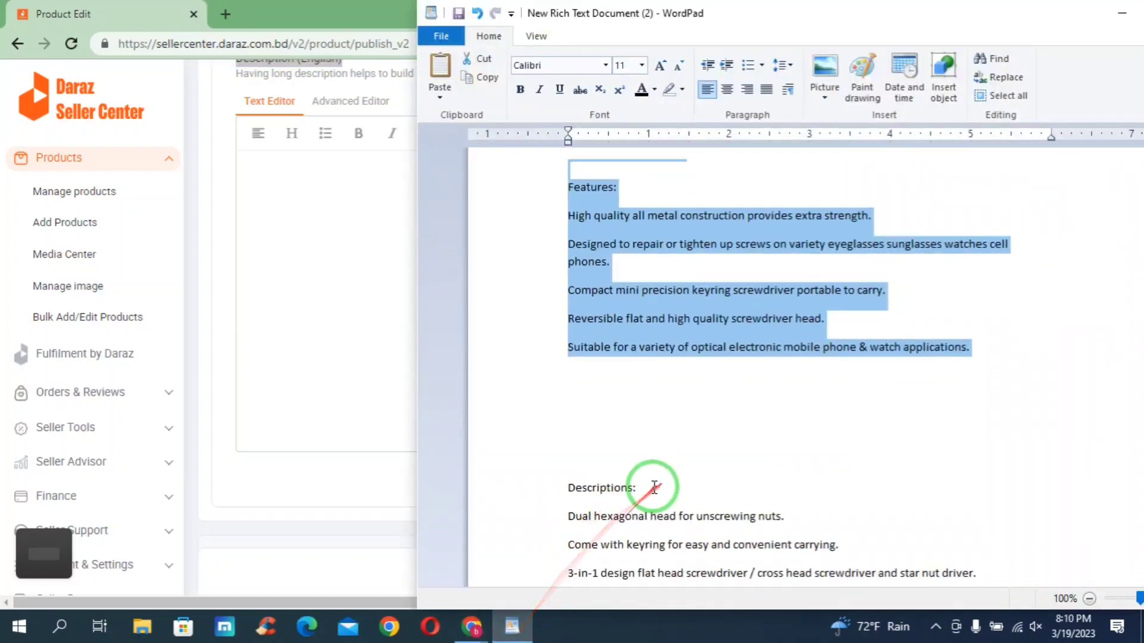
# - Copy the WordPad text from 'Descriptions:' to 'deviation.Thanks!' and return to the Daraz description editor
pyautogui.scroll(-1, 654, 487)
pyautogui.moveTo(569, 391); pyautogui.dragTo(761, 360)
pyautogui.scroll(-1, 661, 467)
pyautogui.scroll(-6, 661, 471)
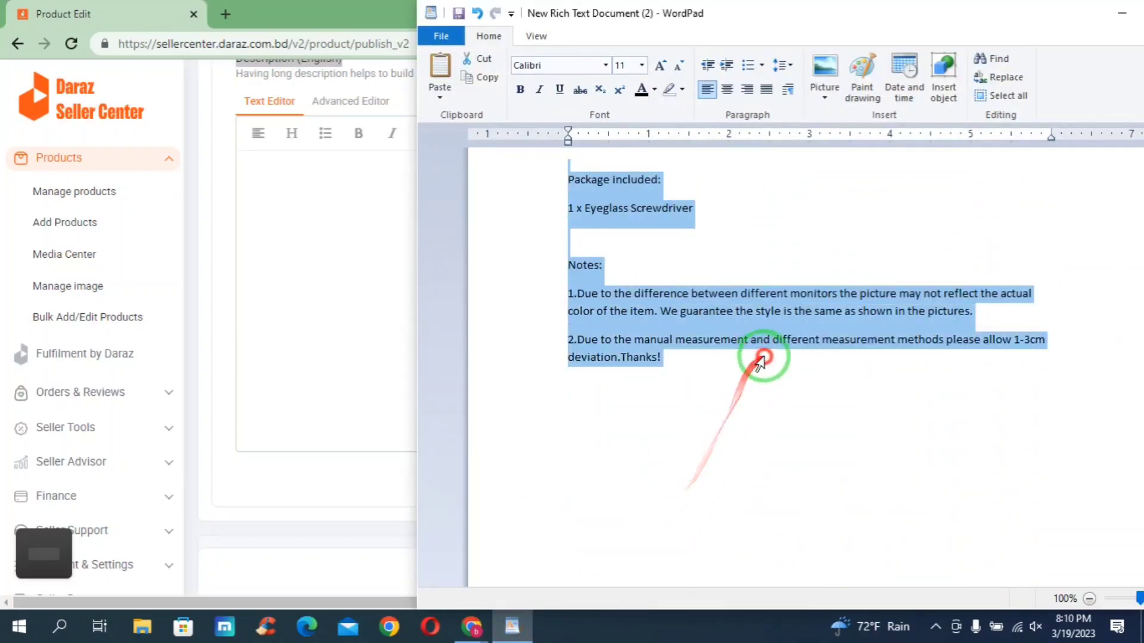
pyautogui.rightClick(634, 301)
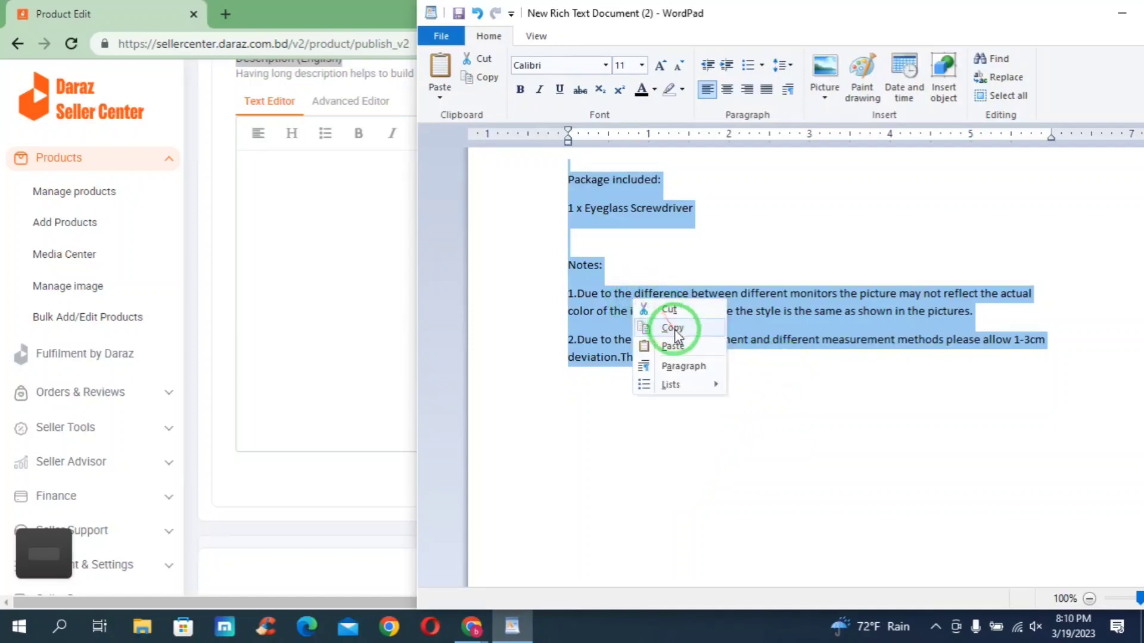
pyautogui.click(675, 328)
pyautogui.click(322, 312)
pyautogui.rightClick(271, 186)
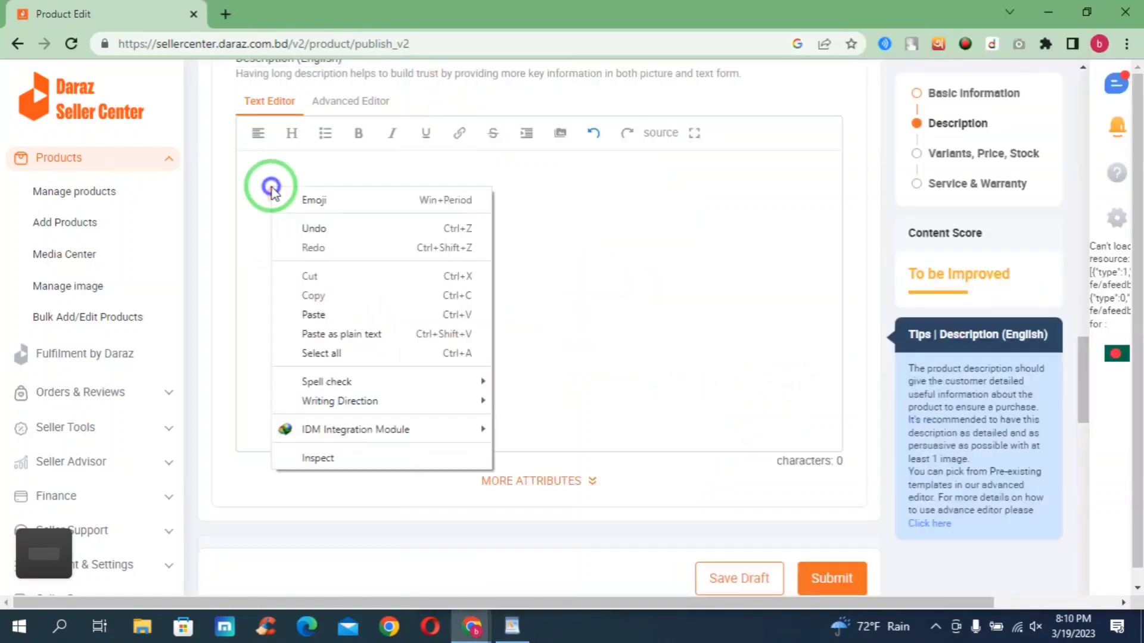
# - Paste the product text into the English description (556 characters) and scroll down to Color Family
pyautogui.click(333, 315)
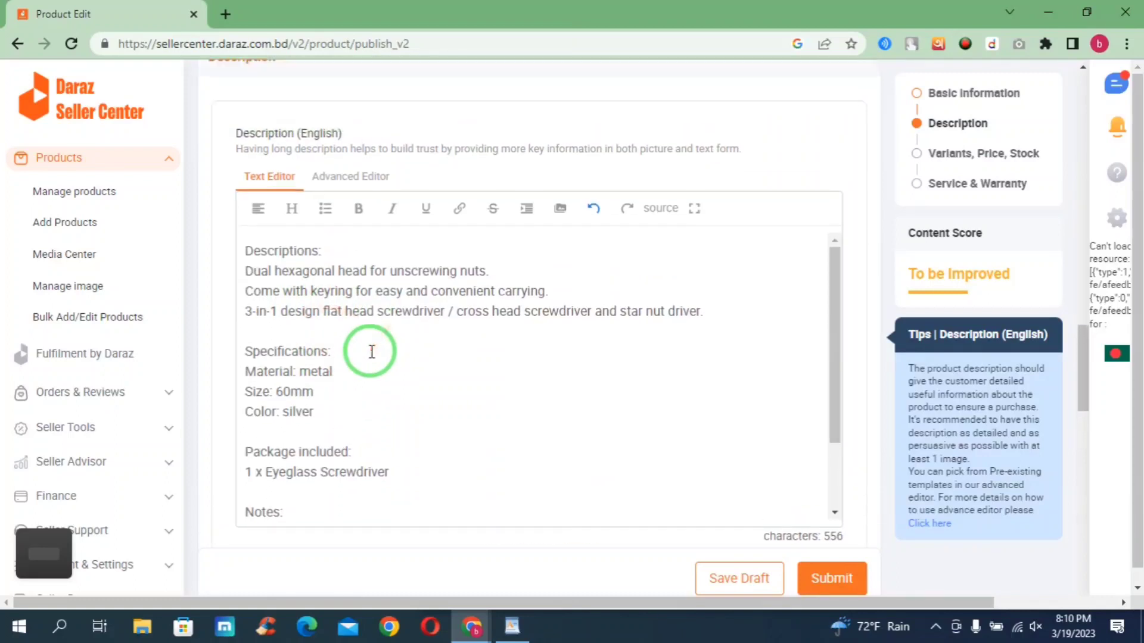
pyautogui.scroll(-5, 372, 351)
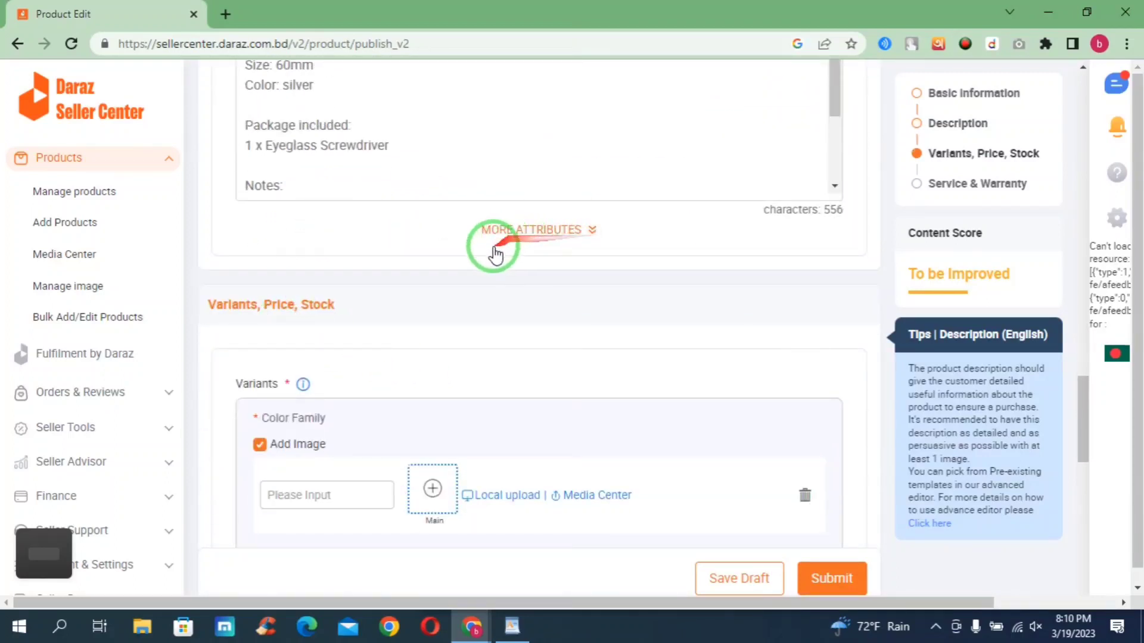
pyautogui.scroll(-3, 335, 261)
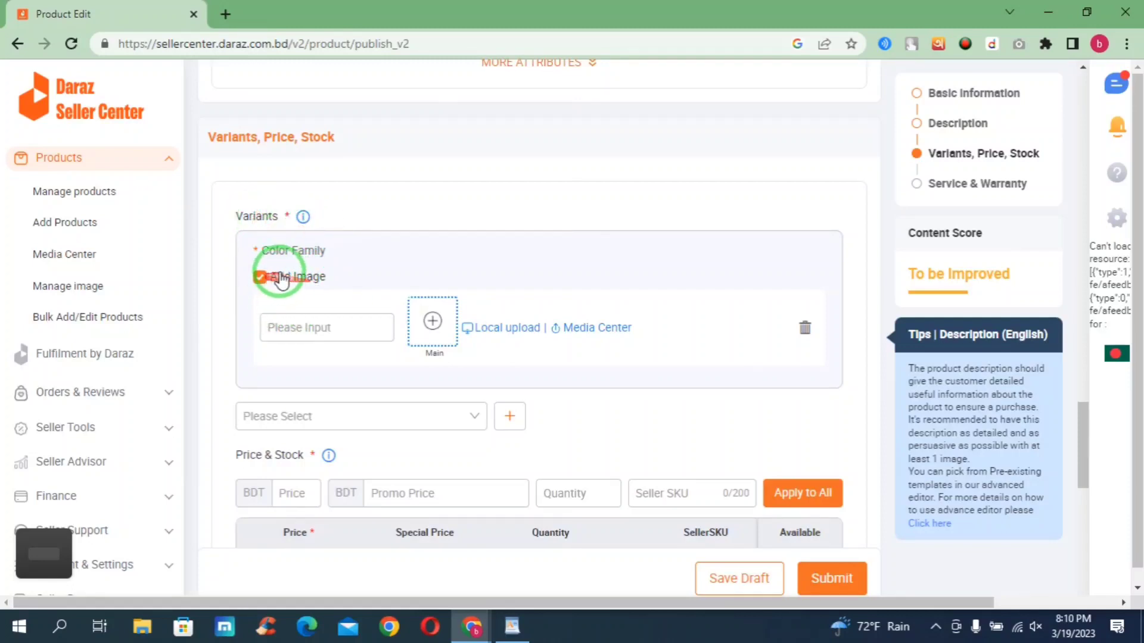
pyautogui.moveTo(321, 253); pyautogui.dragTo(230, 249)
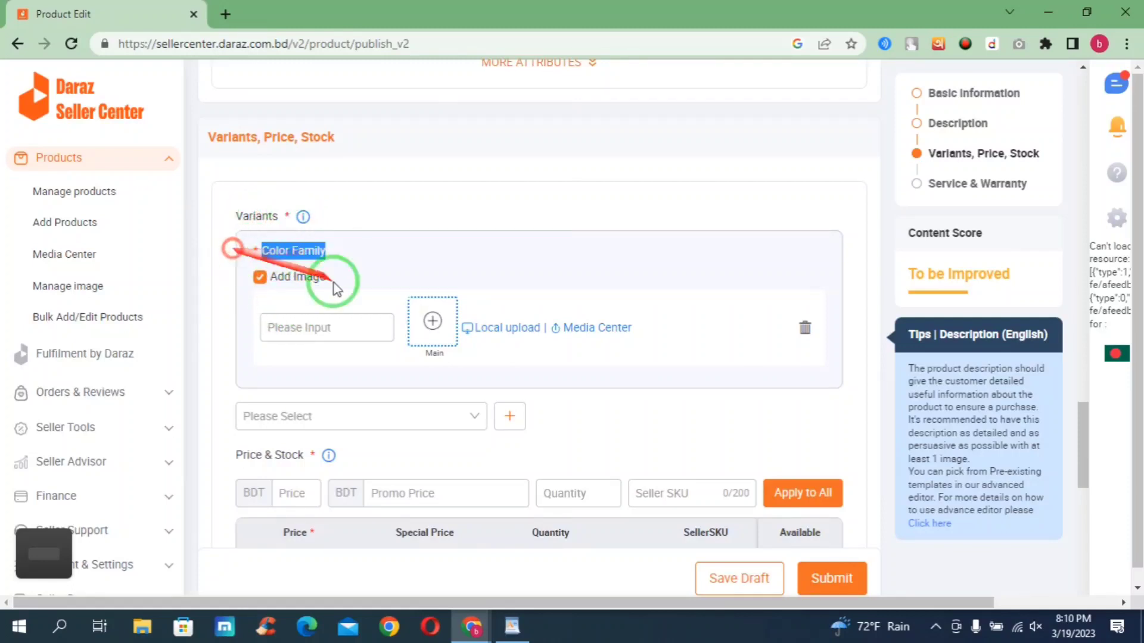
# - Upload the screwdriver photo, renamed sasds, as the first colour variant's main image
pyautogui.click(435, 323)
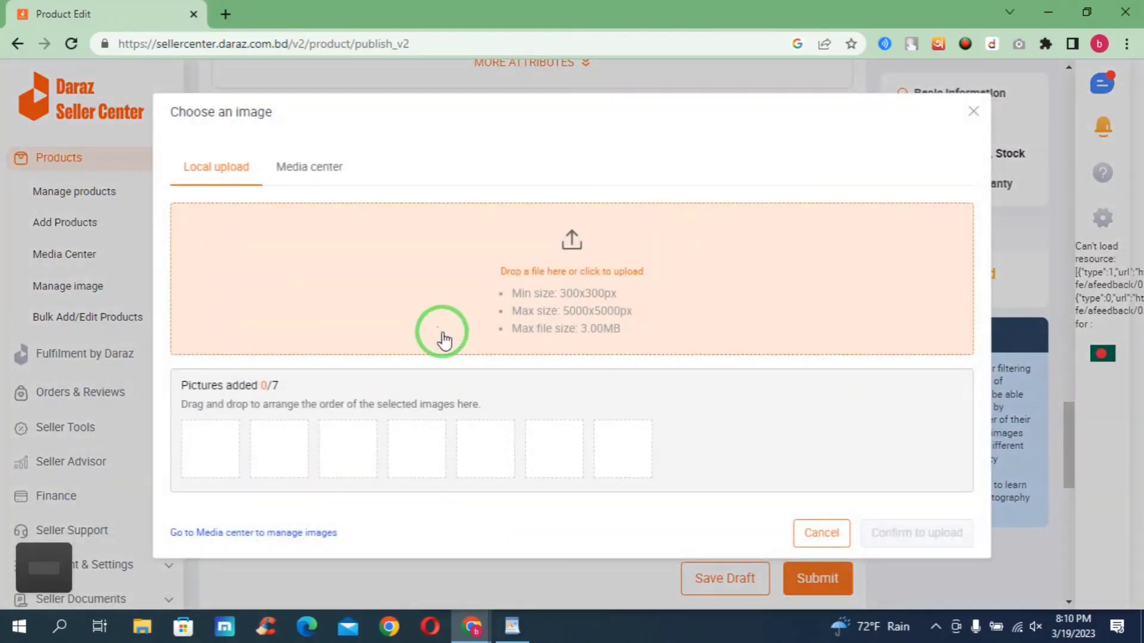
pyautogui.click(575, 273)
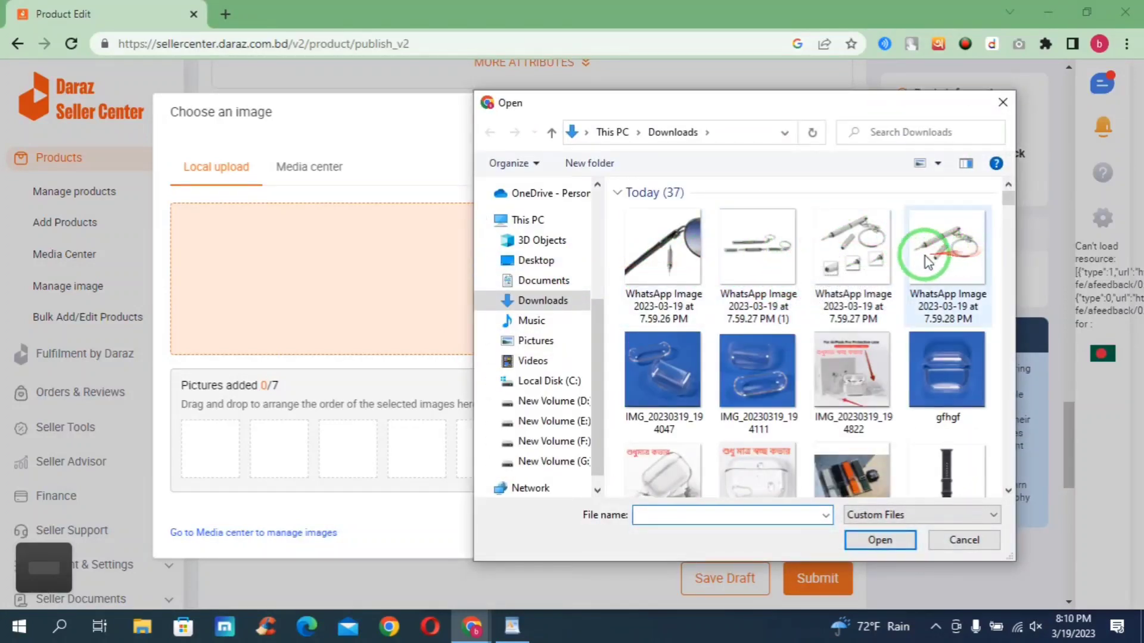
pyautogui.rightClick(754, 257)
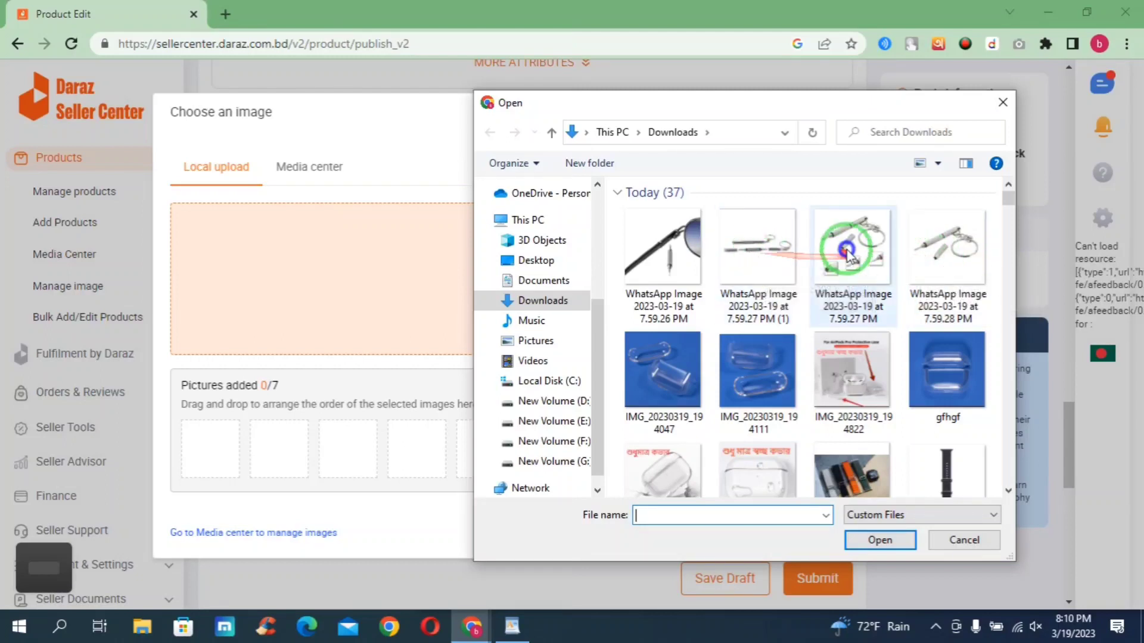
pyautogui.click(798, 573)
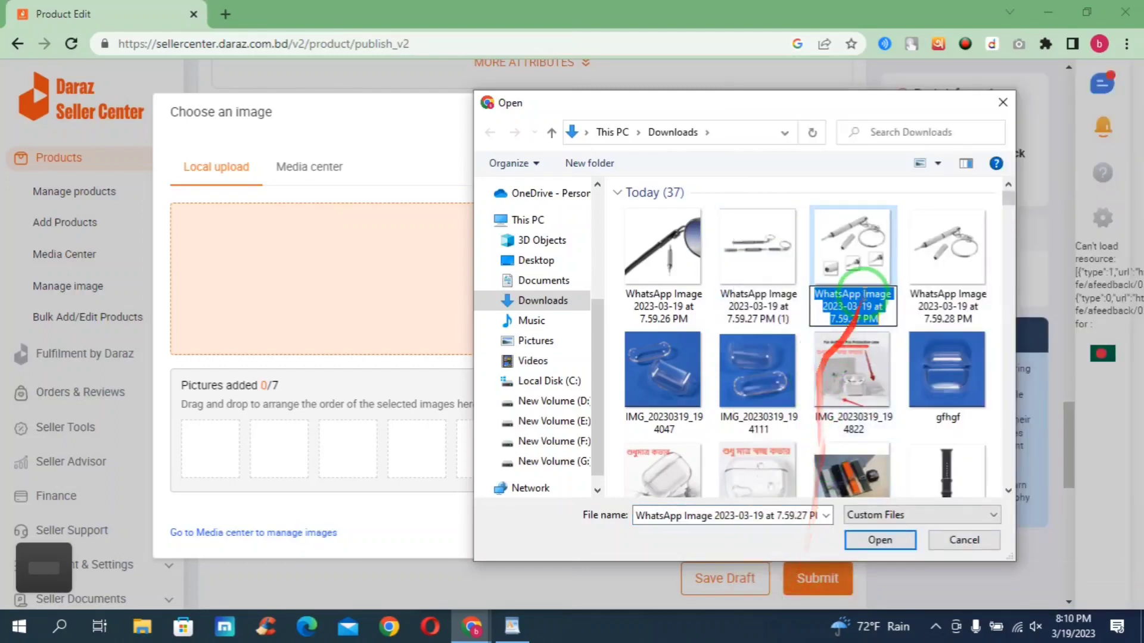
pyautogui.write('sasds')
pyautogui.click(853, 241)
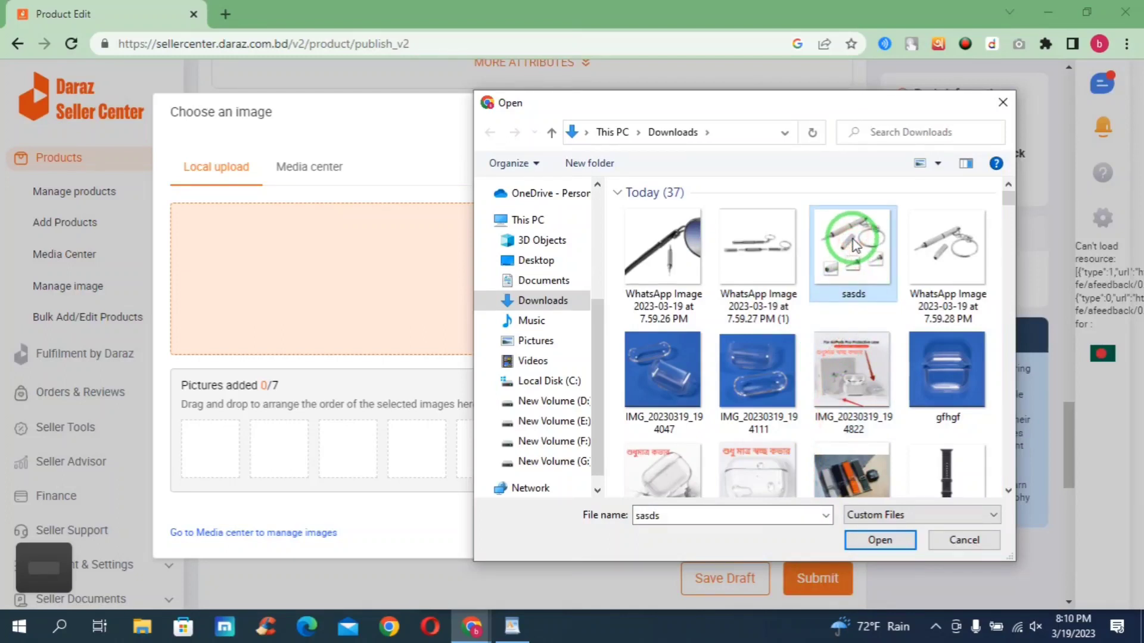
pyautogui.doubleClick(840, 247)
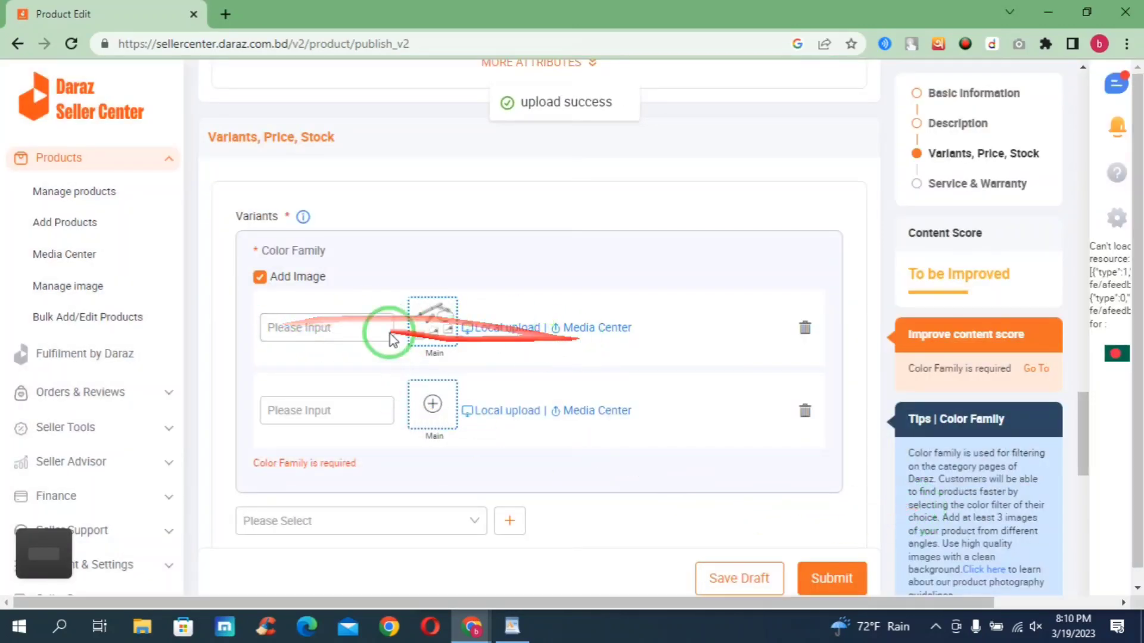
# - Choose Neutral as the first variant's Color Family and check the new Neutral row in Price & Stock
pyautogui.click(314, 331)
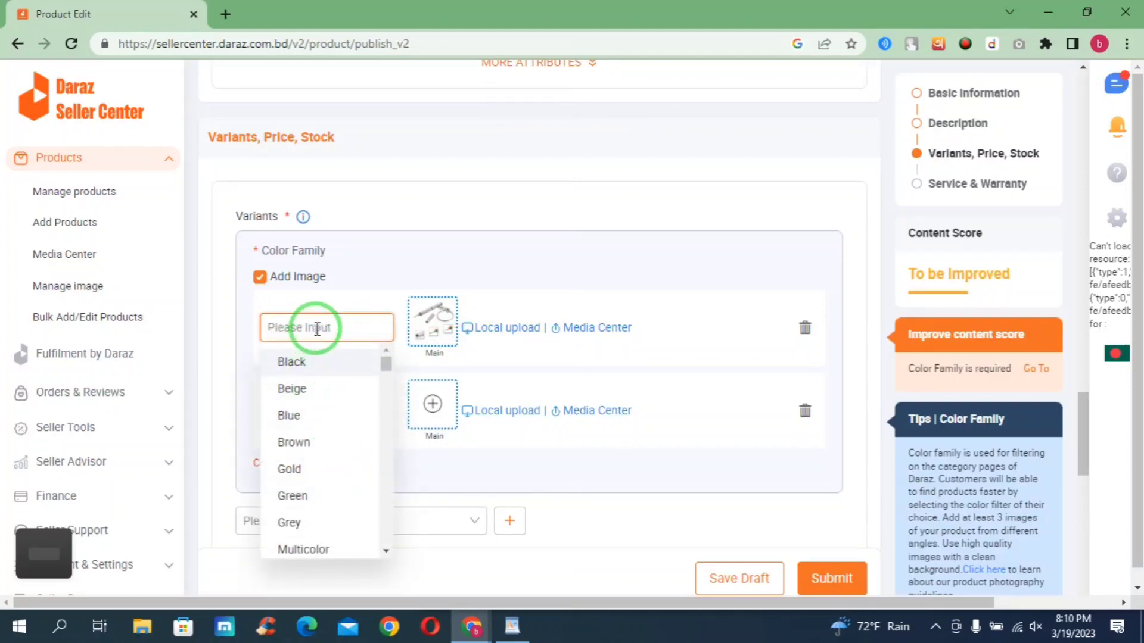
pyautogui.write('neu')
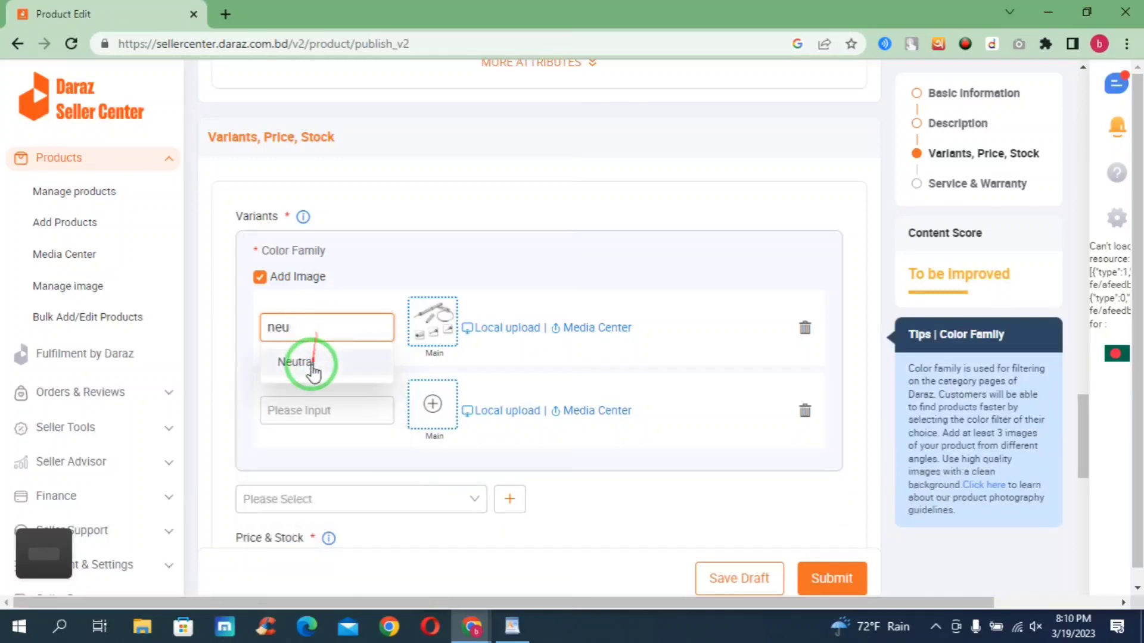
pyautogui.click(313, 367)
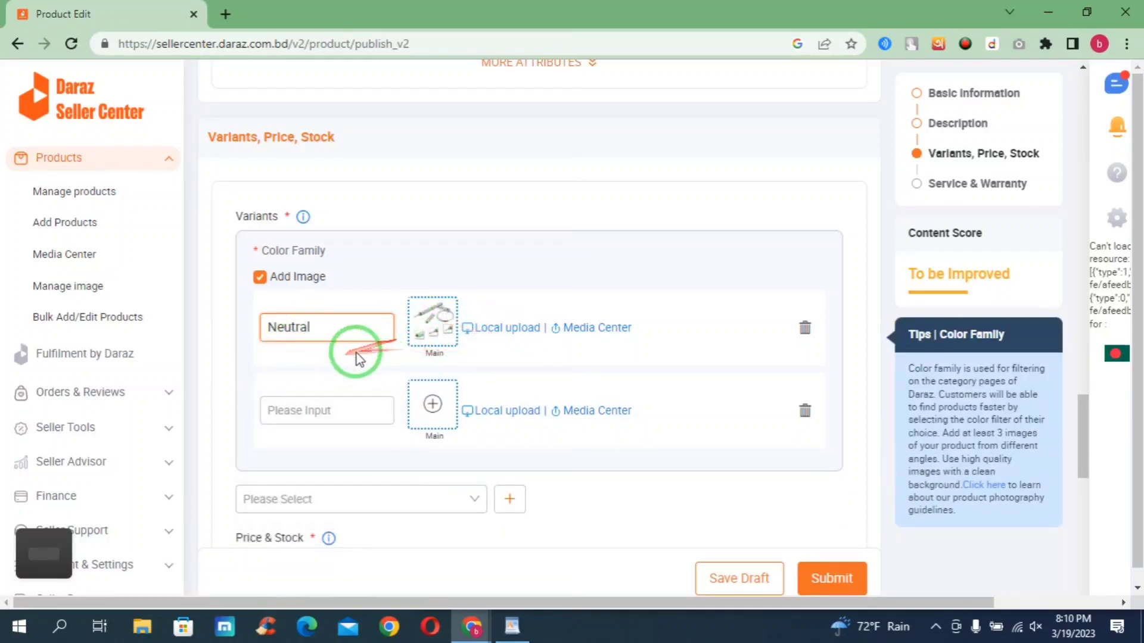
pyautogui.scroll(-1, 331, 355)
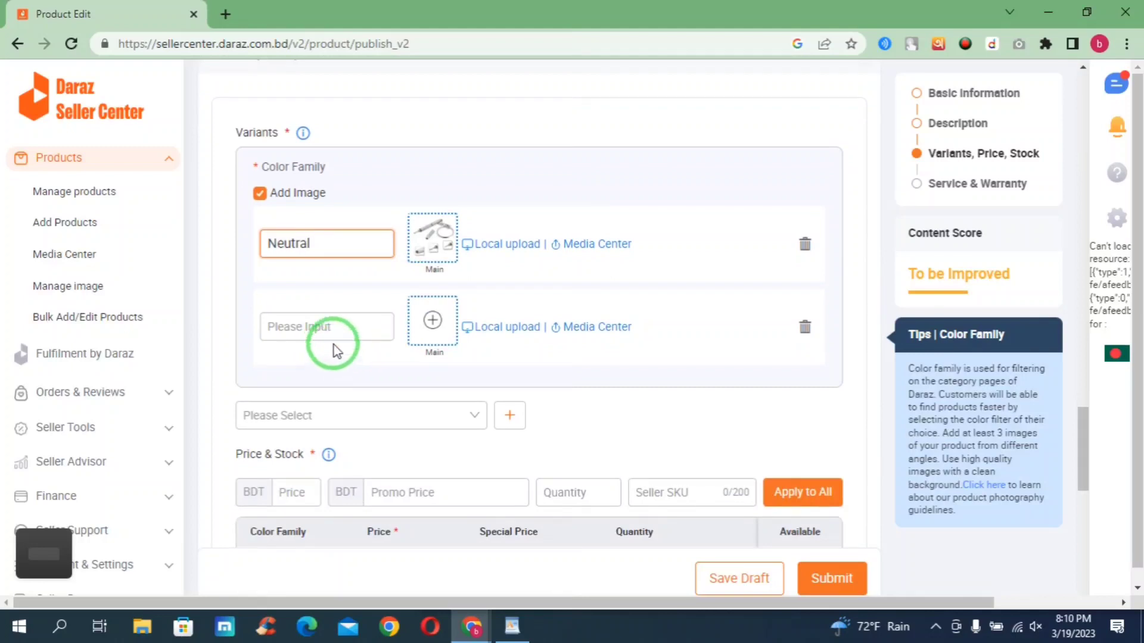
pyautogui.scroll(-1, 369, 329)
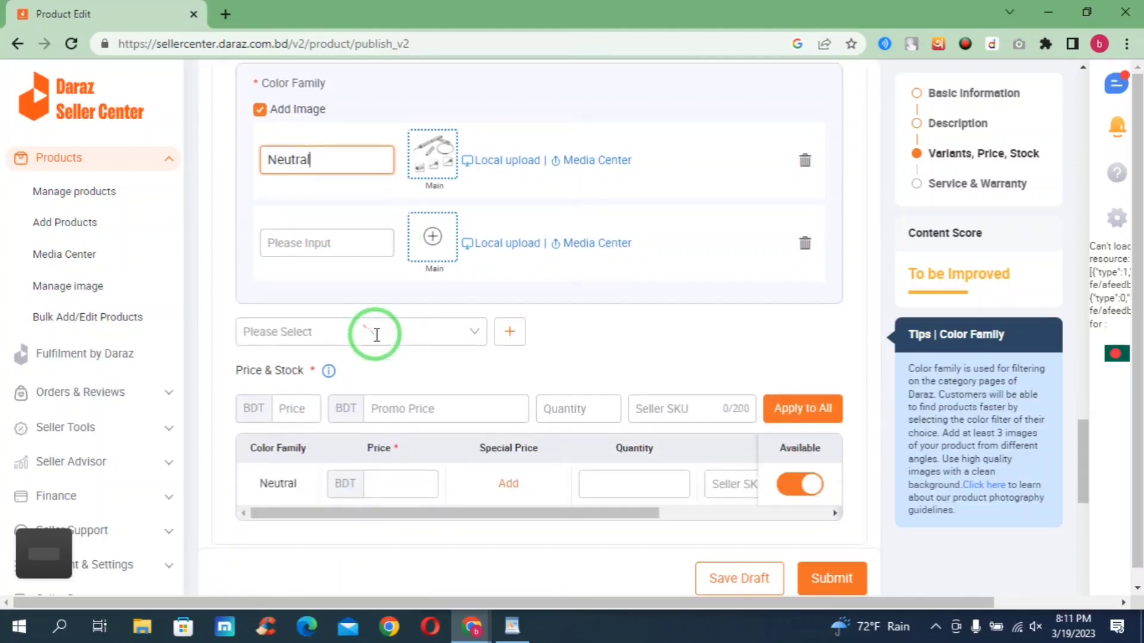
pyautogui.scroll(-1, 377, 334)
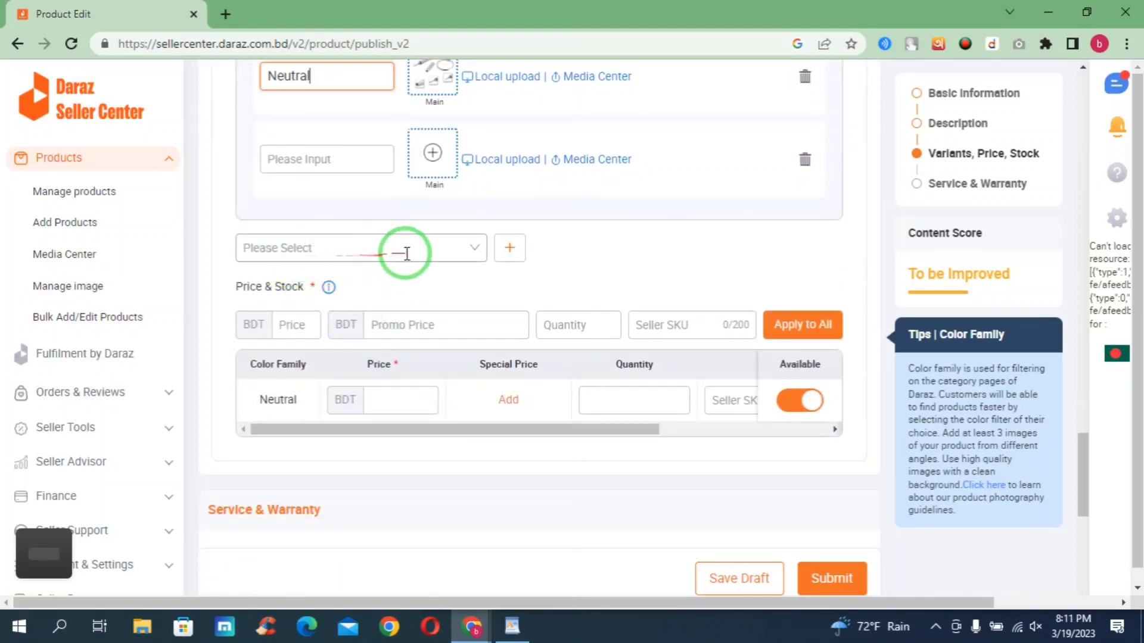
pyautogui.scroll(1, 393, 257)
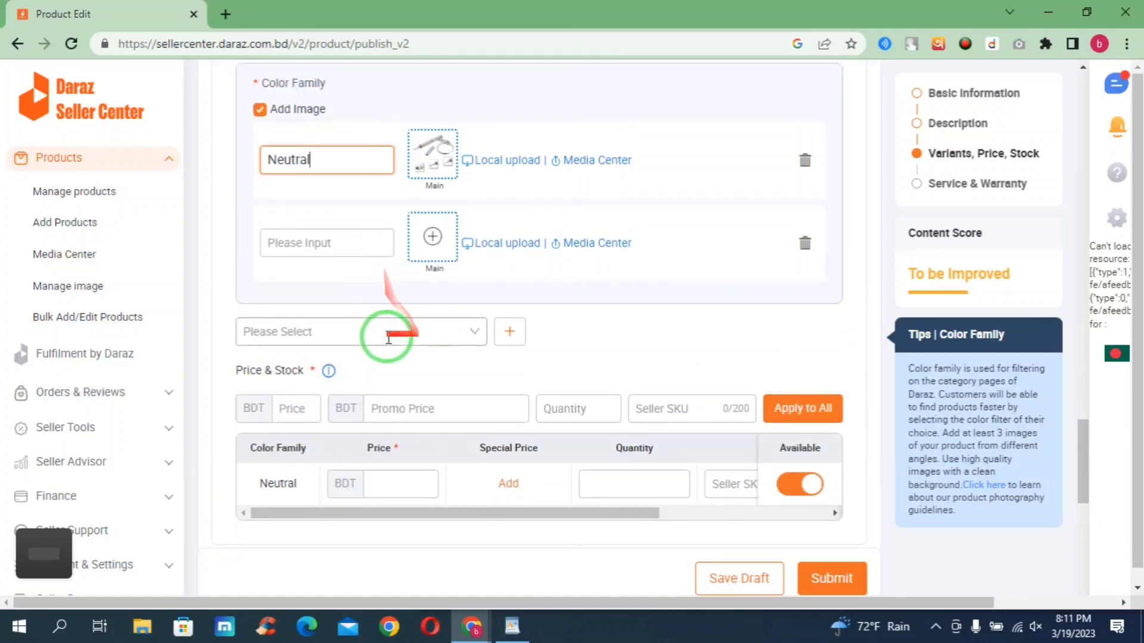
pyautogui.click(475, 330)
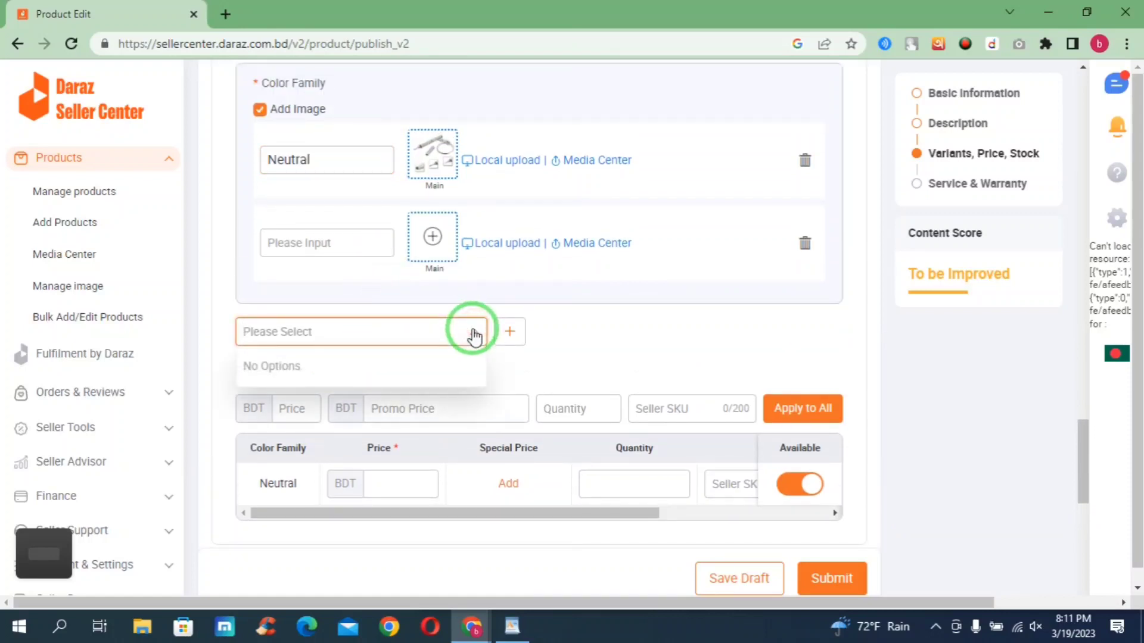
pyautogui.click(350, 331)
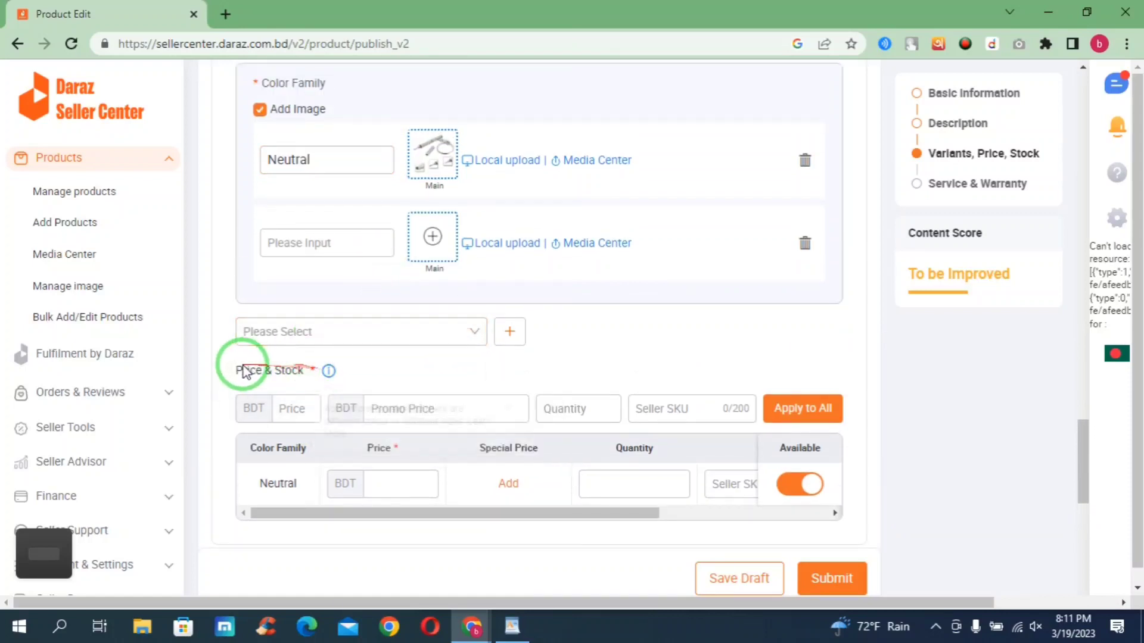
pyautogui.moveTo(225, 365); pyautogui.dragTo(310, 374)
# - Enter a price of 450 BDT and begin adding a promo price
pyautogui.click(217, 365)
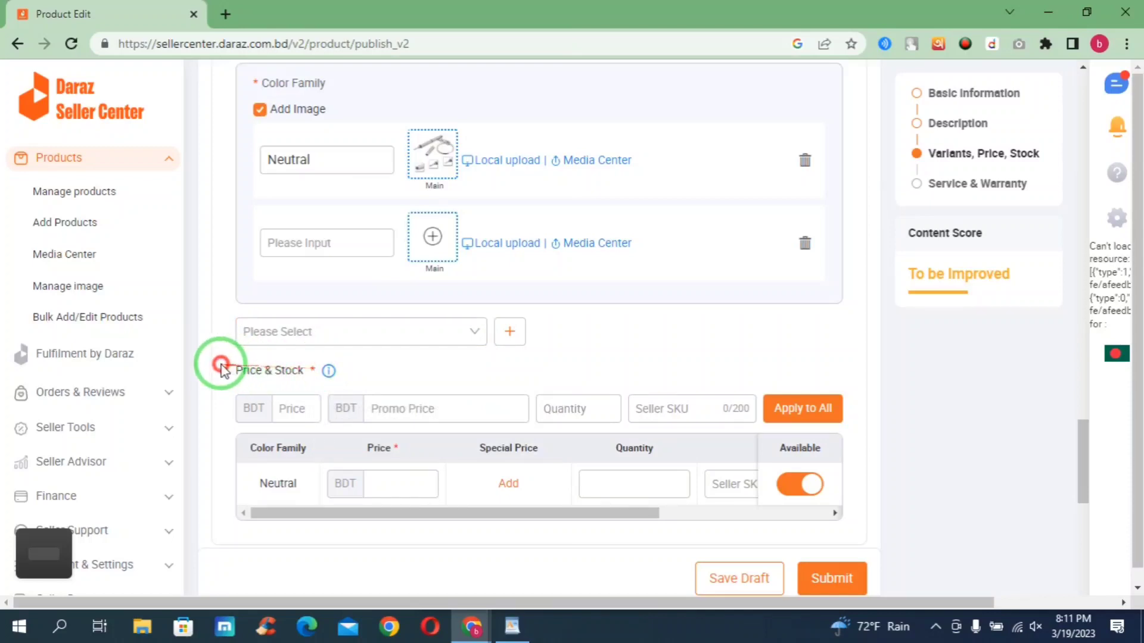
pyautogui.click(287, 408)
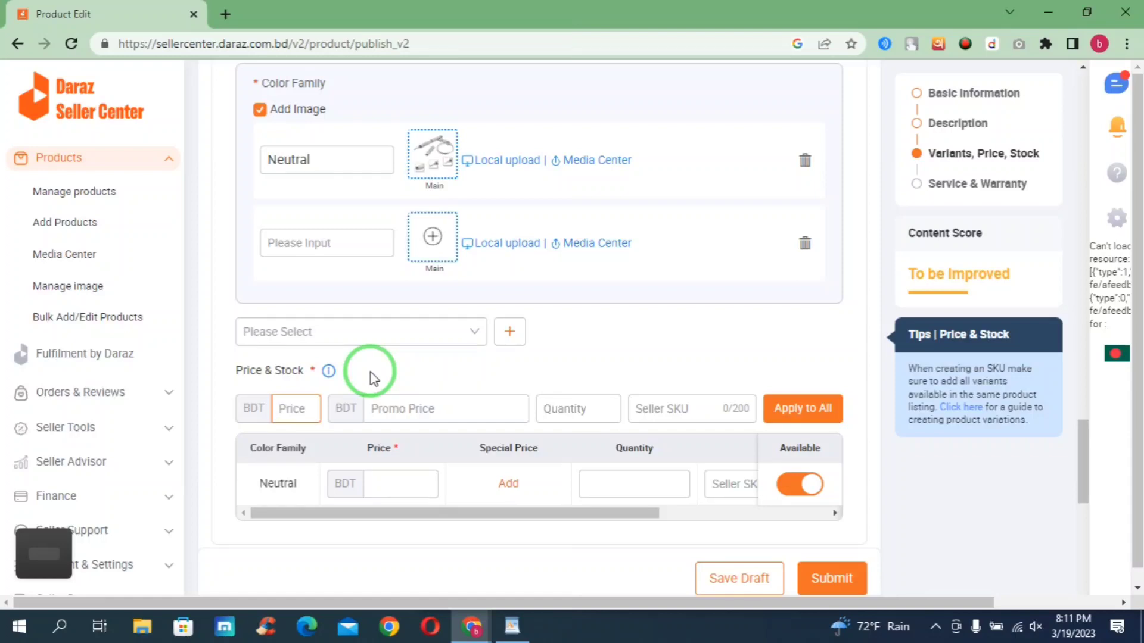
pyautogui.write('450')
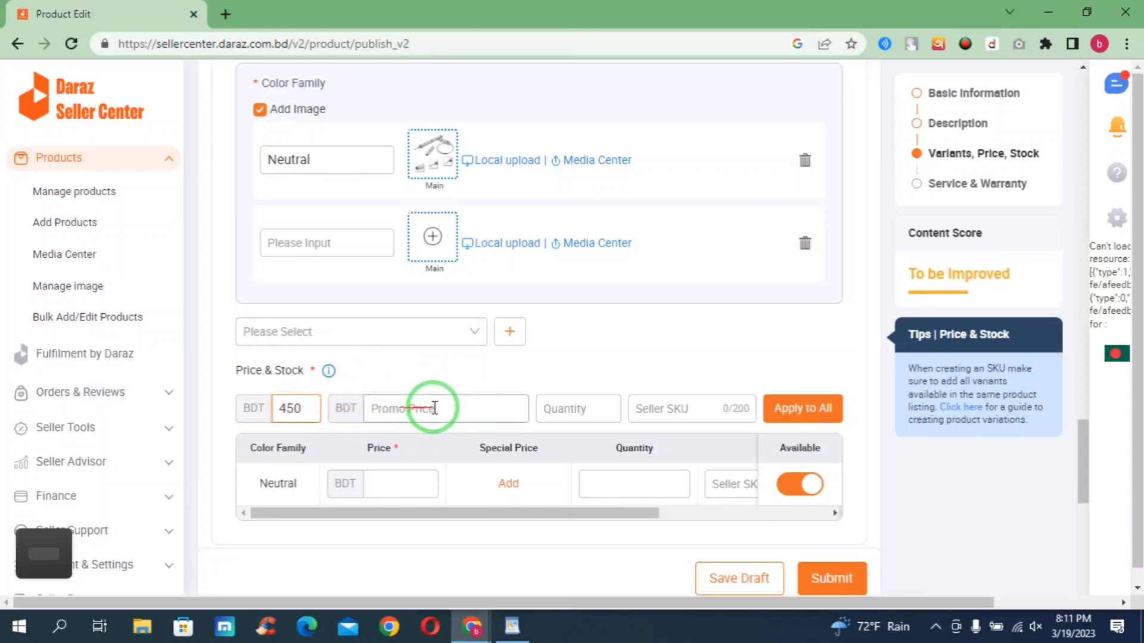
pyautogui.click(383, 408)
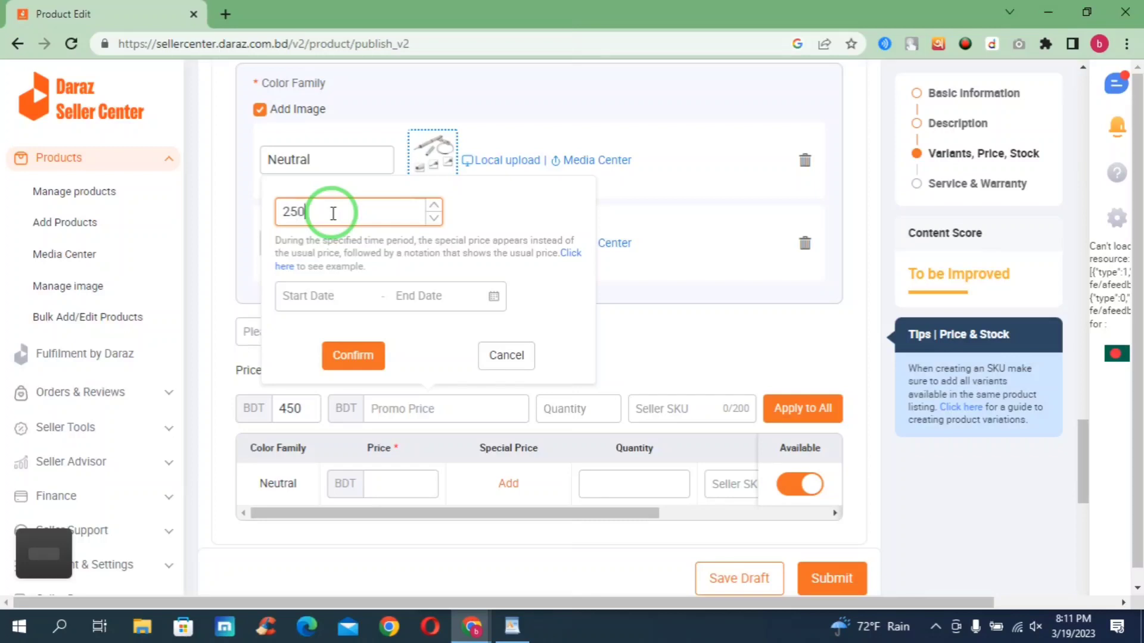
# - Make the 250 special price run from 19 March 2023 to 30 April 2025 and confirm it
pyautogui.click(310, 296)
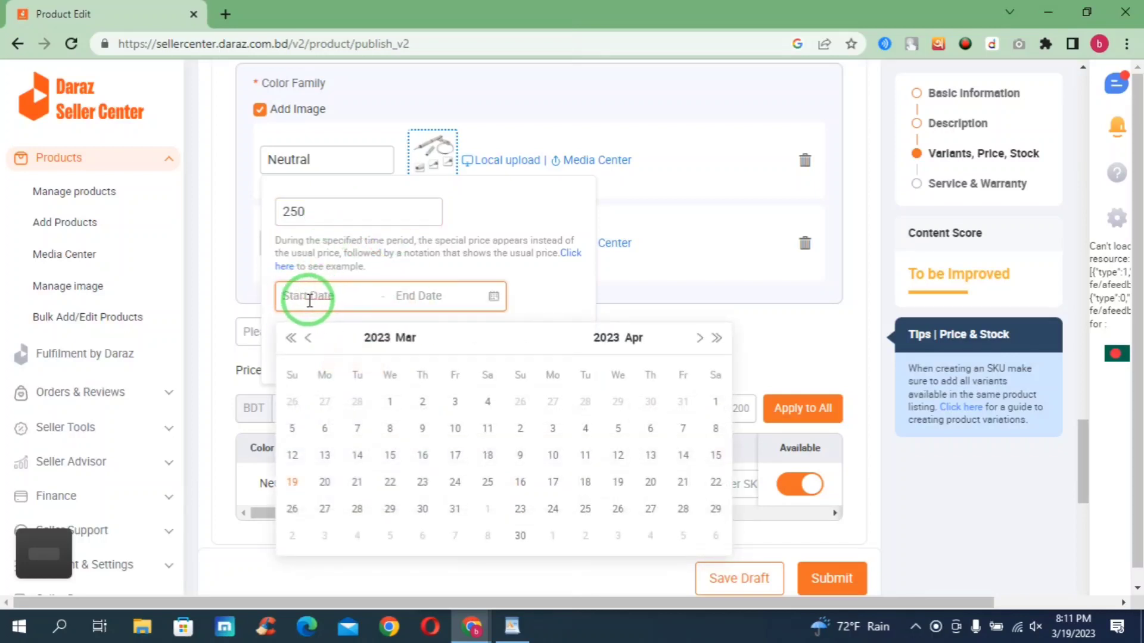
pyautogui.click(291, 482)
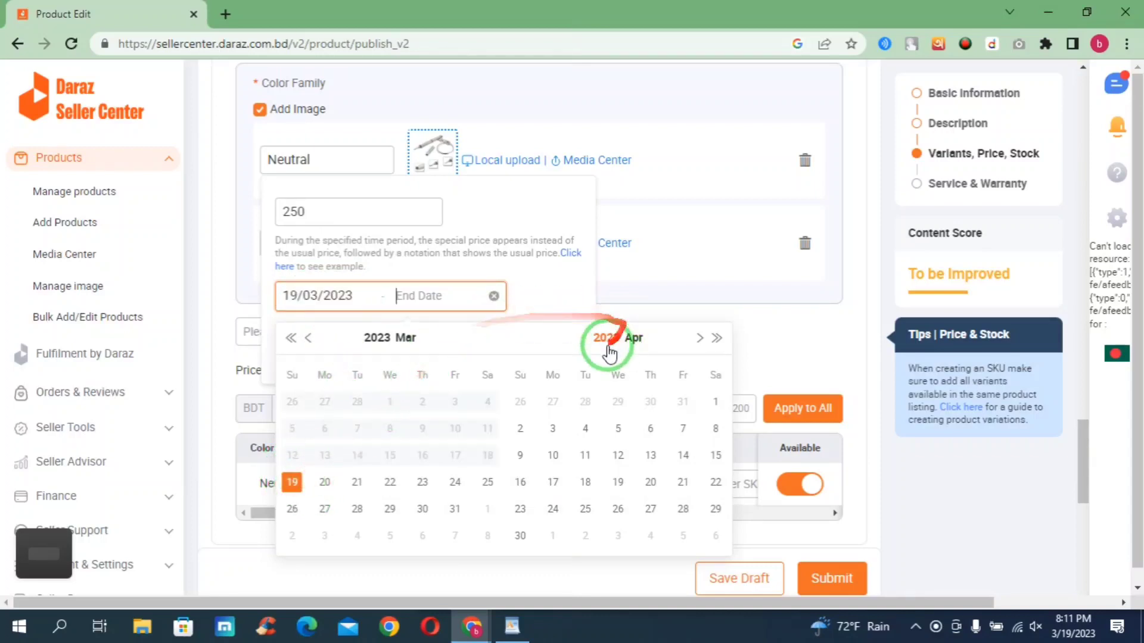
pyautogui.click(716, 339)
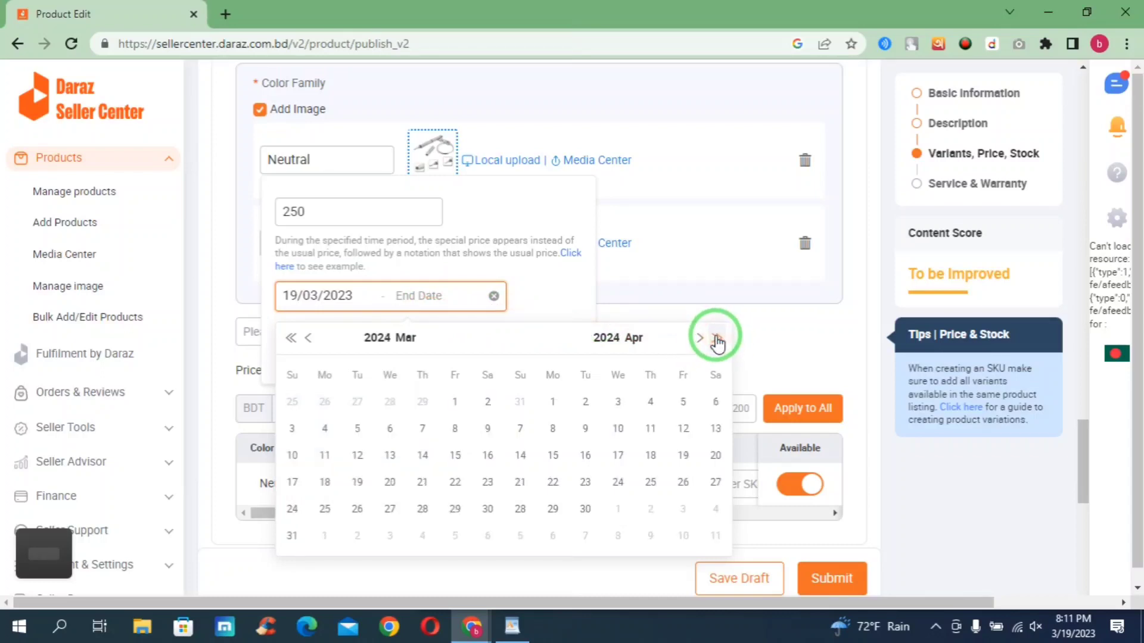
pyautogui.click(717, 340)
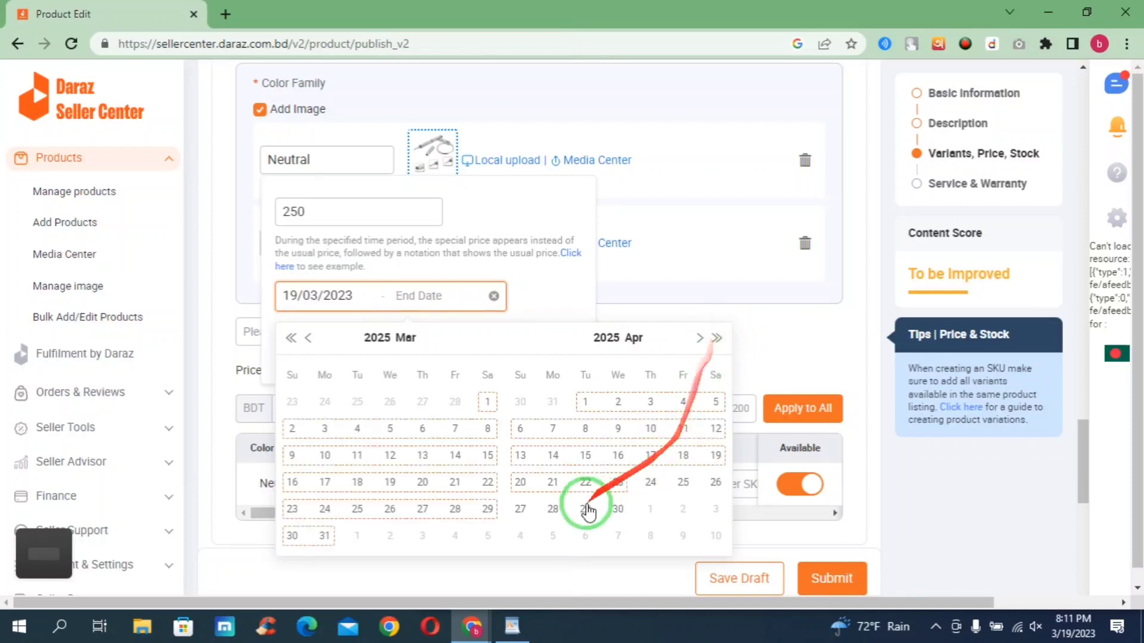
pyautogui.click(618, 509)
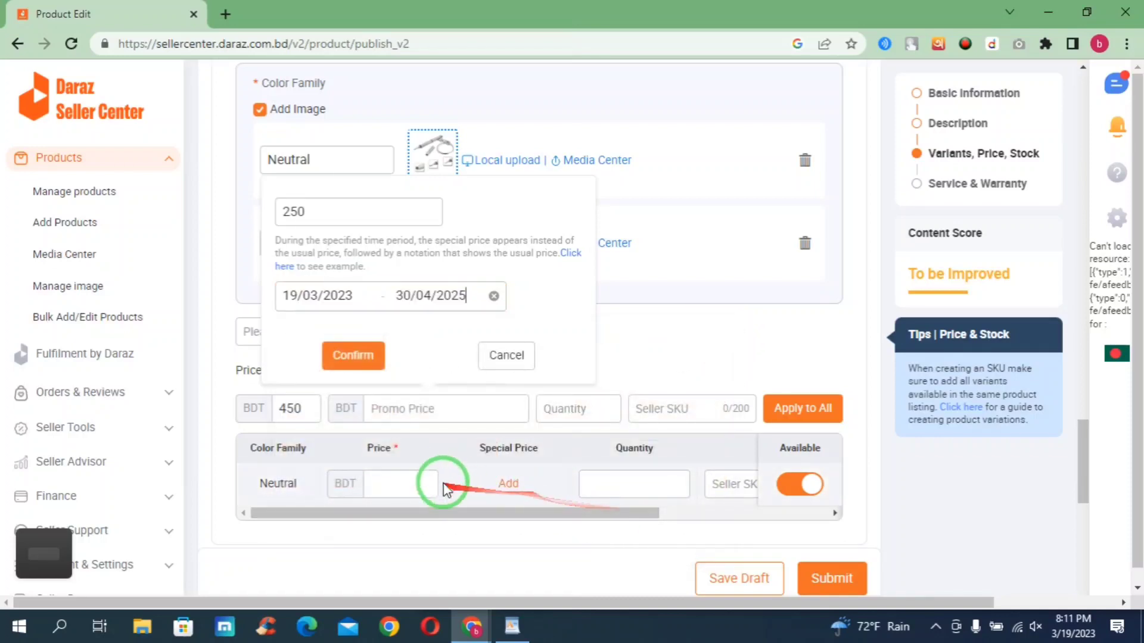
pyautogui.click(346, 357)
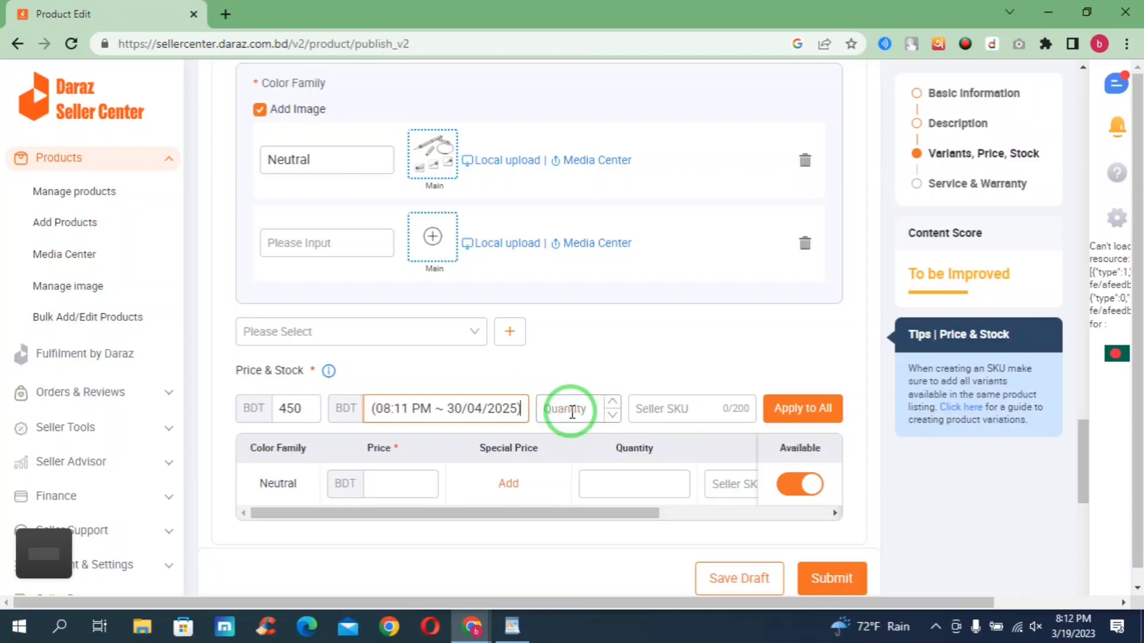
# - Set quantity 1 and apply price 450, special 250, quantity 1 to the Neutral variant row
pyautogui.click(572, 413)
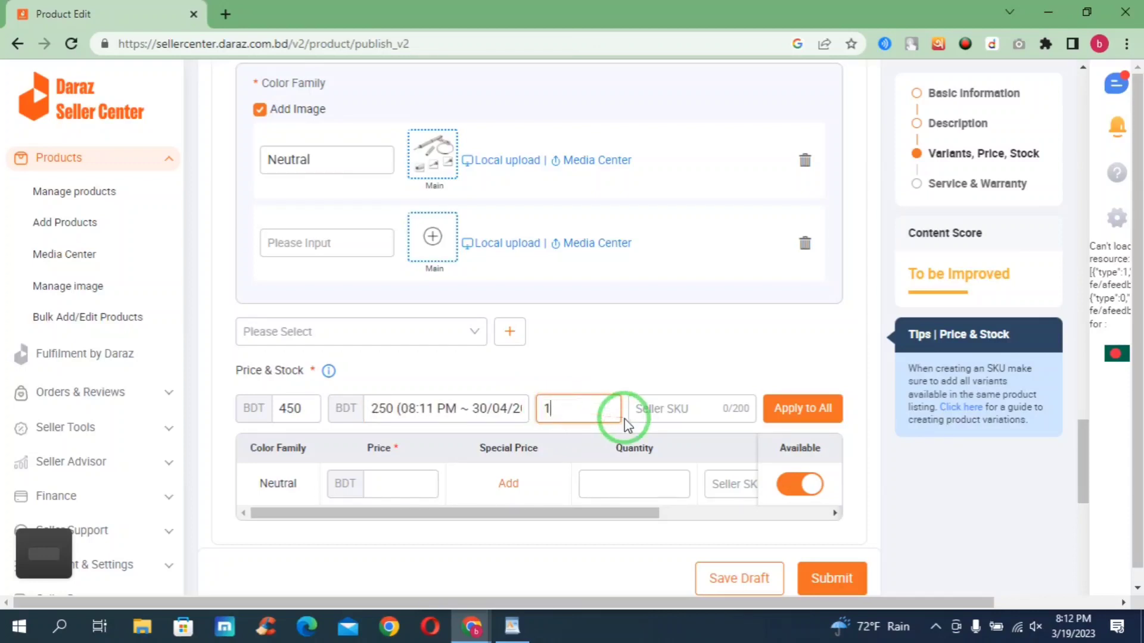
pyautogui.click(805, 411)
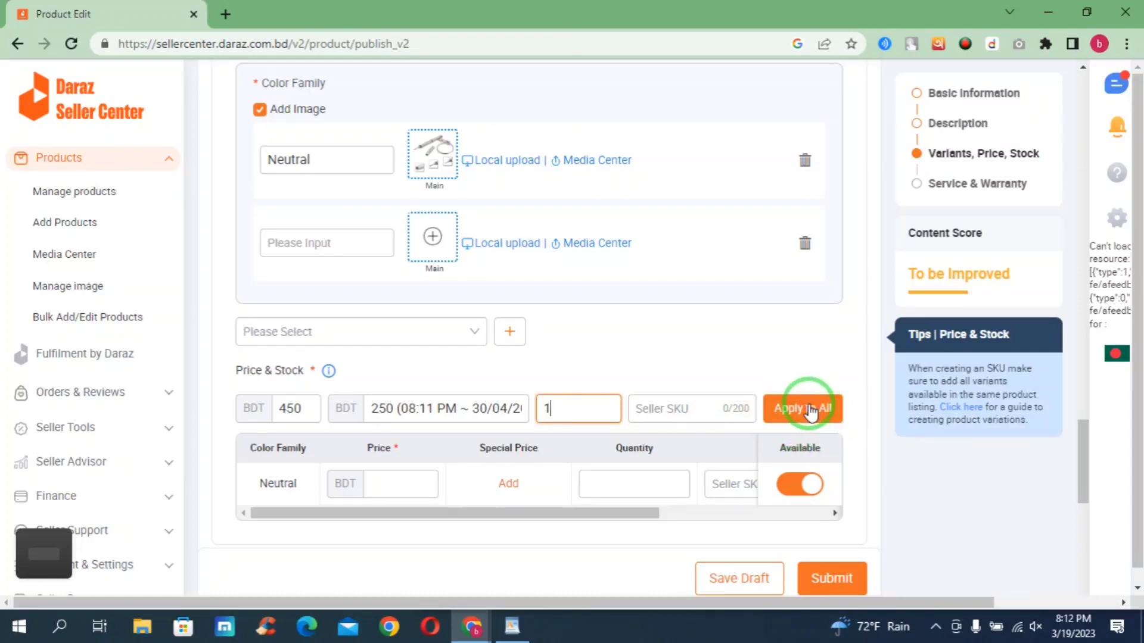
pyautogui.click(809, 410)
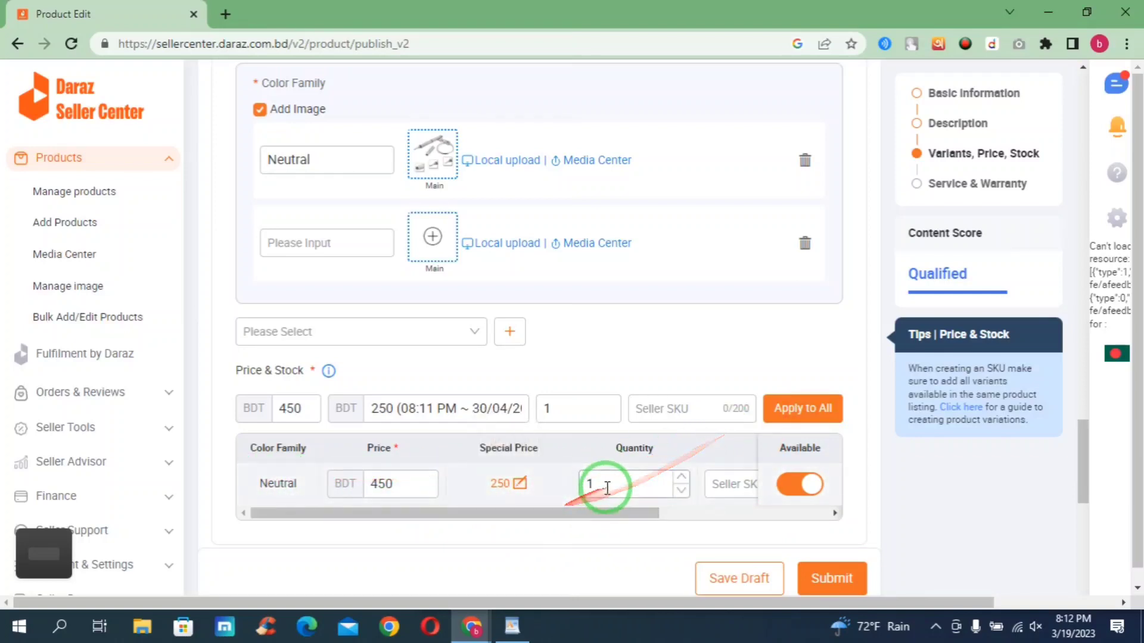
pyautogui.scroll(-4, 606, 489)
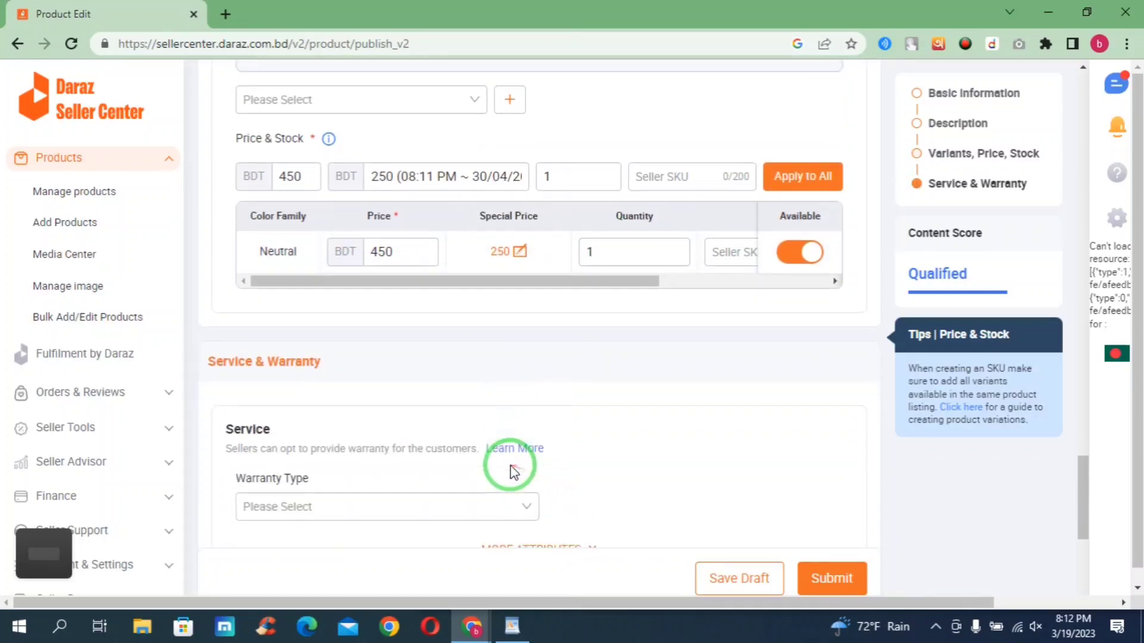
# - Set the delivery package weight to 0.01 kg
pyautogui.scroll(-3, 513, 472)
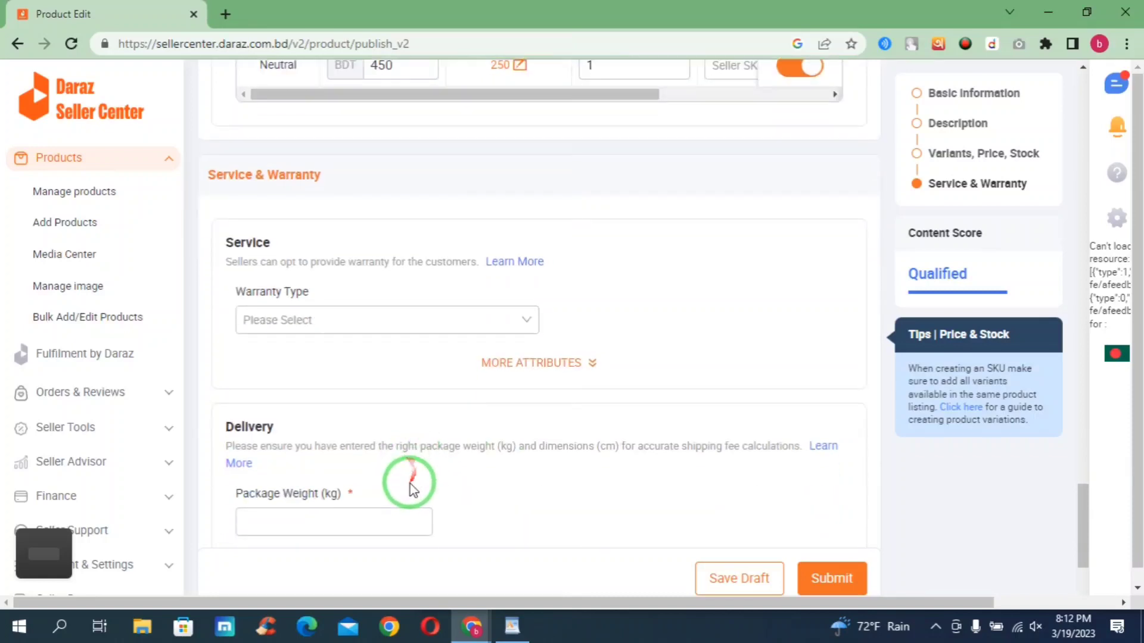
pyautogui.scroll(-1, 383, 449)
pyautogui.scroll(3, 381, 452)
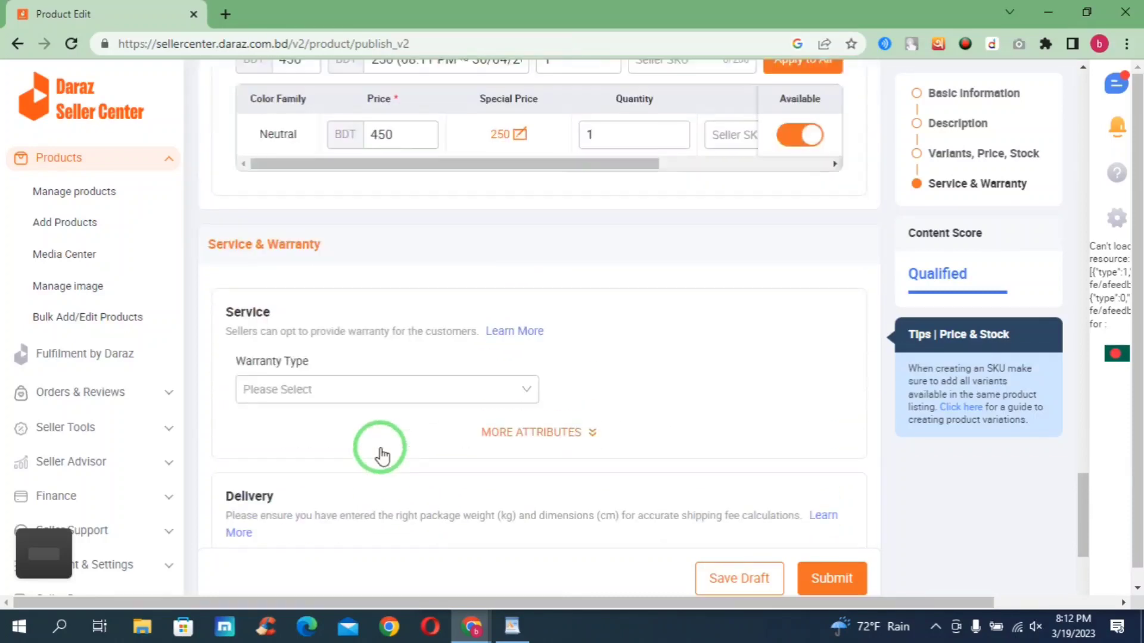
pyautogui.scroll(-3, 377, 450)
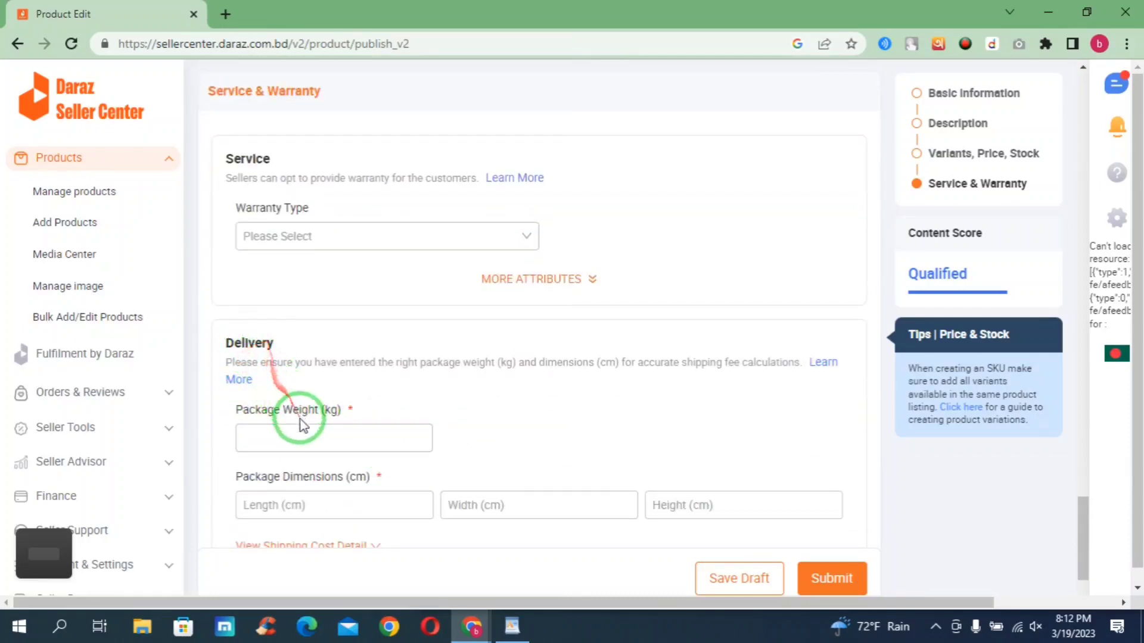
pyautogui.moveTo(357, 410); pyautogui.dragTo(185, 403)
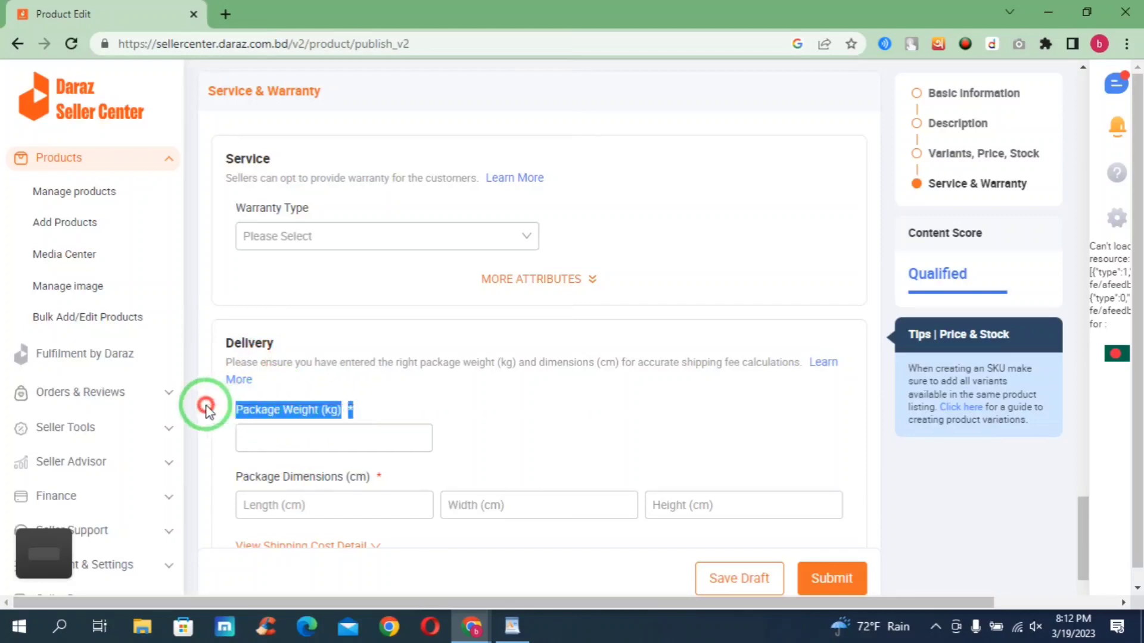
pyautogui.click(300, 439)
pyautogui.write('0')
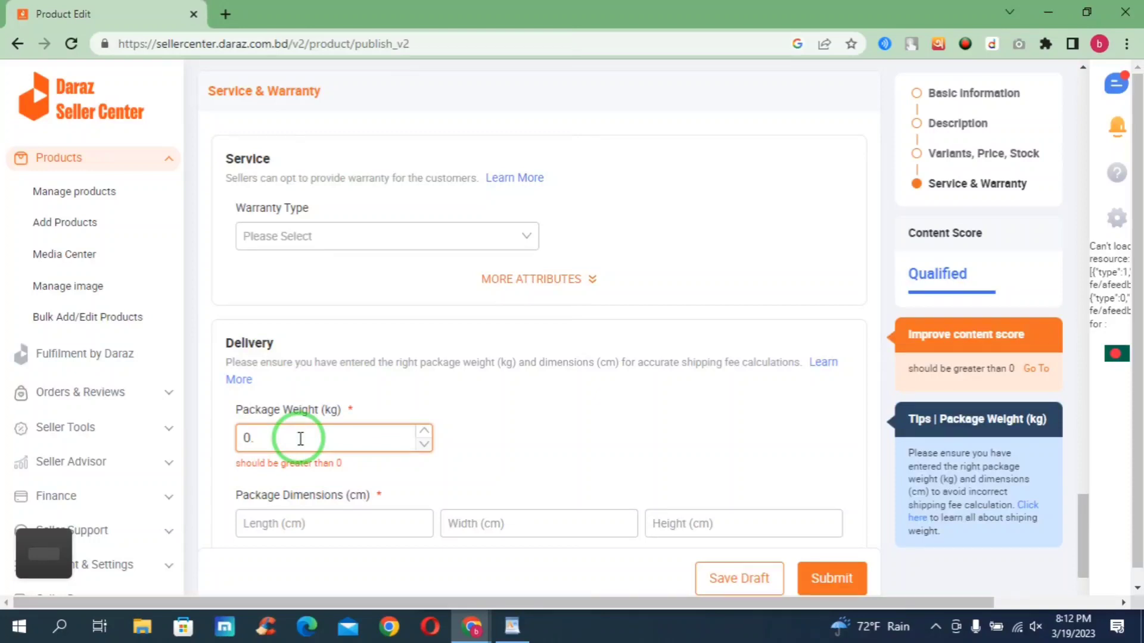
pyautogui.write('.01')
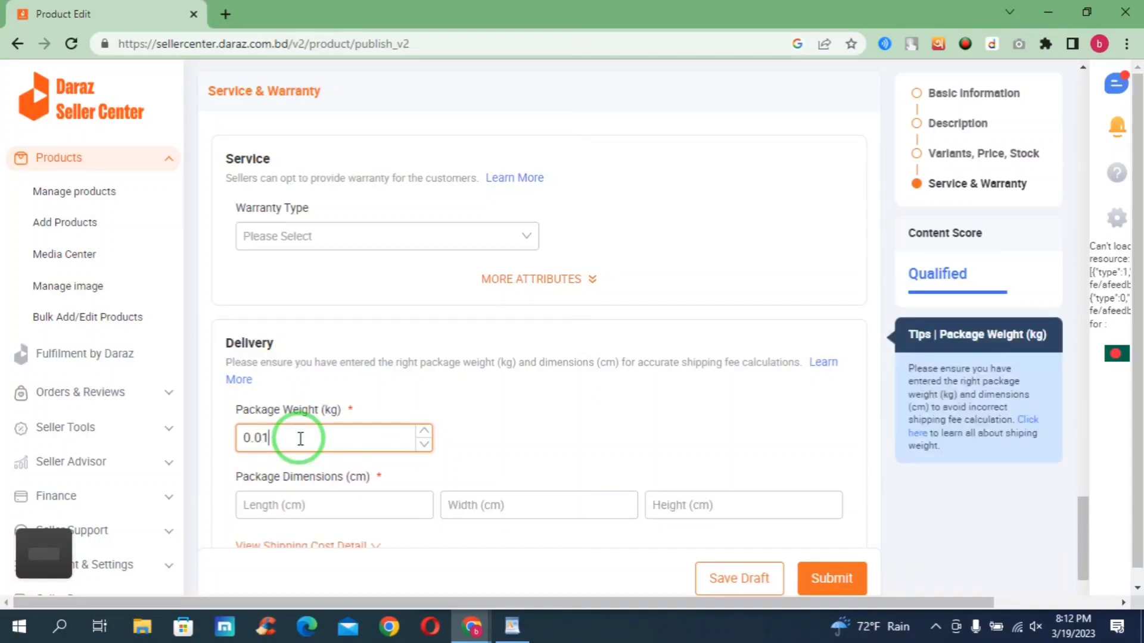
# - Enter package dimensions of length 10, width 5 and height 10 cm
pyautogui.click(295, 507)
pyautogui.scroll(-1, 319, 503)
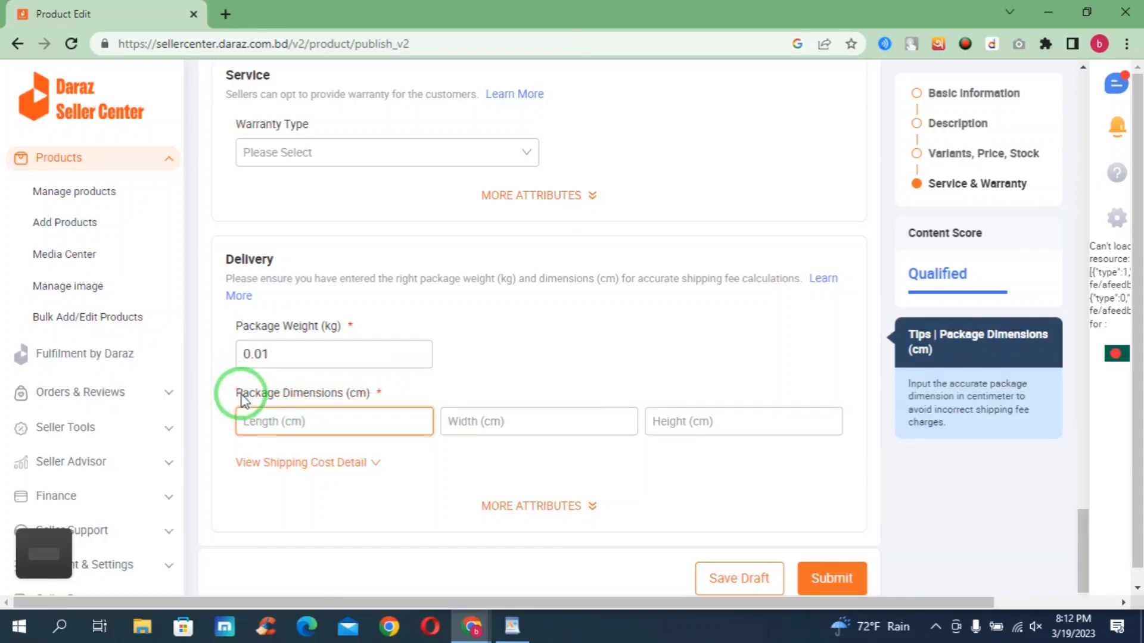
pyautogui.moveTo(240, 395); pyautogui.dragTo(375, 391)
pyautogui.click(360, 428)
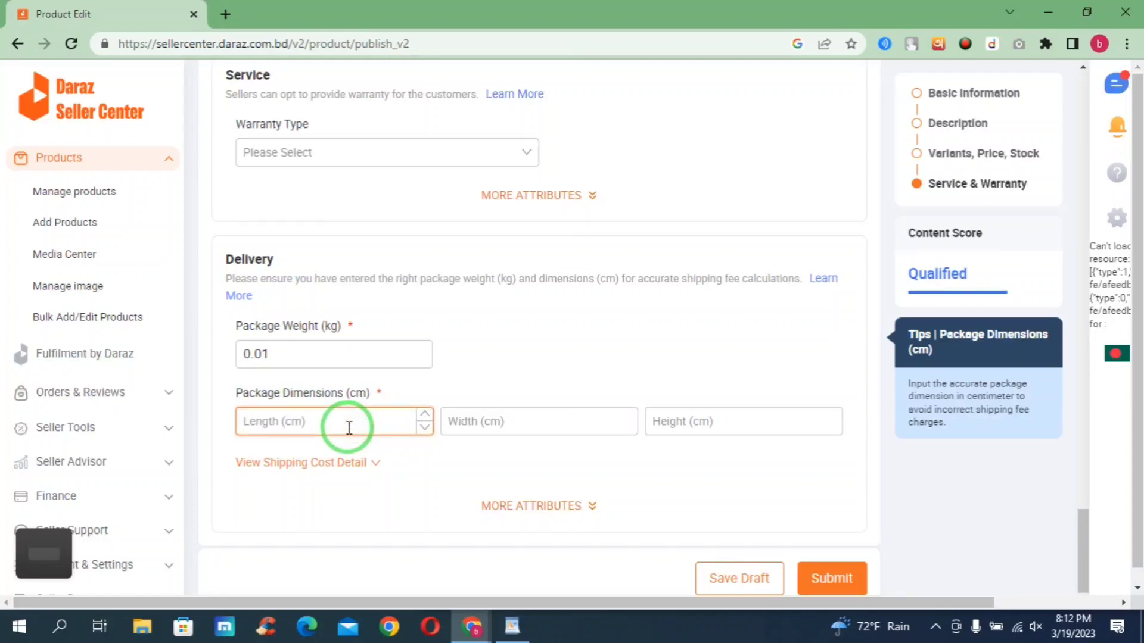
pyautogui.write('10')
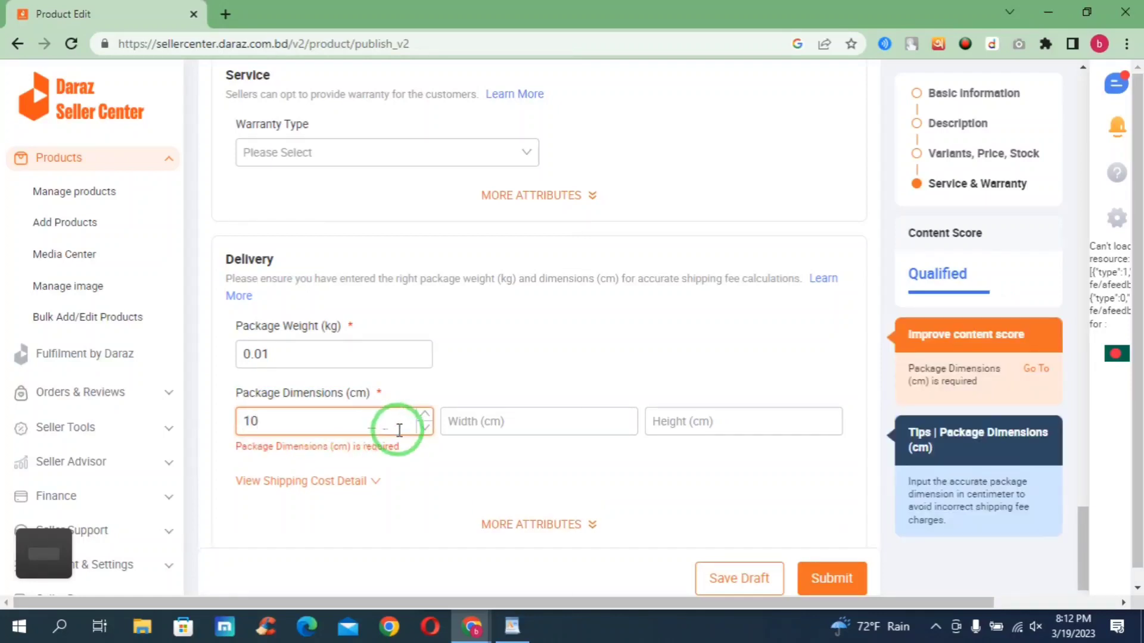
pyautogui.click(488, 432)
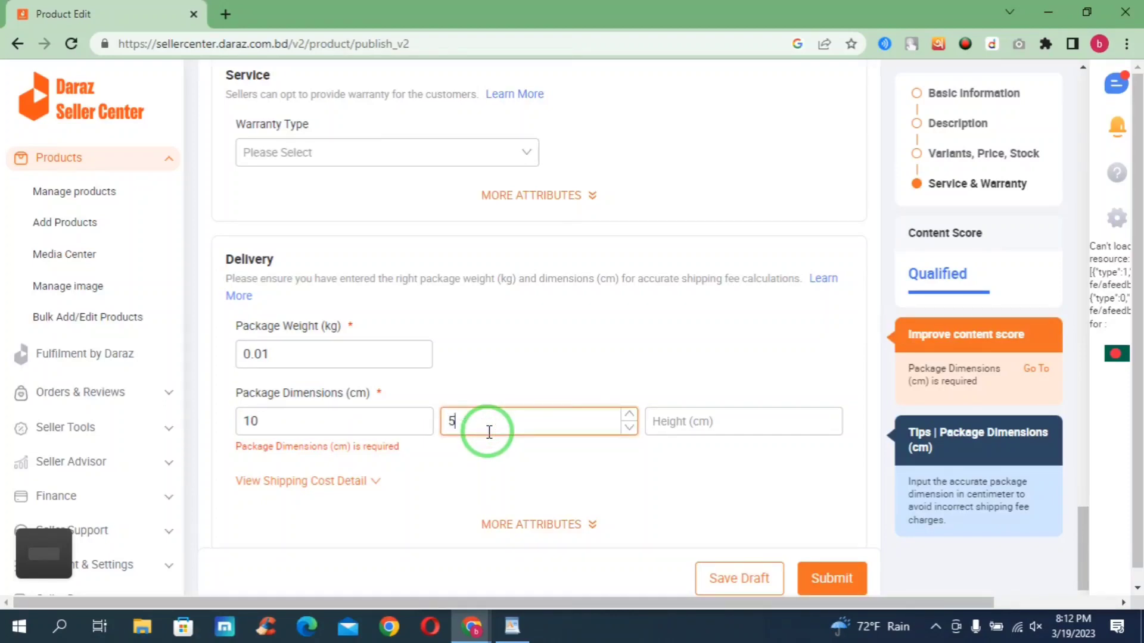
pyautogui.click(685, 430)
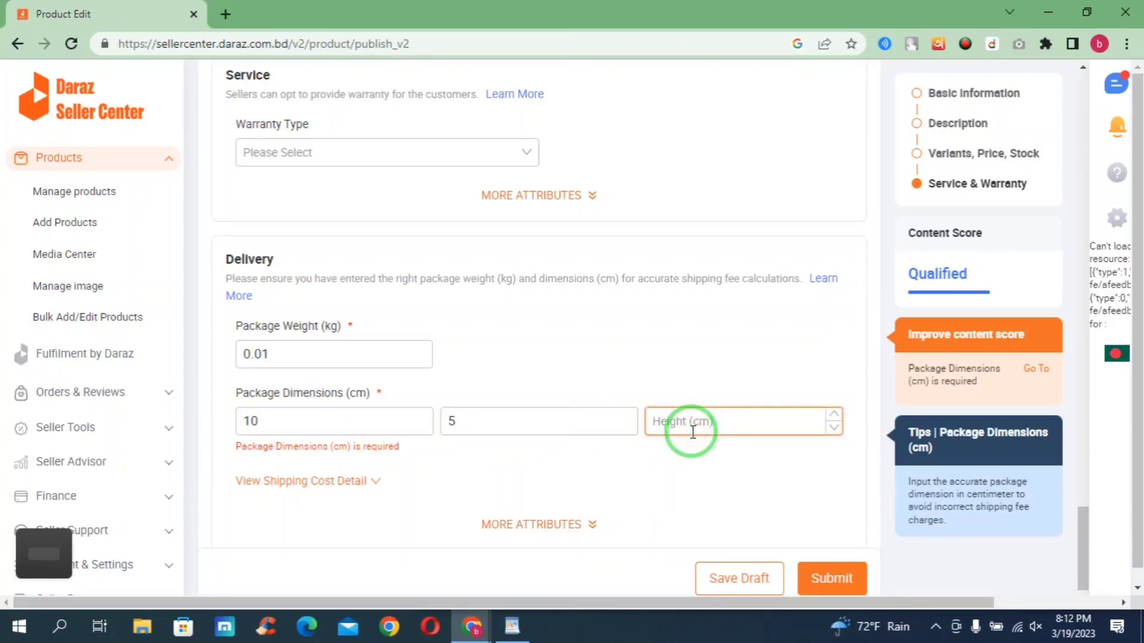
pyautogui.write('10')
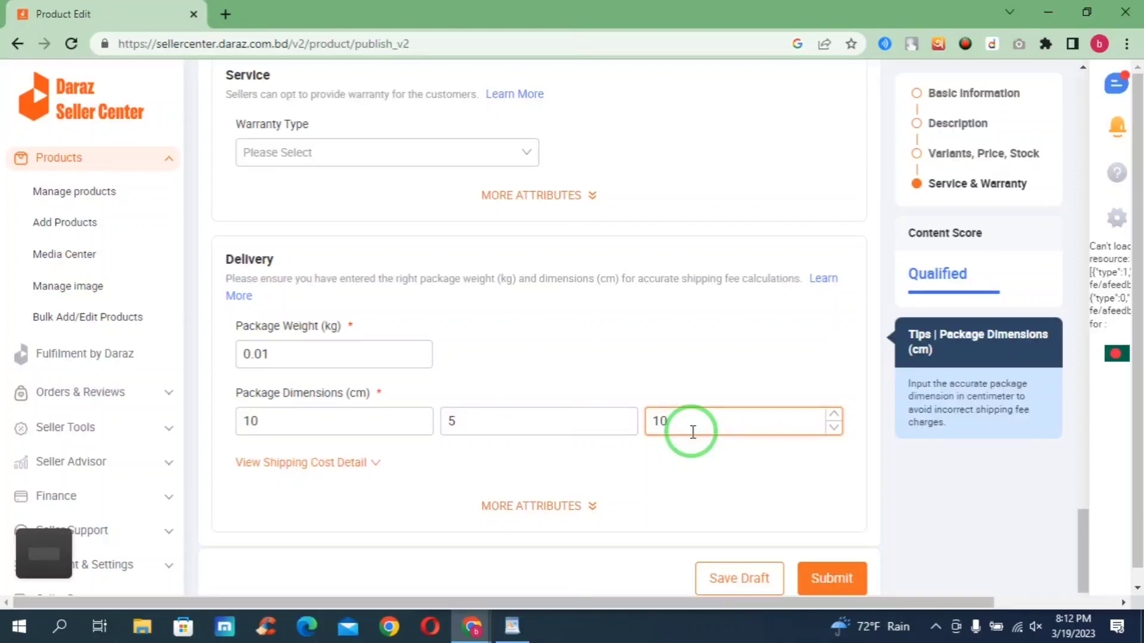
pyautogui.moveTo(365, 388); pyautogui.dragTo(349, 394)
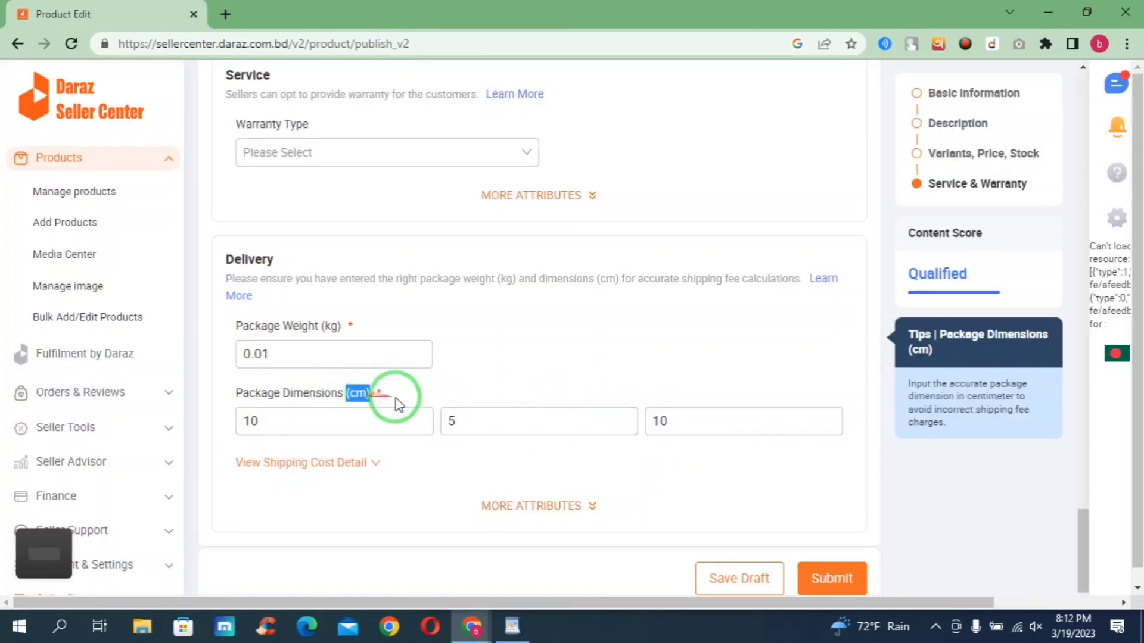
# - Scroll up through the filled listing form and back down to the Delivery section to review it
pyautogui.scroll(-1, 619, 422)
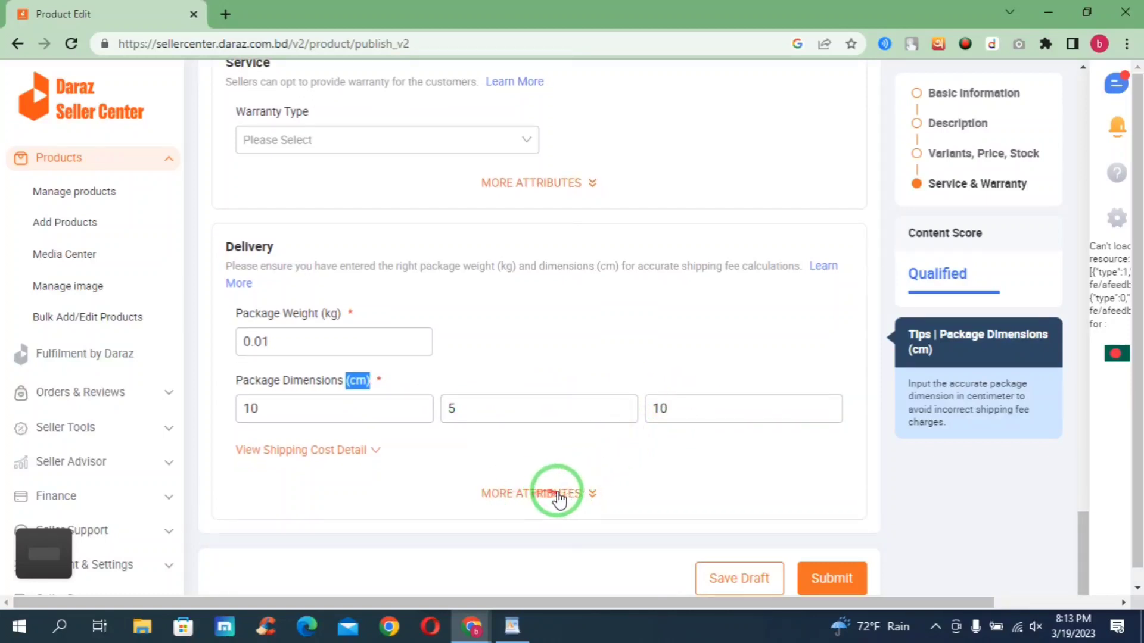
pyautogui.scroll(5, 595, 498)
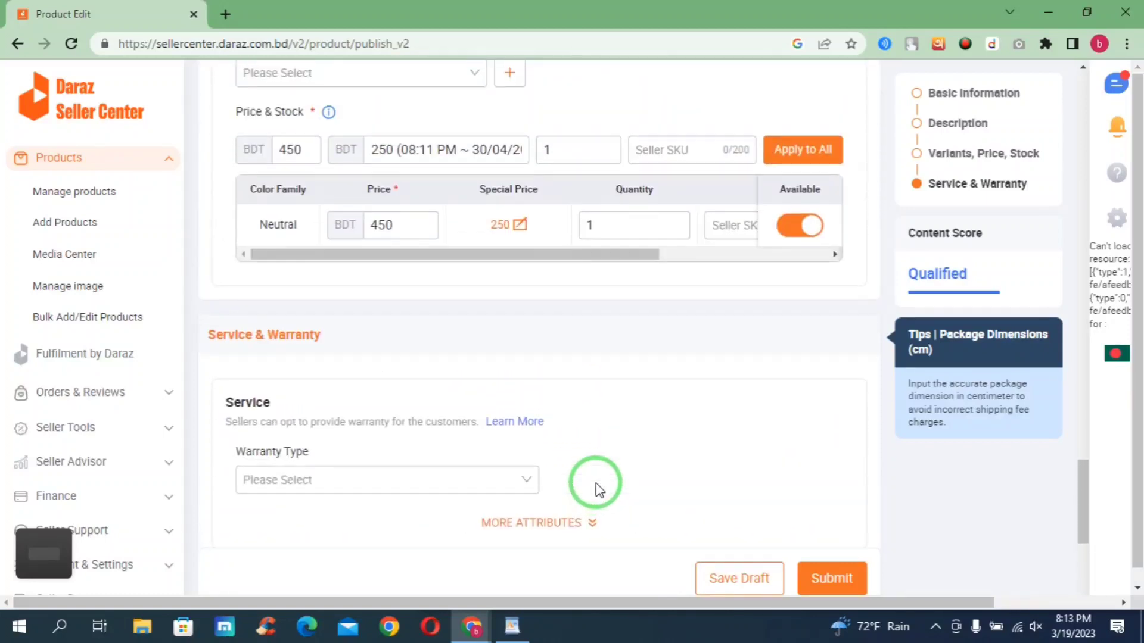
pyautogui.scroll(7, 596, 484)
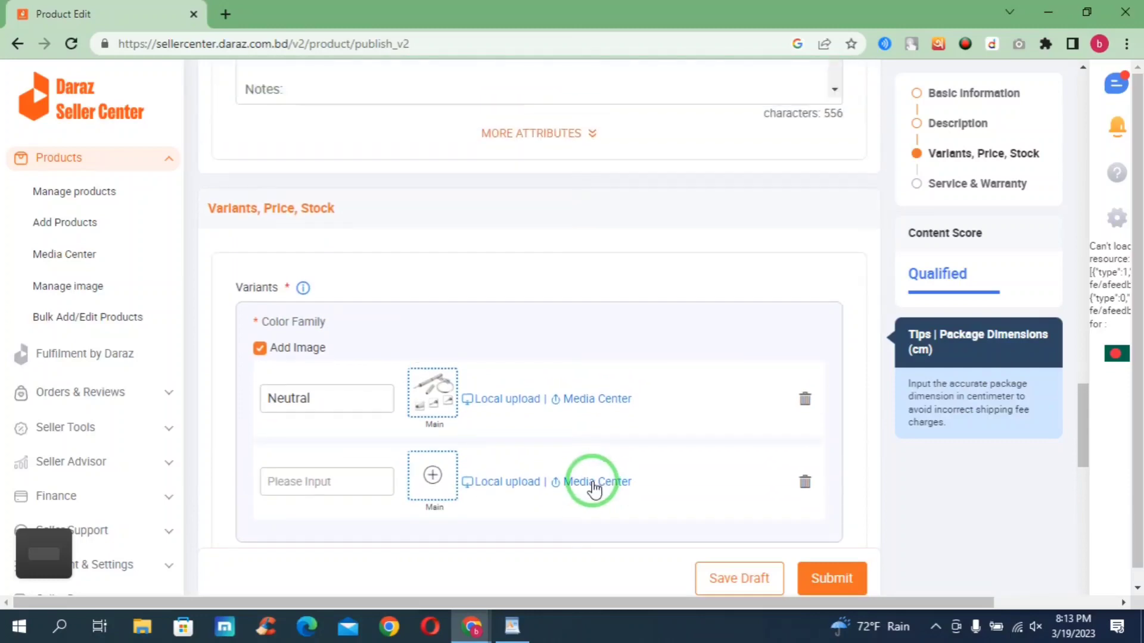
pyautogui.scroll(3, 447, 302)
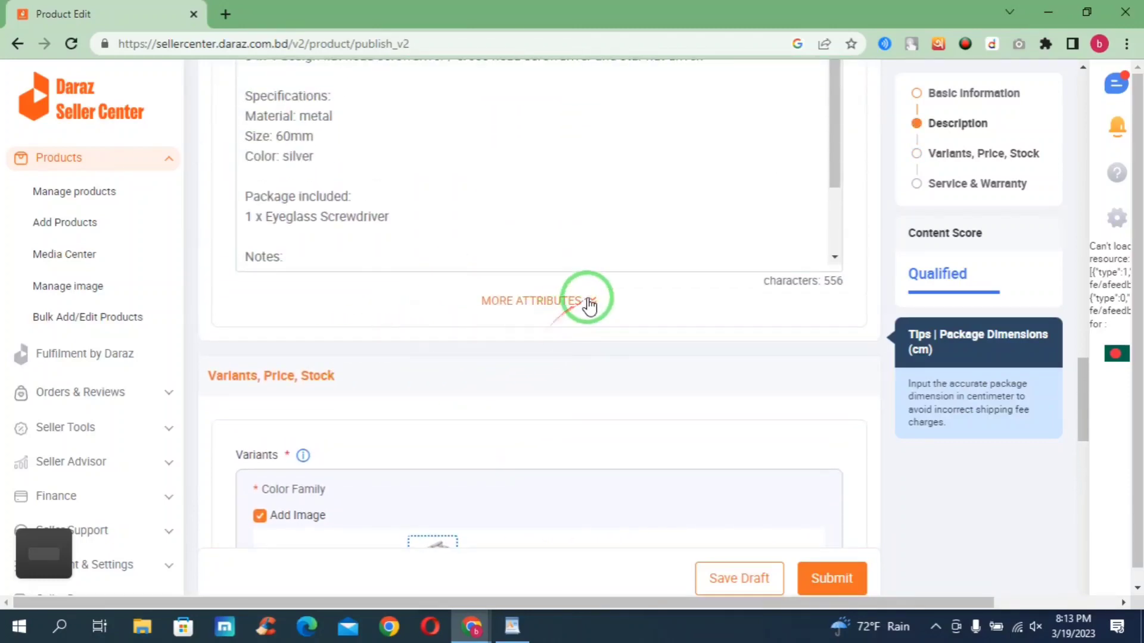
pyautogui.scroll(9, 536, 302)
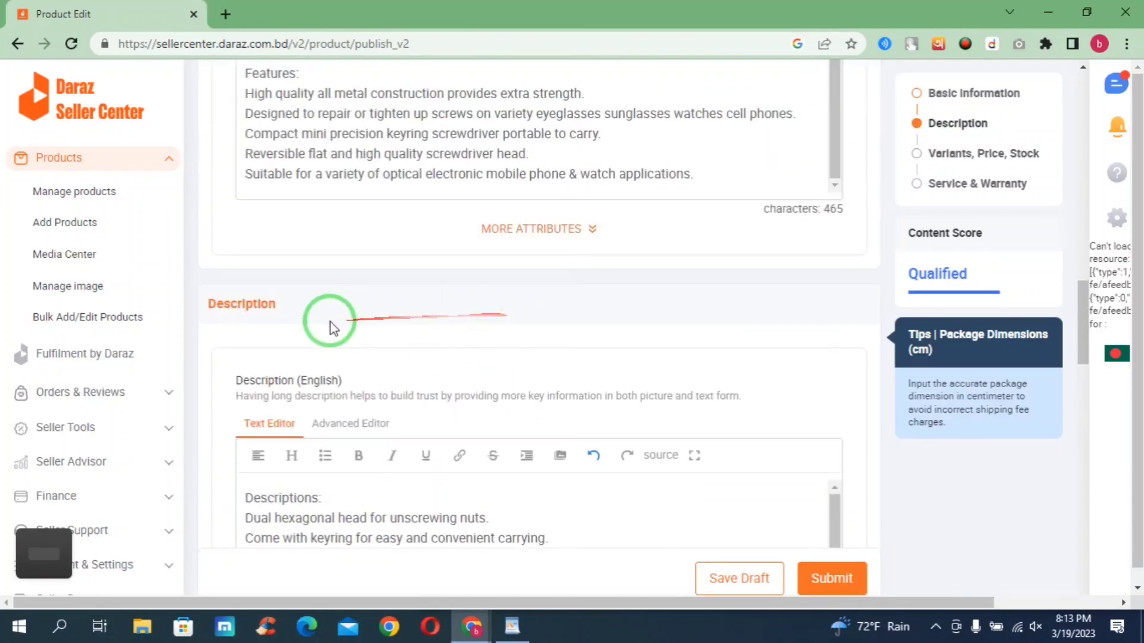
pyautogui.scroll(15, 369, 375)
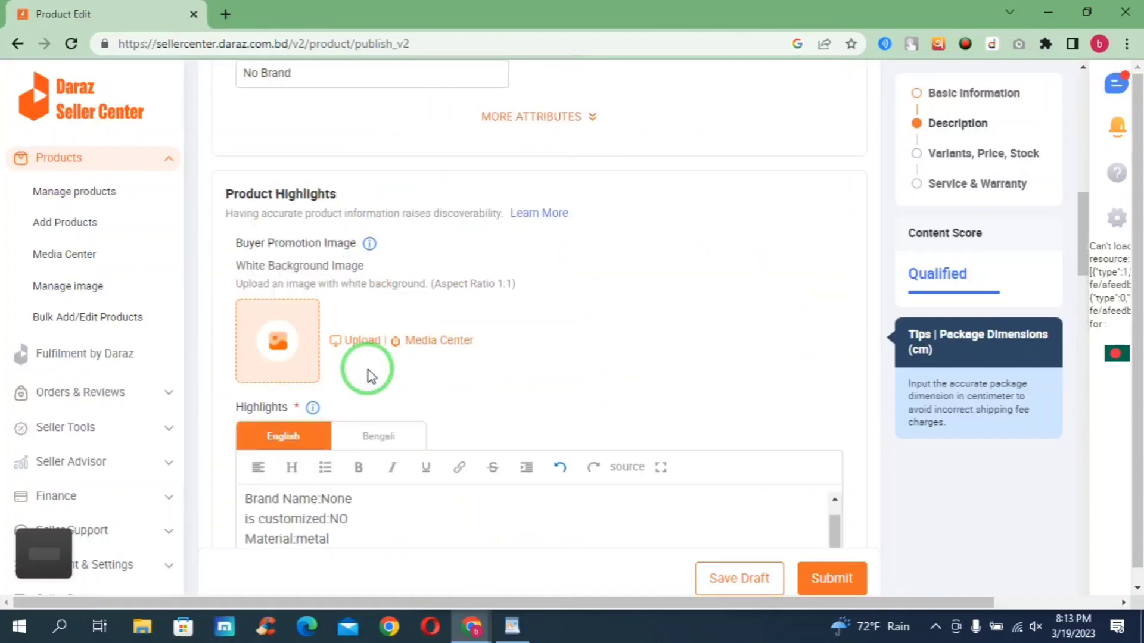
pyautogui.scroll(10, 350, 302)
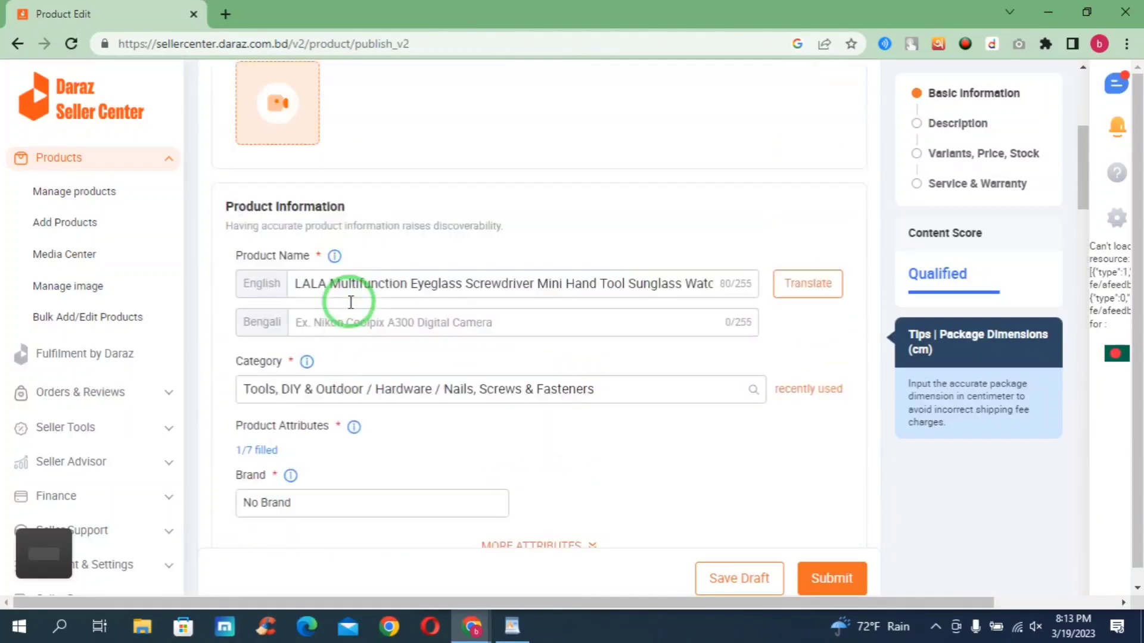
pyautogui.scroll(-20, 381, 307)
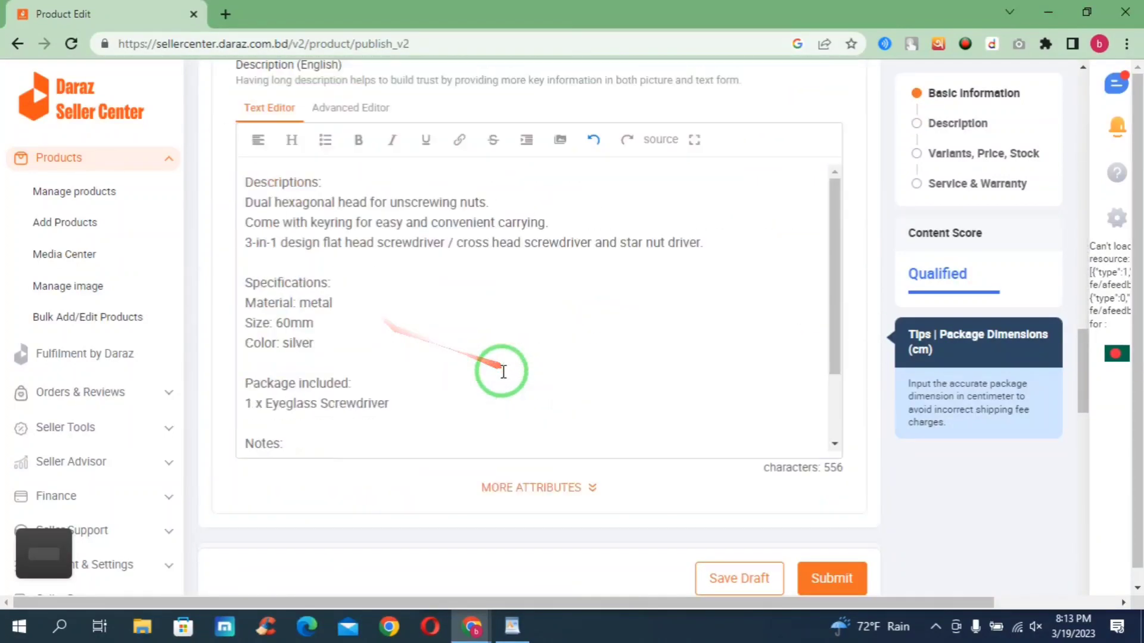
pyautogui.scroll(-15, 485, 475)
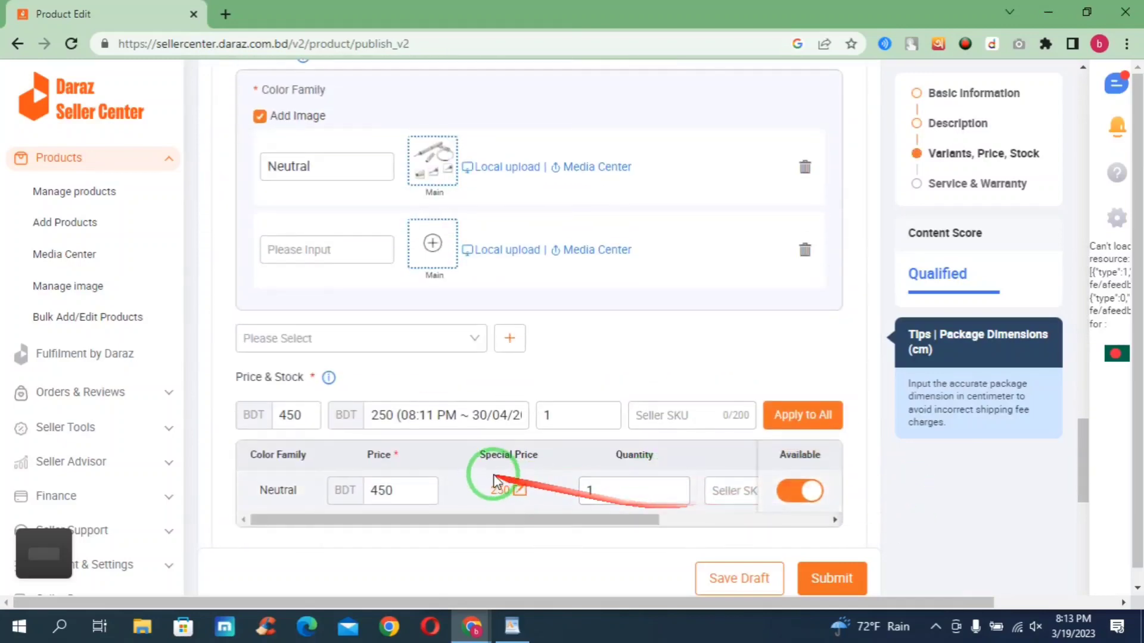
pyautogui.scroll(-1, 536, 393)
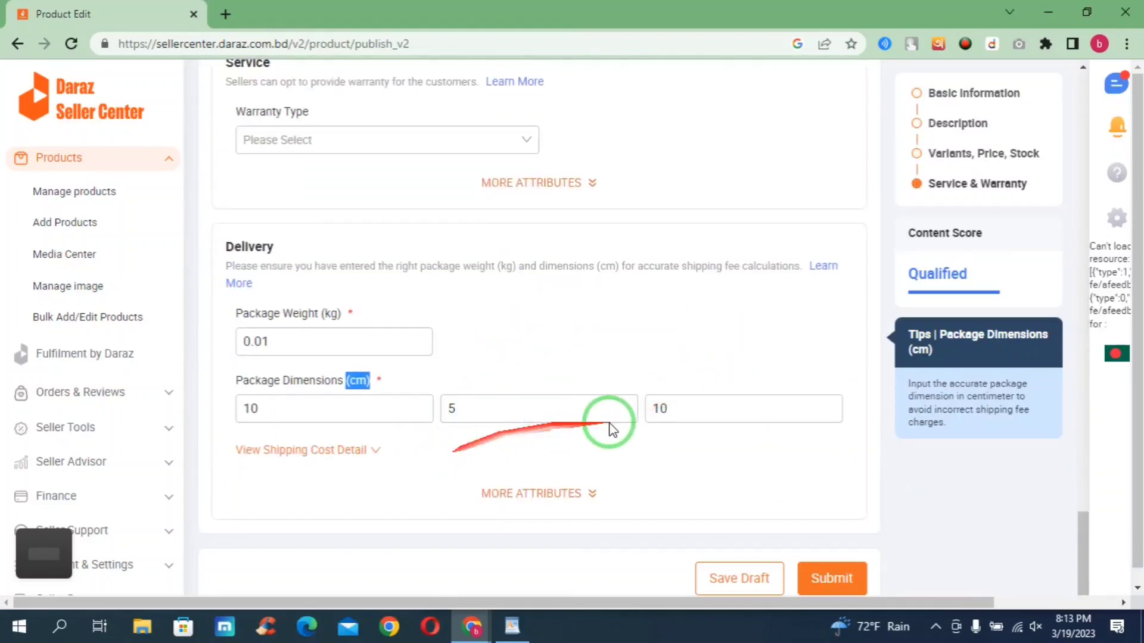
# - Submit the product listing and highlight the 'successfully published' confirmation on the Success page
pyautogui.click(829, 577)
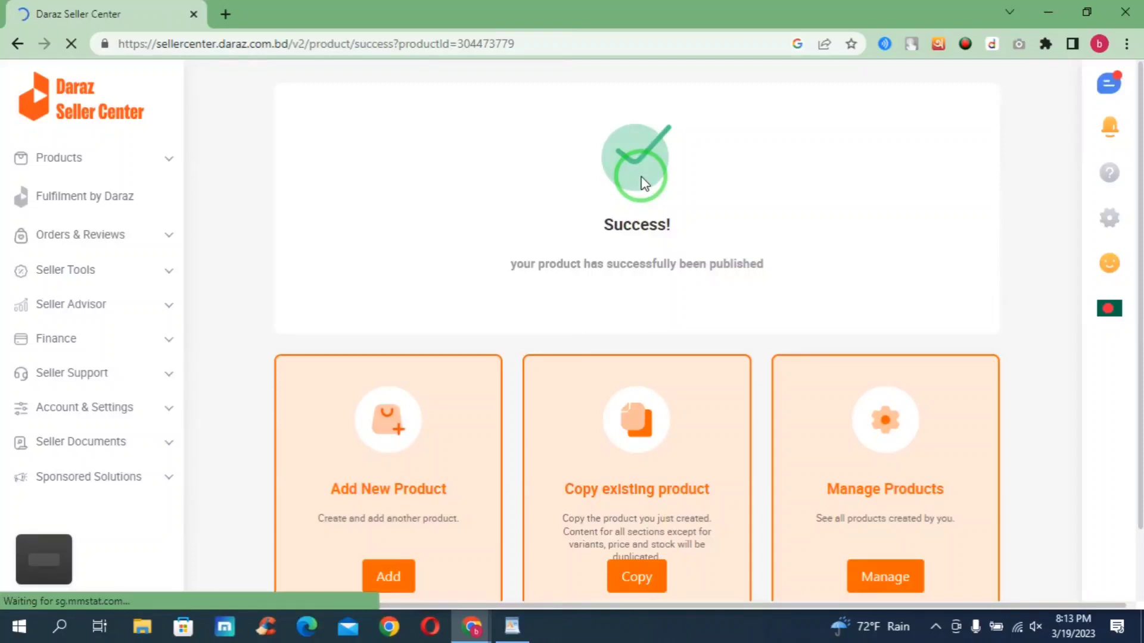
pyautogui.moveTo(762, 264); pyautogui.dragTo(491, 275)
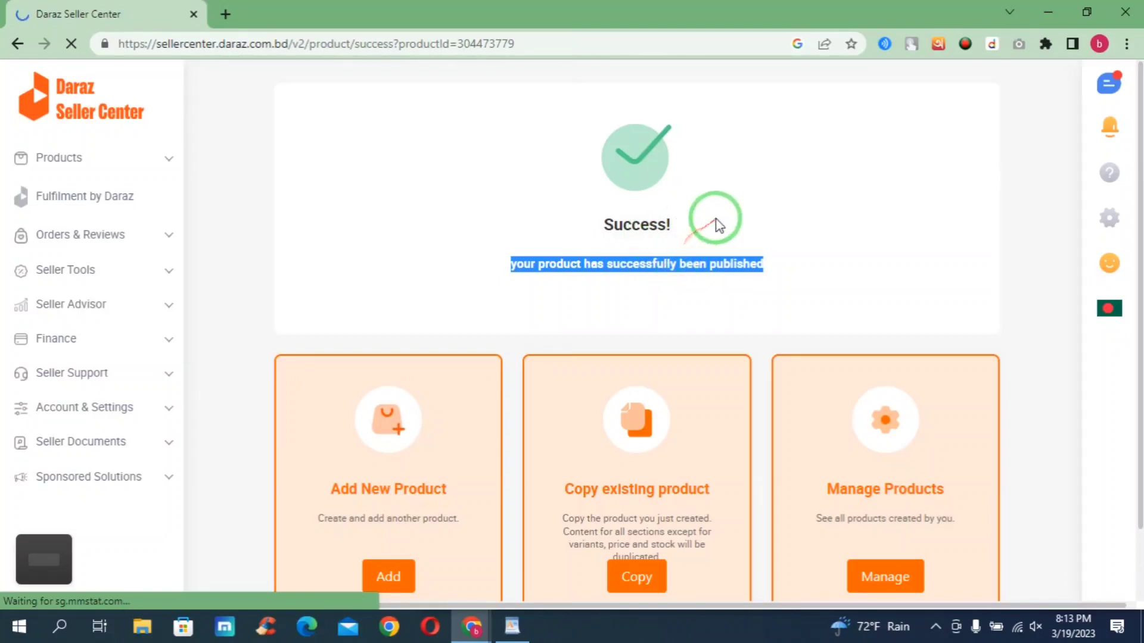
pyautogui.click(784, 191)
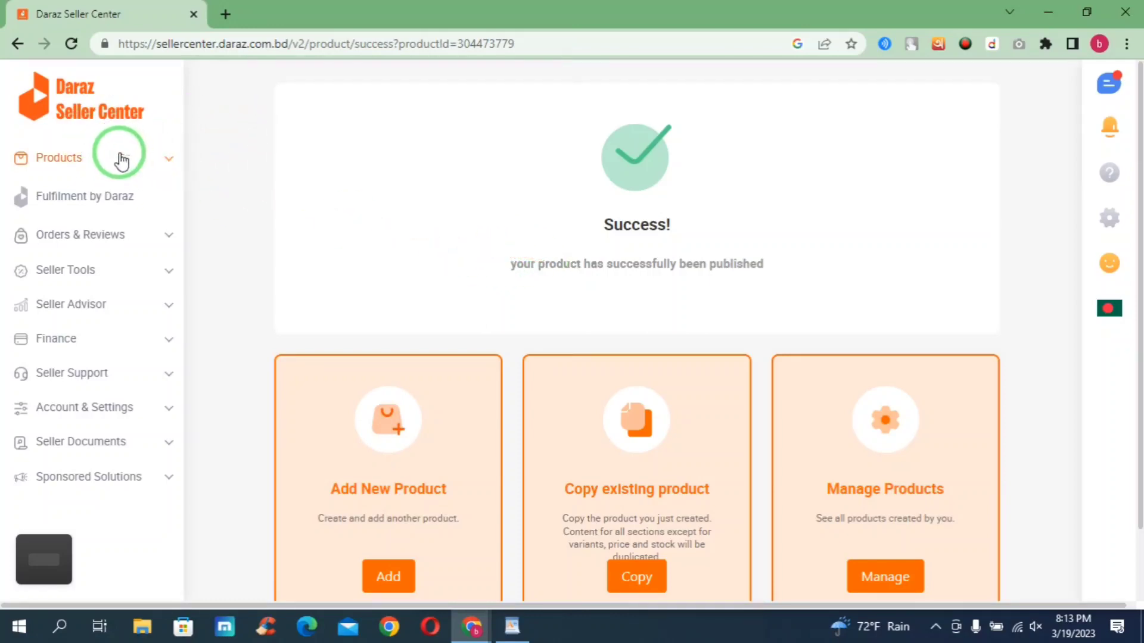
# - Go to Products > Manage products and switch to the Pending QC tab
pyautogui.click(121, 160)
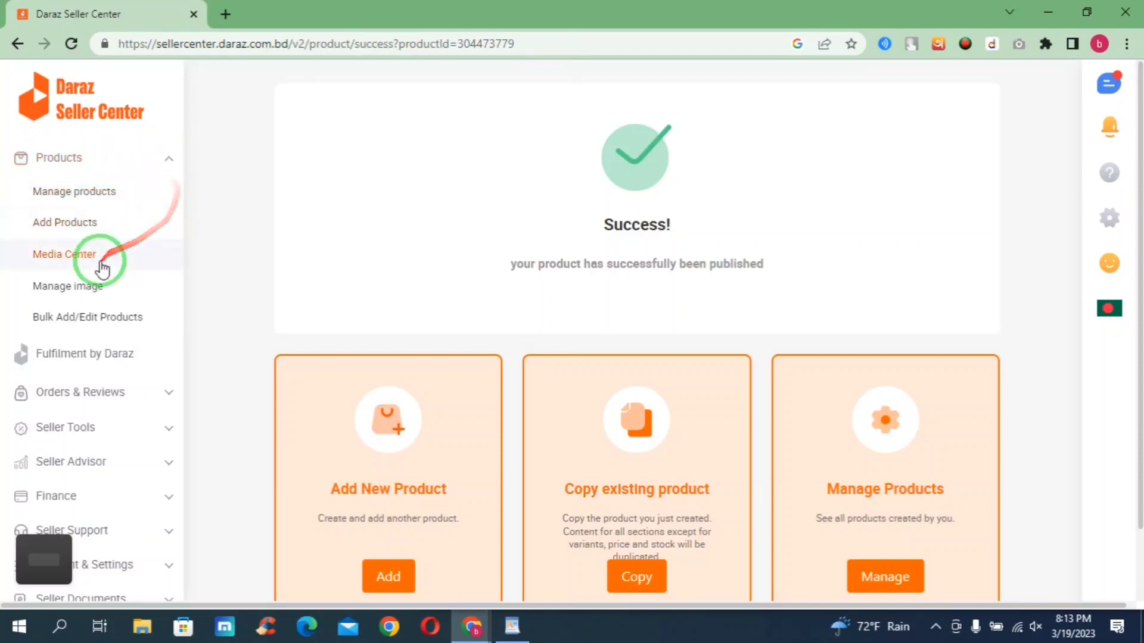
pyautogui.click(71, 192)
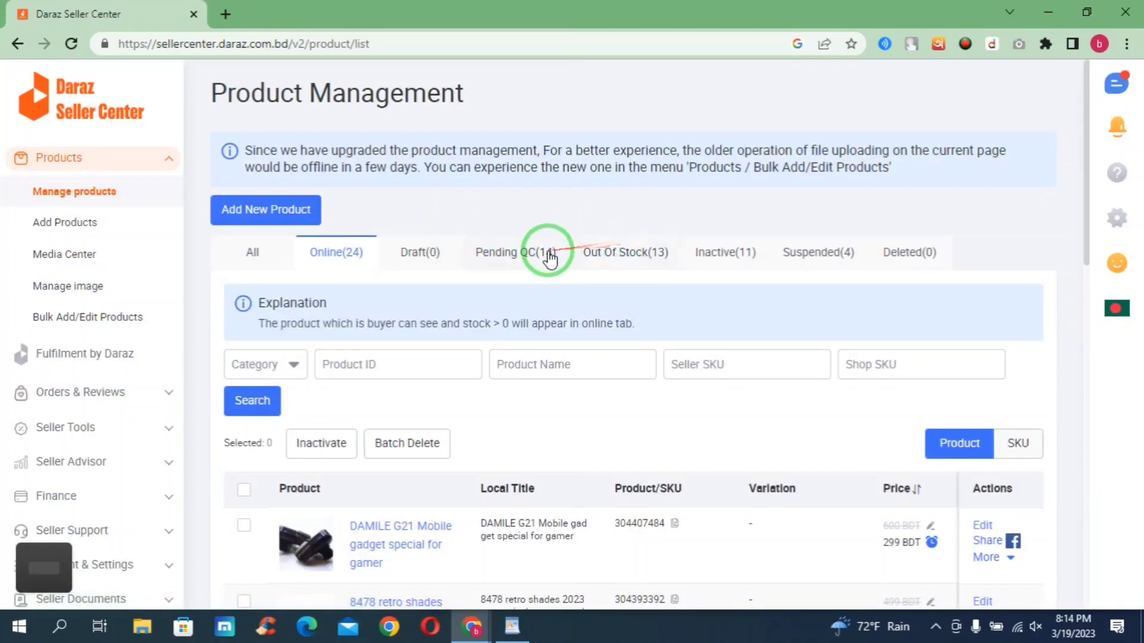
pyautogui.click(518, 252)
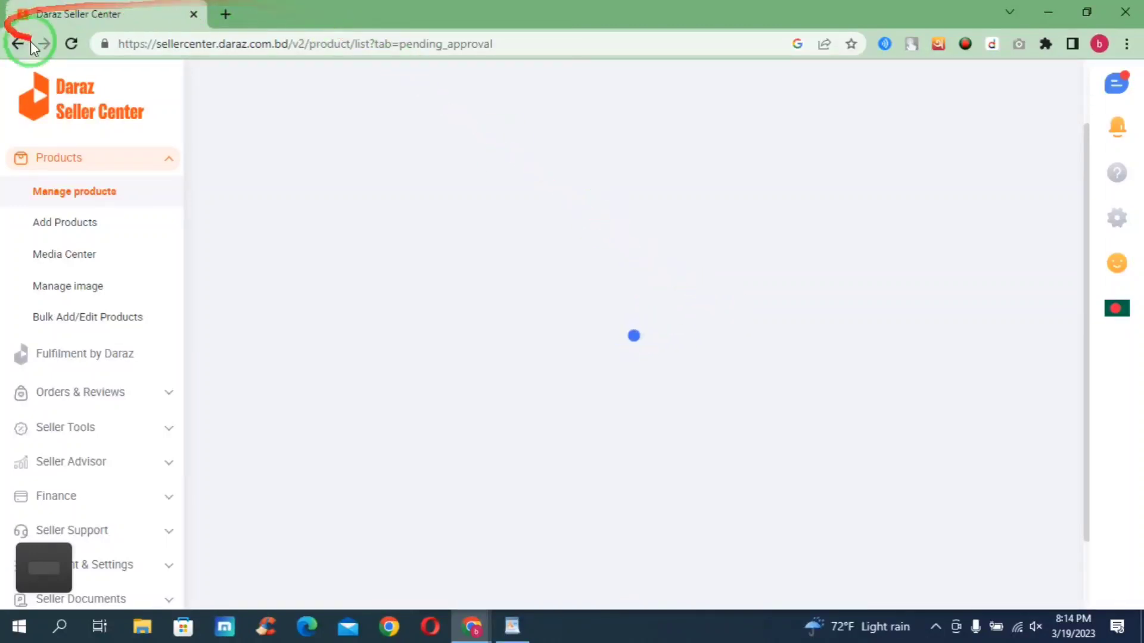
# - Reload the Pending QC list and scroll through its 14 products down to the pagination bar
pyautogui.click(74, 39)
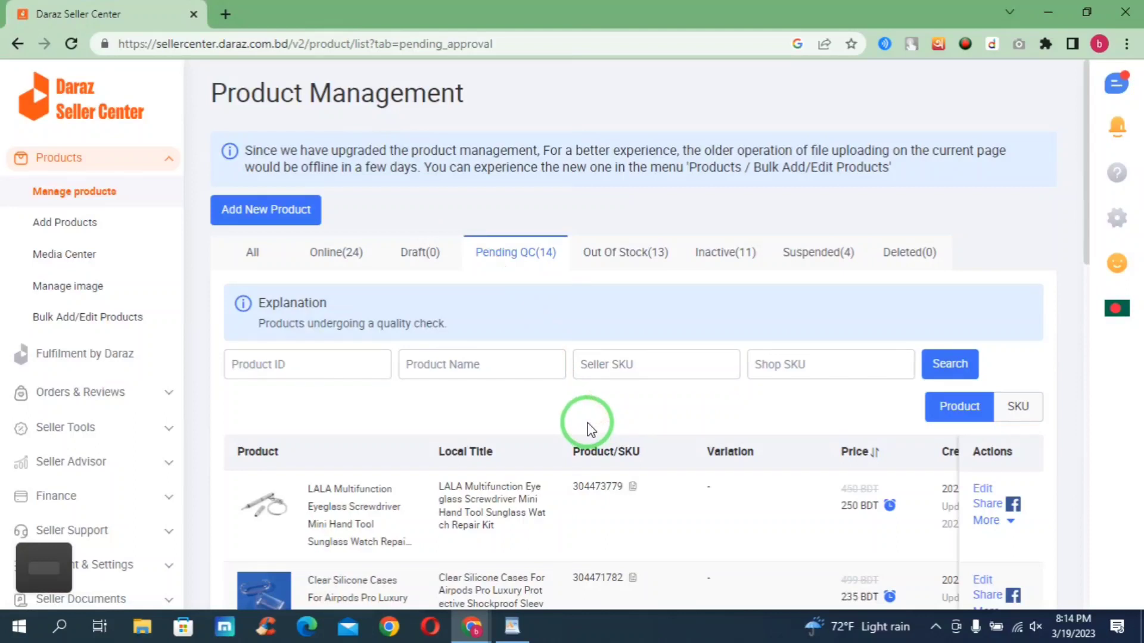
pyautogui.scroll(-1, 588, 434)
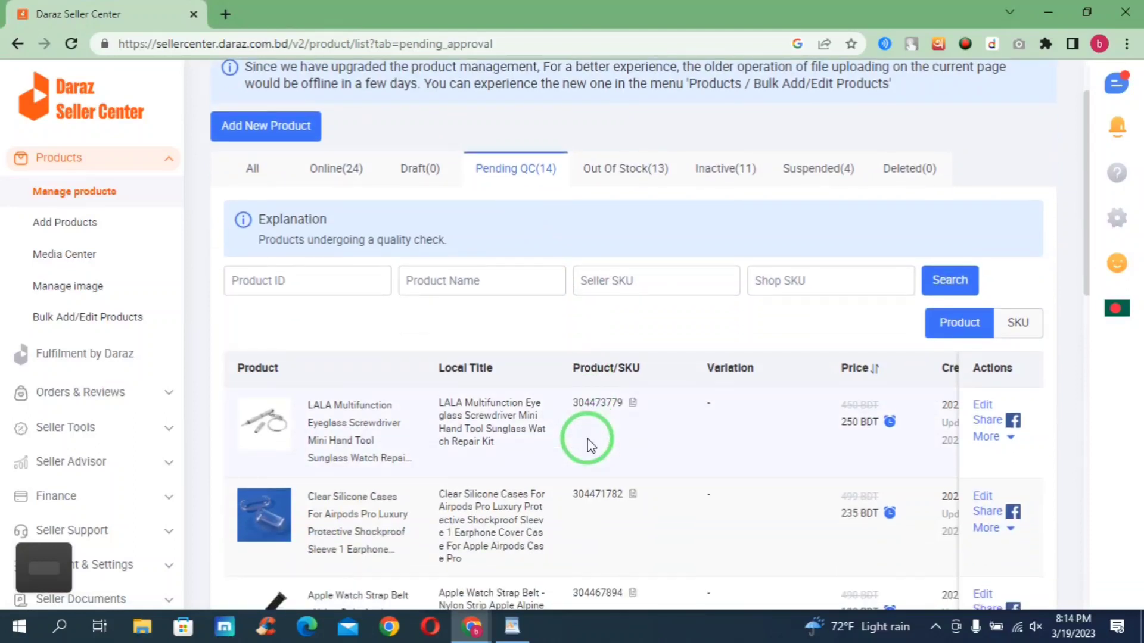
pyautogui.scroll(-1, 590, 446)
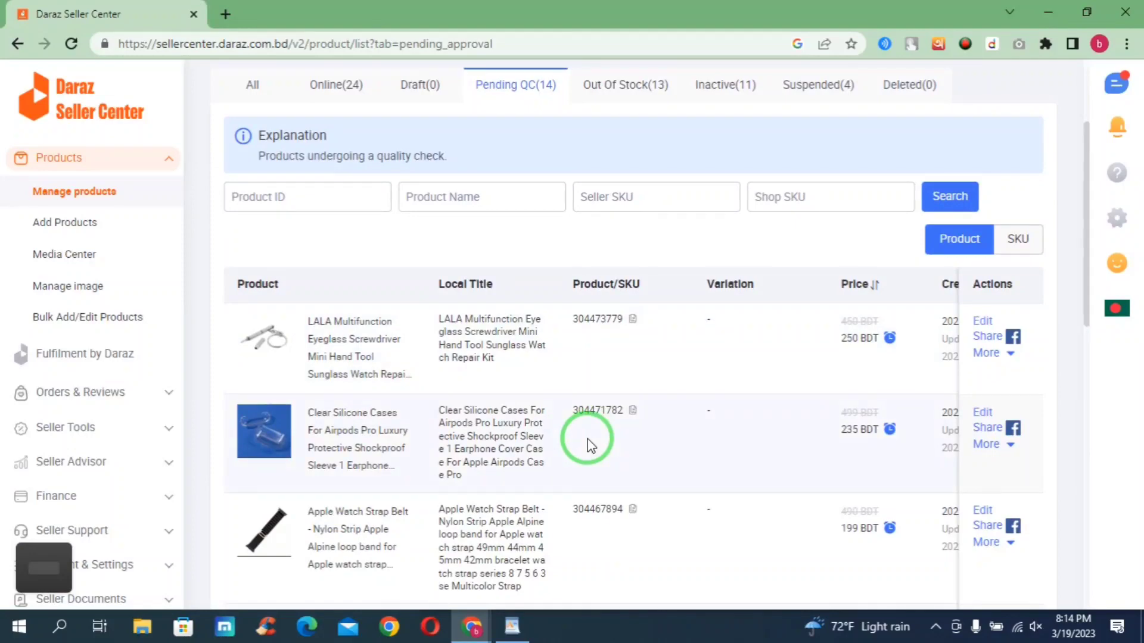
pyautogui.scroll(-3, 590, 446)
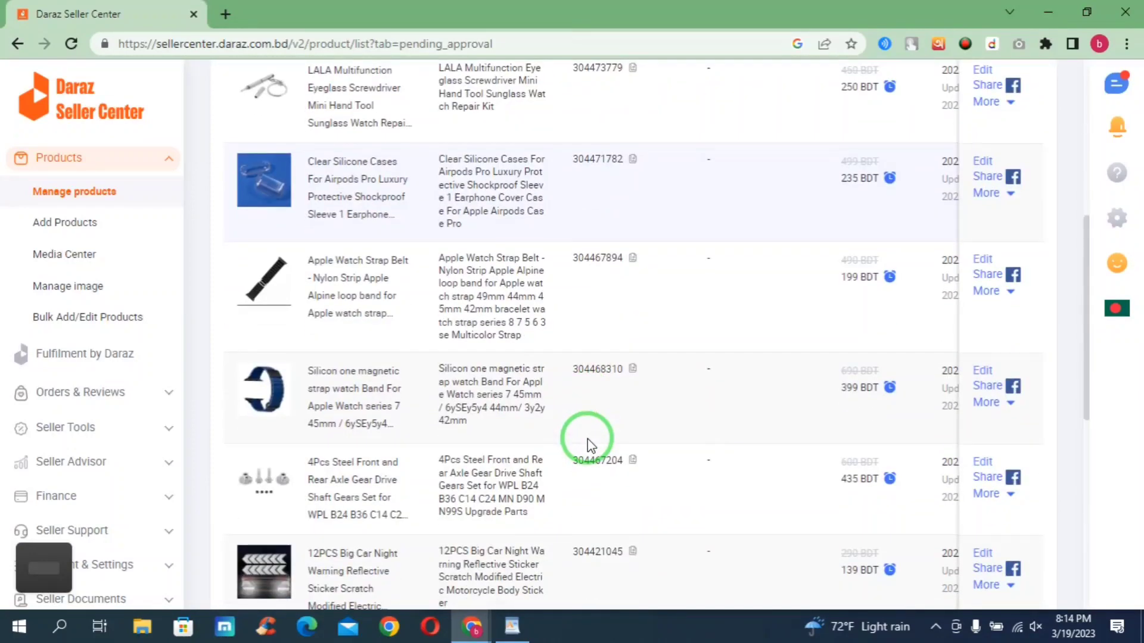
pyautogui.scroll(-2, 588, 444)
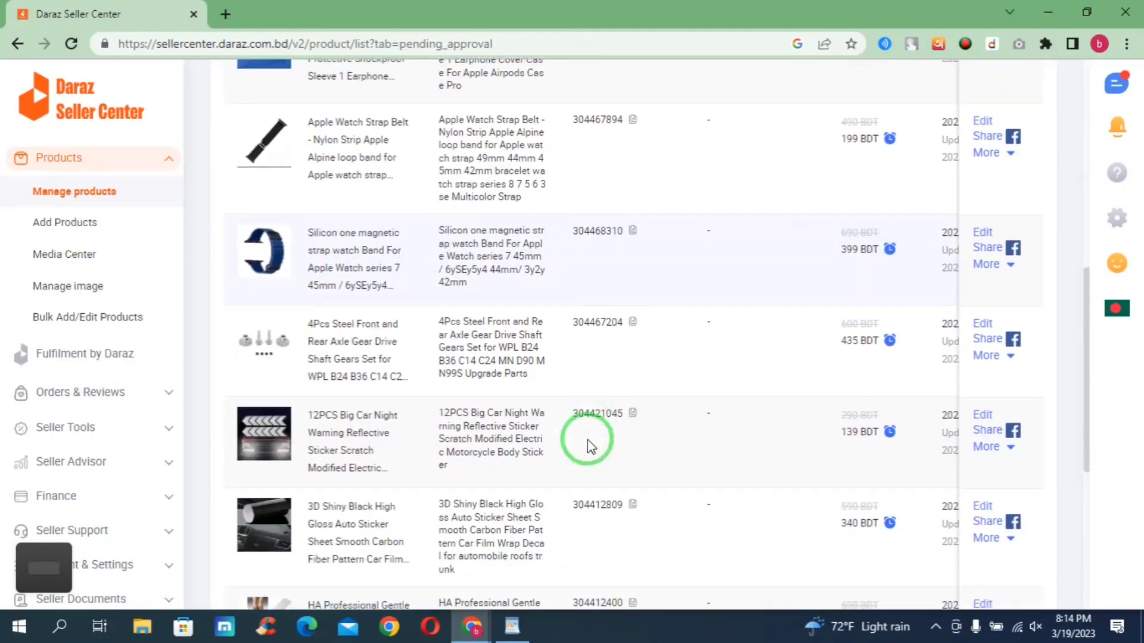
pyautogui.scroll(-1, 587, 440)
pyautogui.scroll(-1, 587, 439)
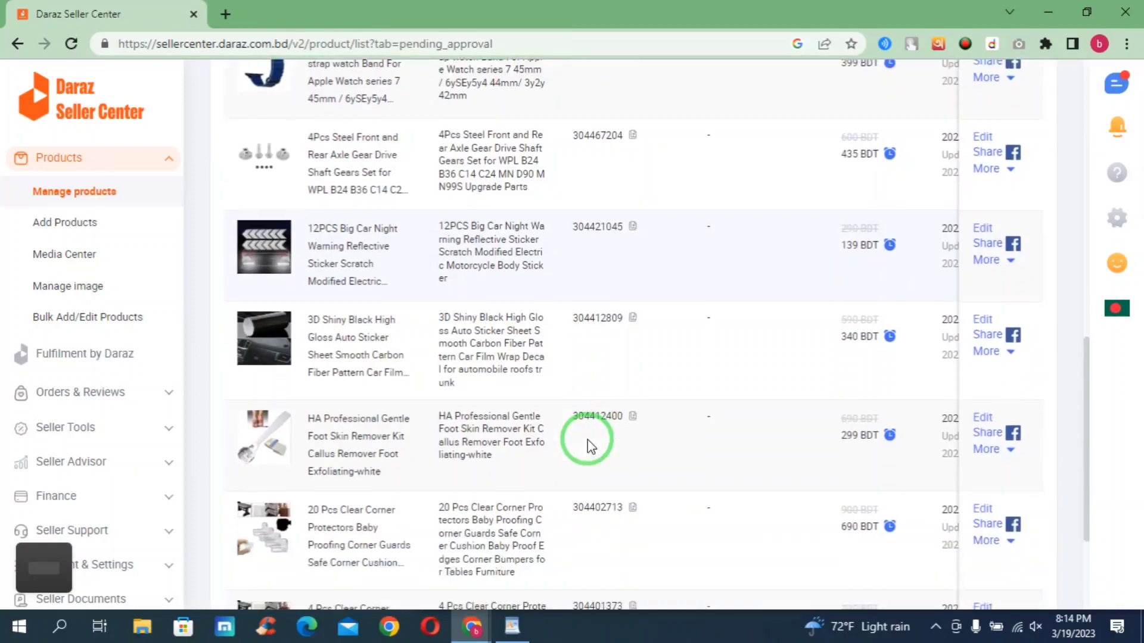
pyautogui.scroll(-1, 587, 439)
pyautogui.scroll(-1, 585, 440)
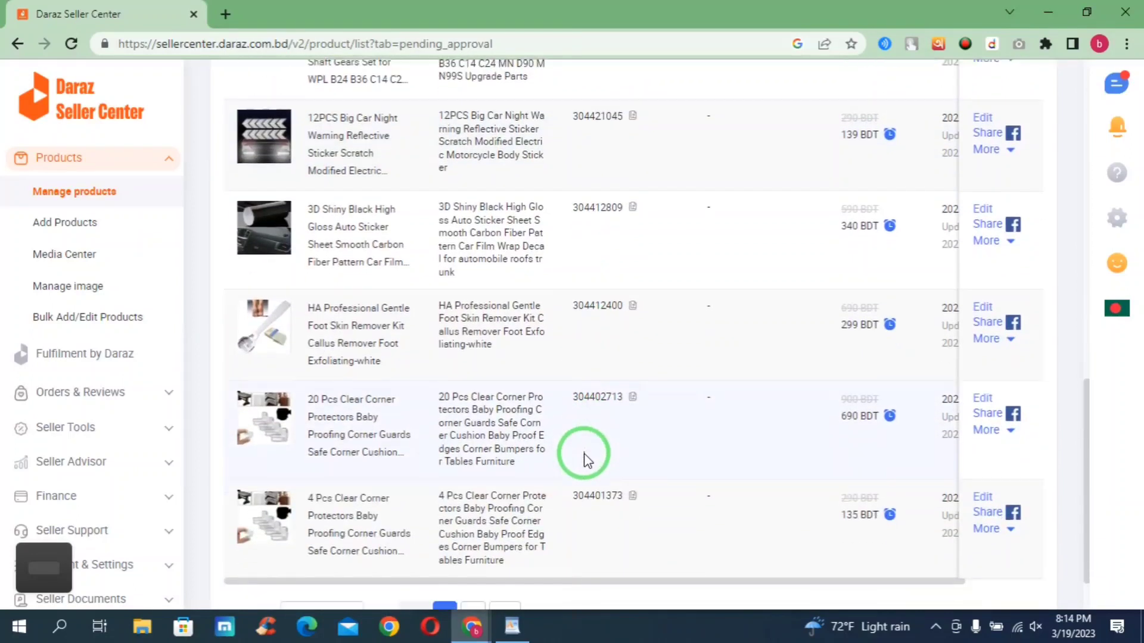
pyautogui.scroll(-1, 585, 456)
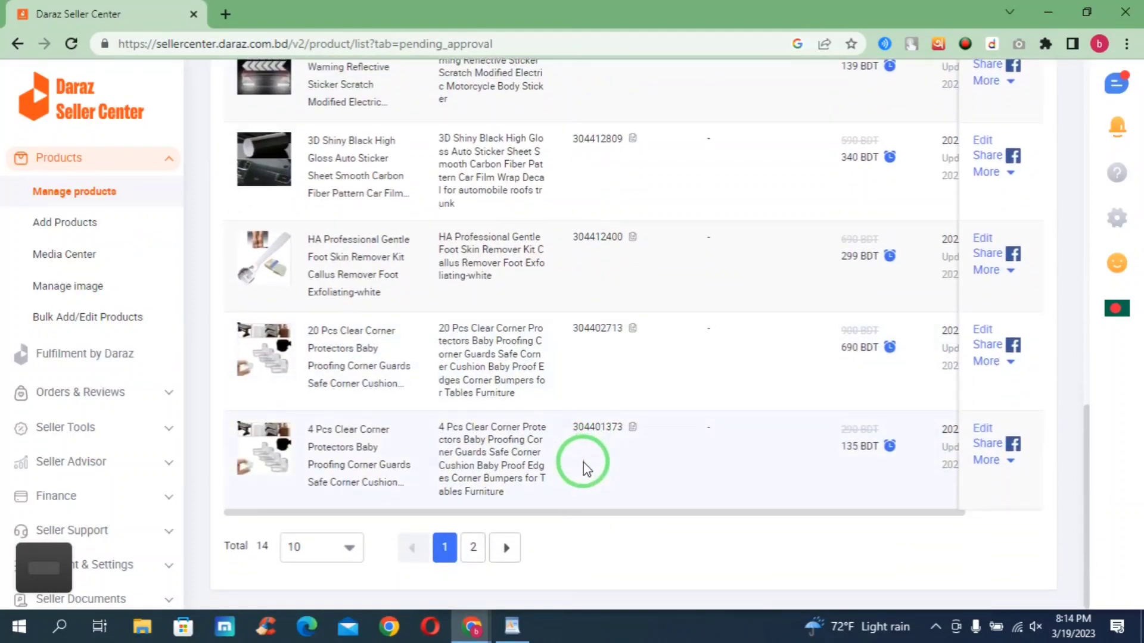
# - Show page 2 of Pending QC, with the 3.3FT AUX Cable, anaglyph glasses and exhaust plug
pyautogui.click(511, 543)
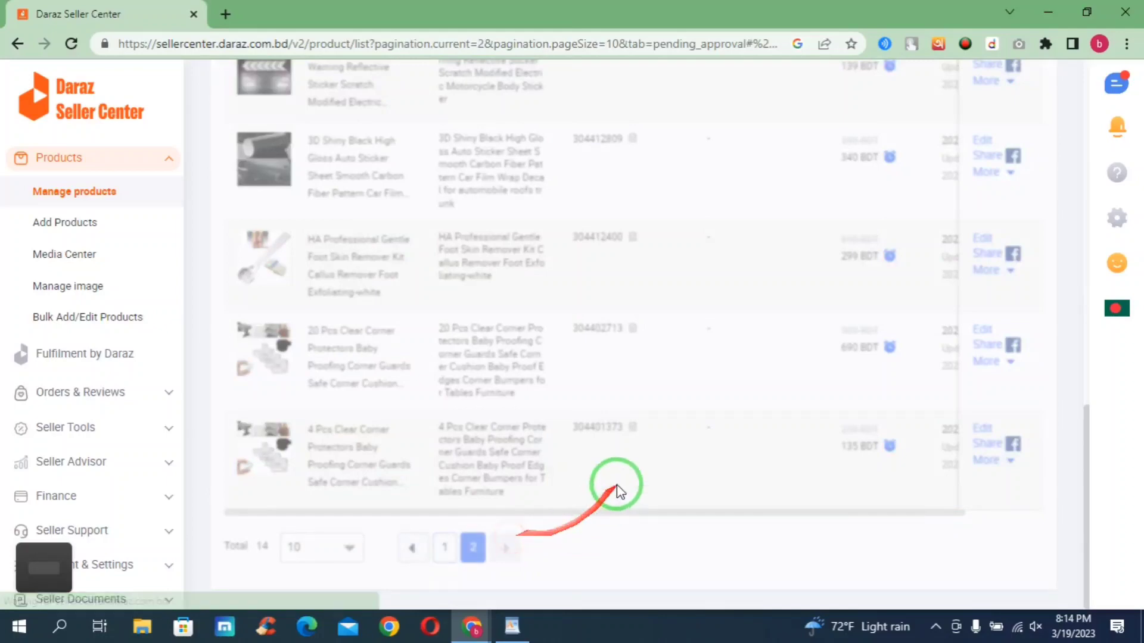
pyautogui.scroll(3, 617, 484)
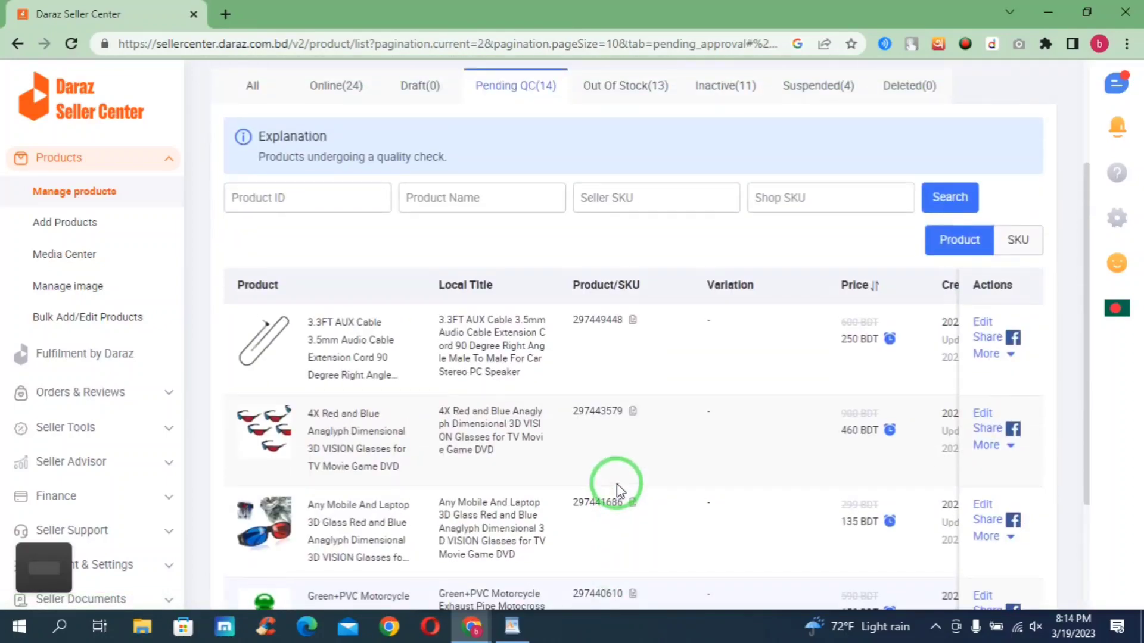
pyautogui.scroll(3, 617, 483)
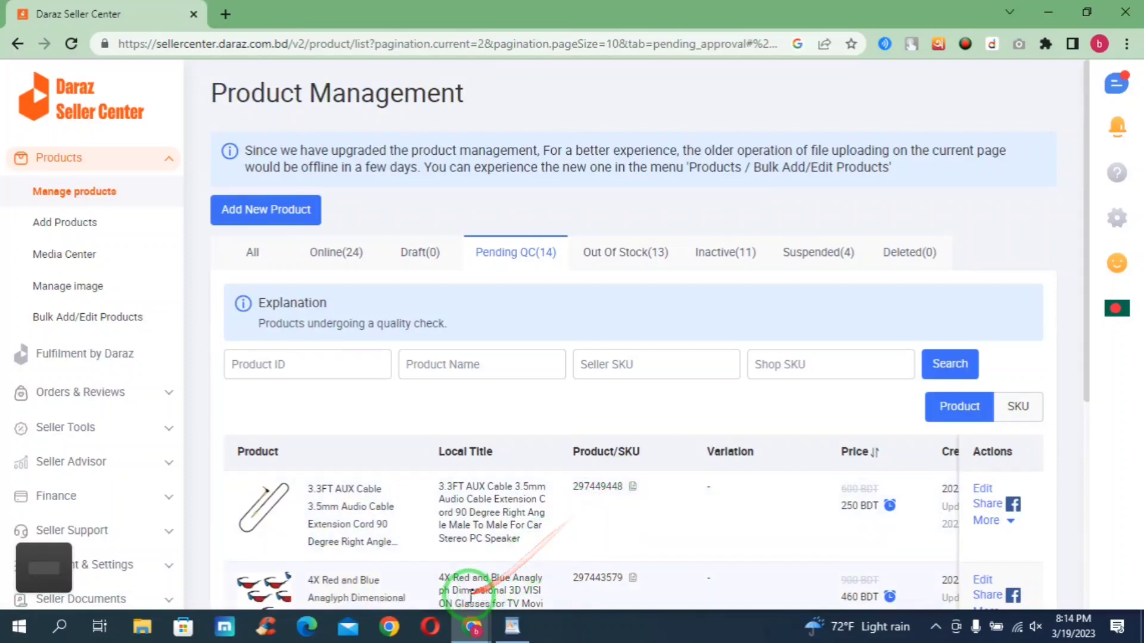
pyautogui.scroll(-4, 503, 549)
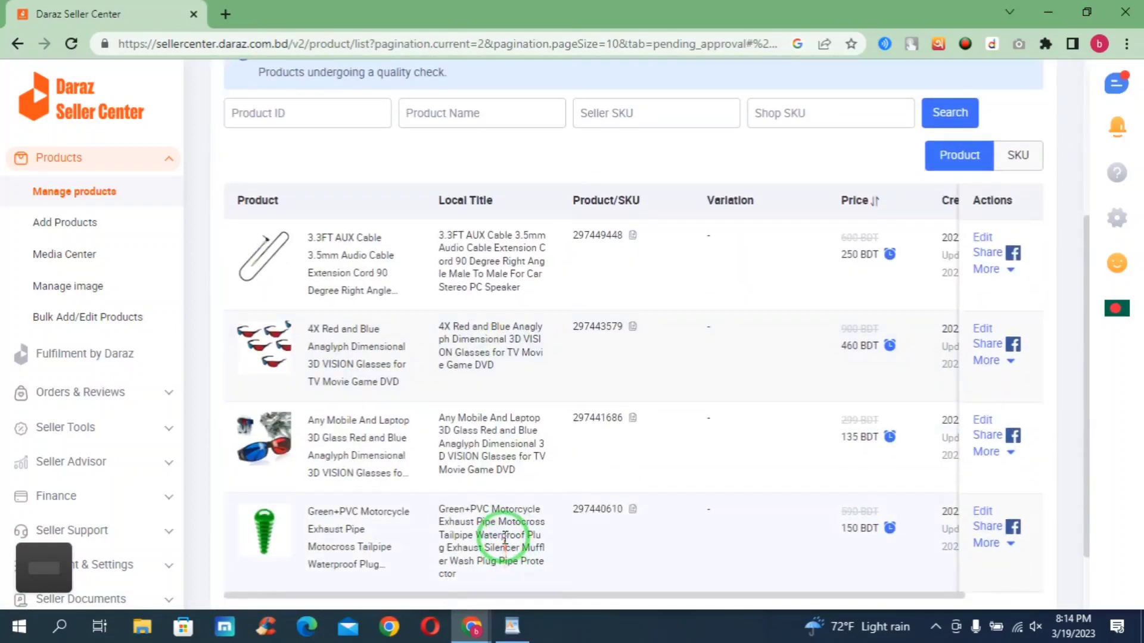
pyautogui.scroll(-2, 505, 549)
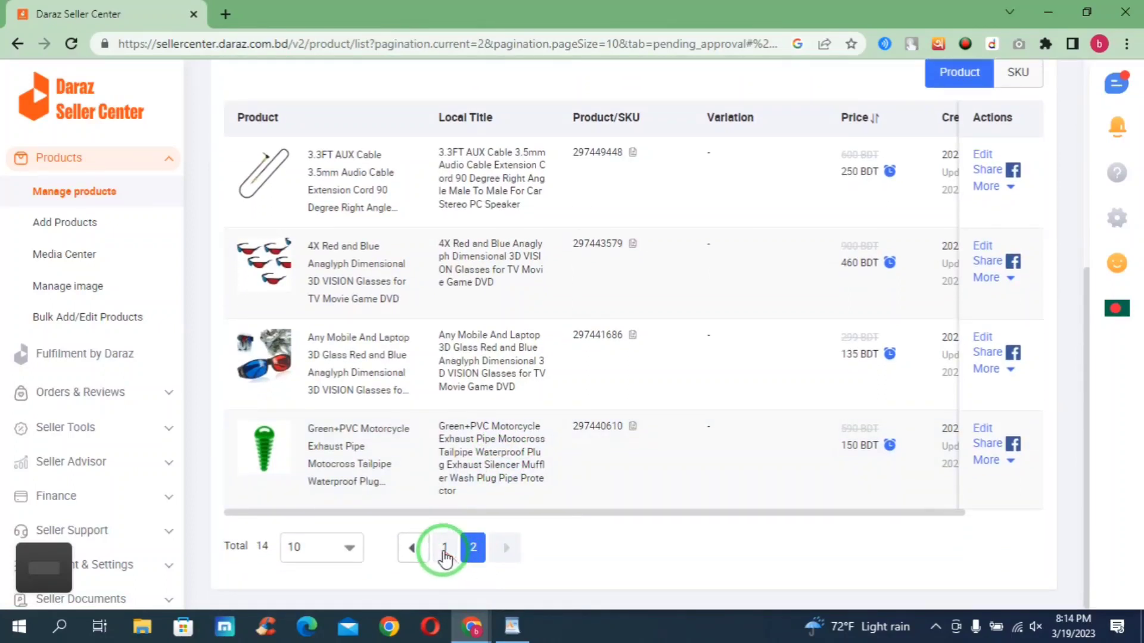
# - Go back to page 1 and confirm the LALA screwdriver listing is first at 250 BDT
pyautogui.click(443, 551)
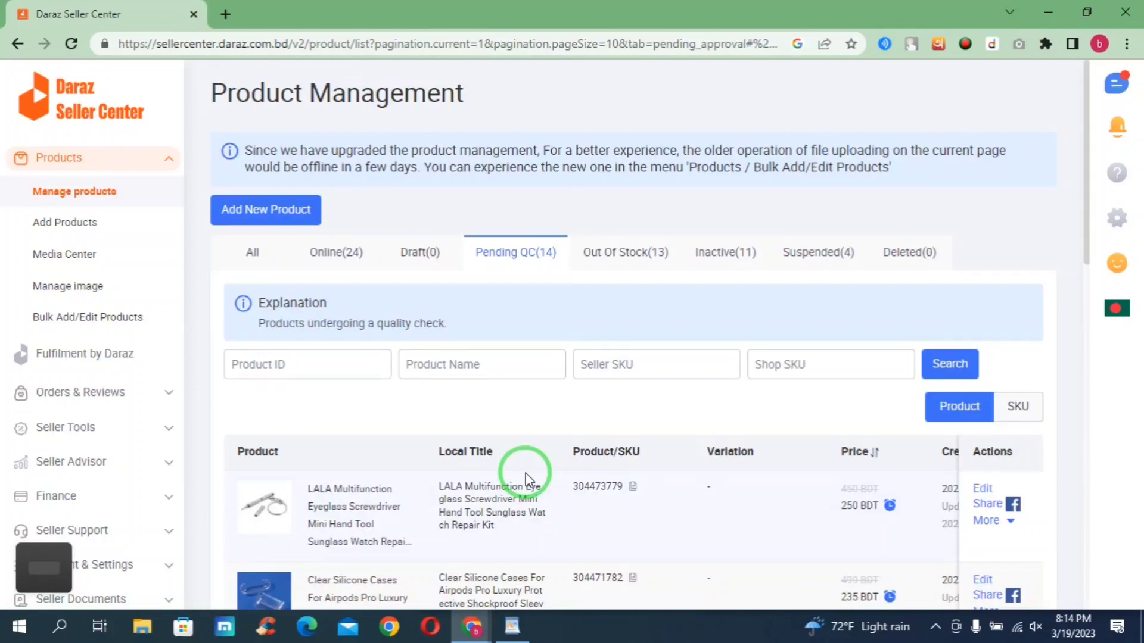
pyautogui.scroll(-4, 521, 473)
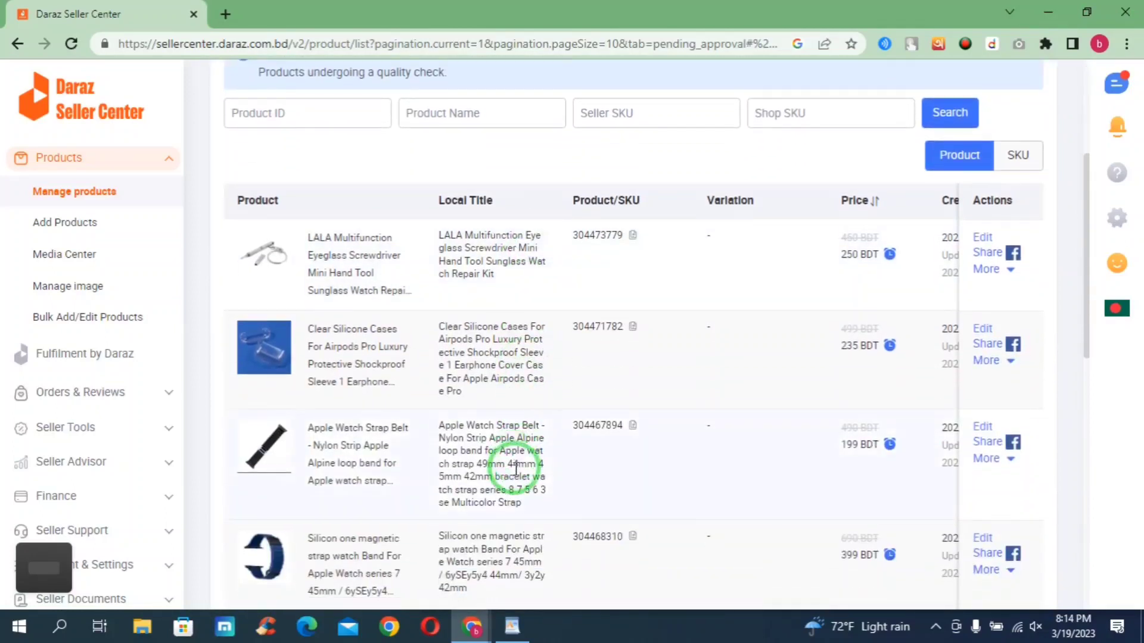
pyautogui.scroll(-1, 513, 467)
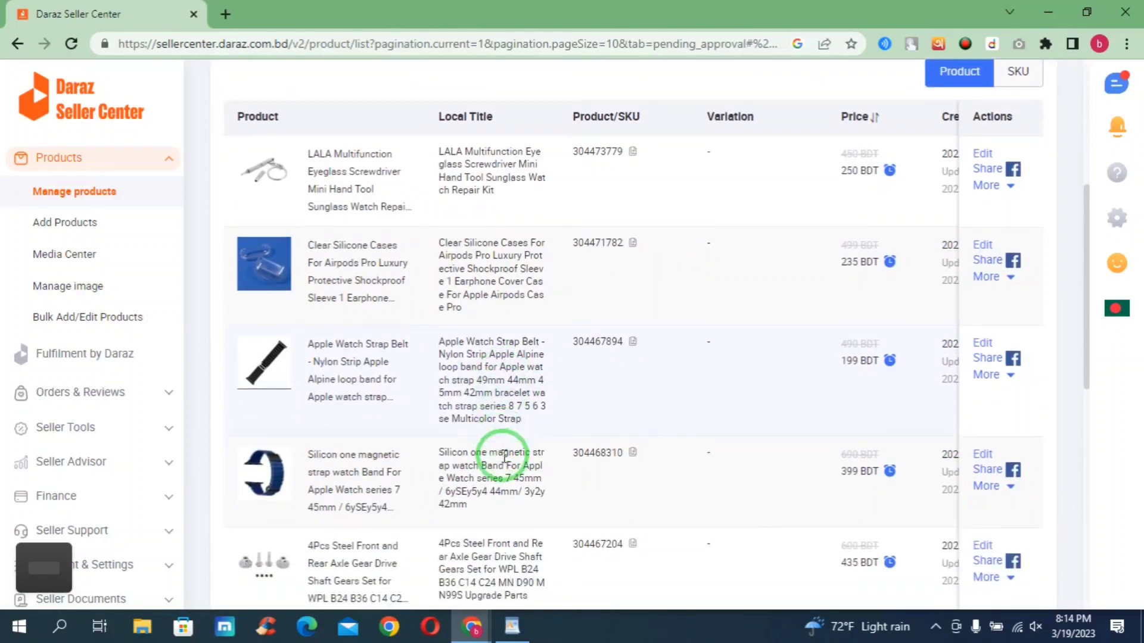
pyautogui.scroll(3, 505, 457)
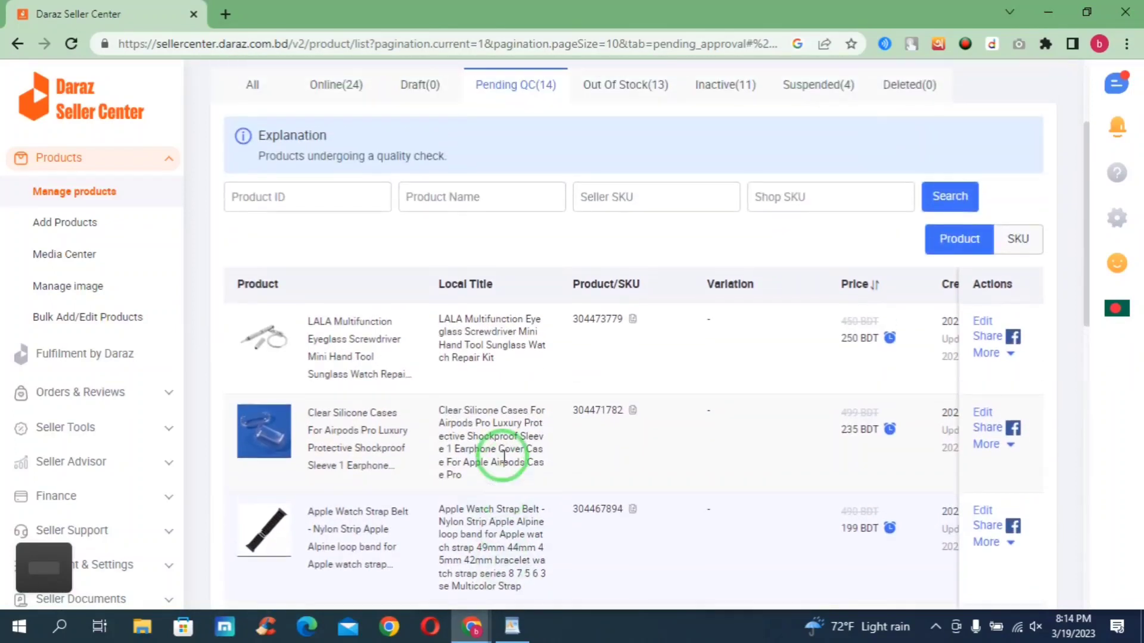
pyautogui.scroll(1, 505, 457)
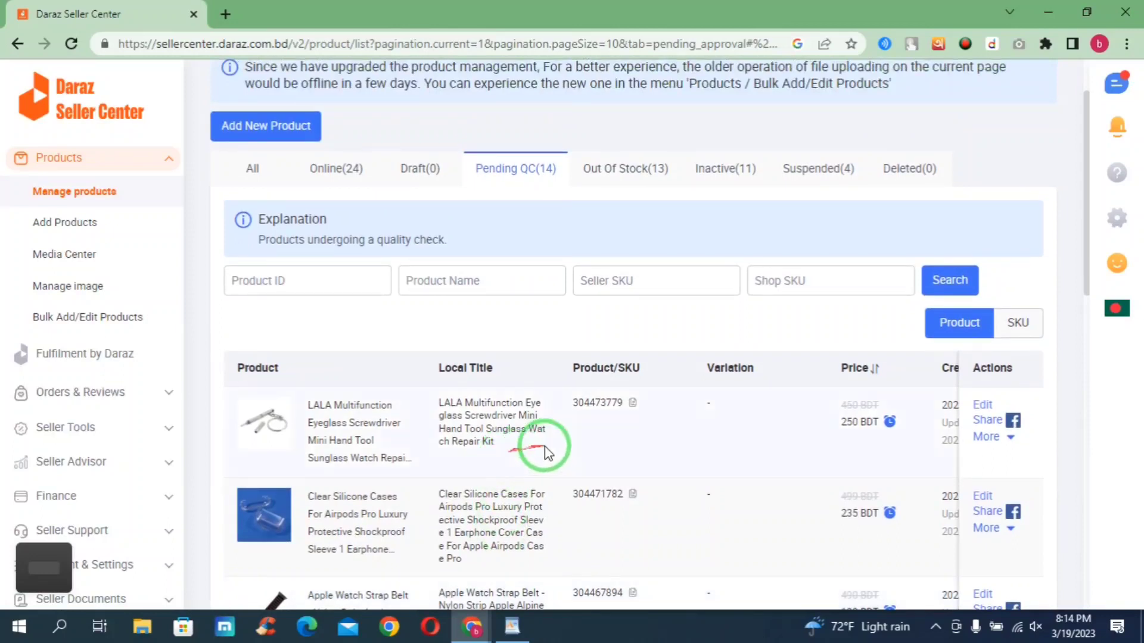